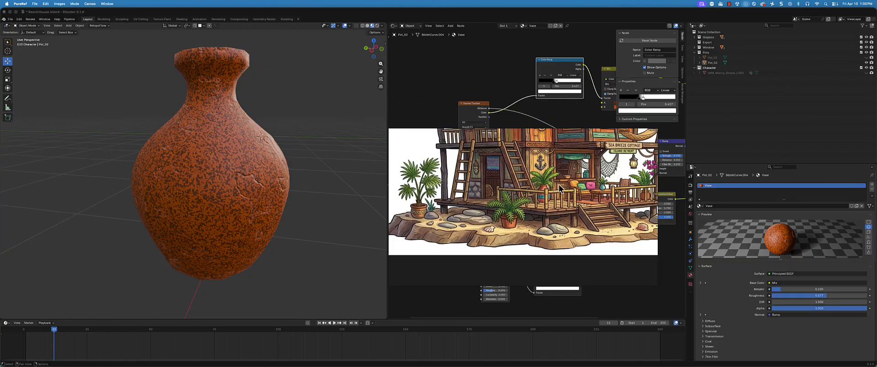
# Examine the plant pots on the deck in the cottage reference image and return to Blender.
pyautogui.scroll(5, 548, 186)
pyautogui.scroll(3, 534, 206)
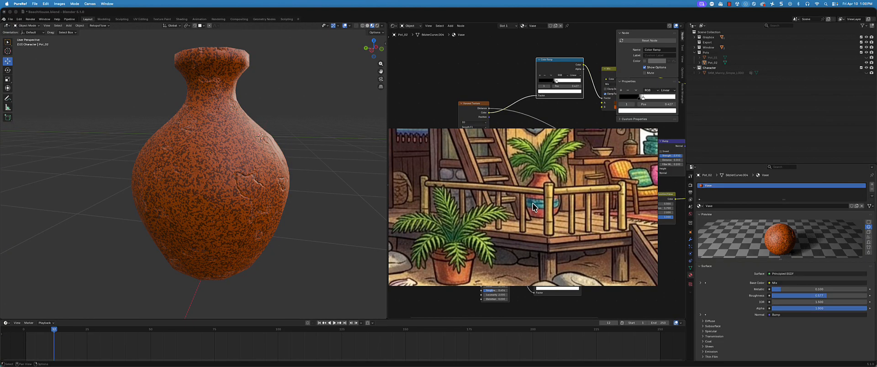
pyautogui.keyDown('ctrl'); pyautogui.moveTo(251, 191); pyautogui.dragTo(275, 179, button='middle'); pyautogui.keyUp('ctrl')
pyautogui.press('super+Tab')
pyautogui.scroll(-5, 275, 175)
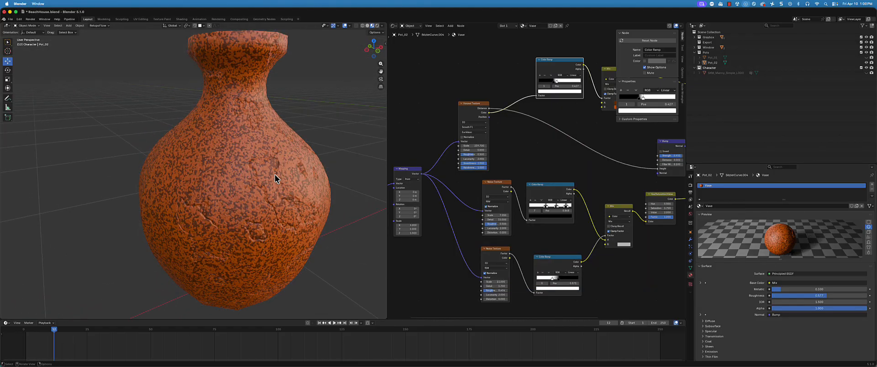
# Select the vase and examine its surface from several angles along with its material's node network.
pyautogui.click(255, 194)
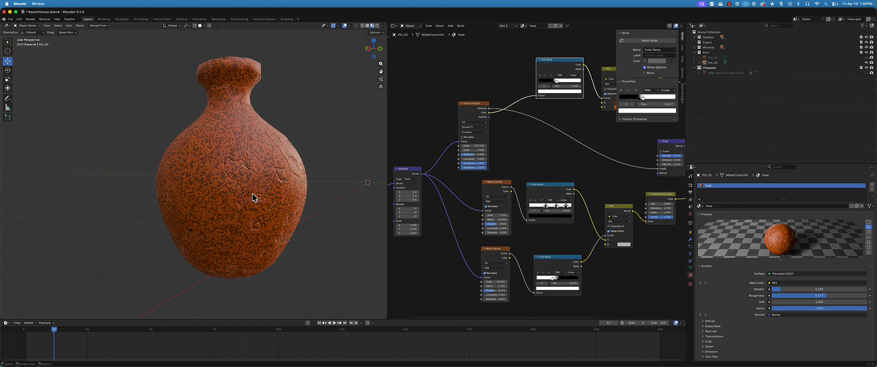
pyautogui.press('KP_Decimal')
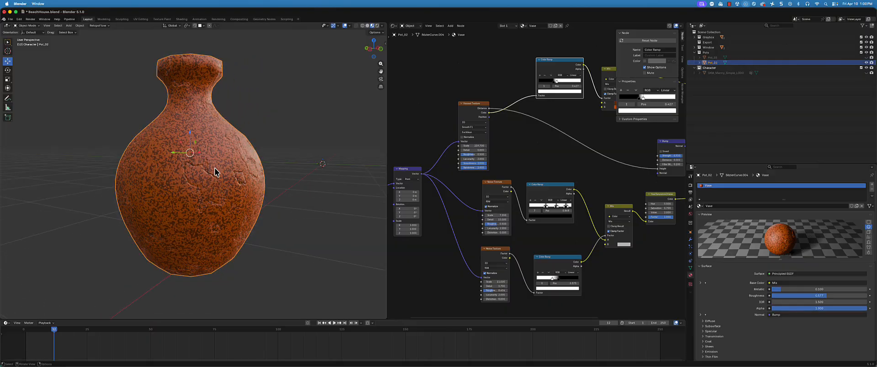
pyautogui.moveTo(213, 153); pyautogui.dragTo(194, 158, button='middle')
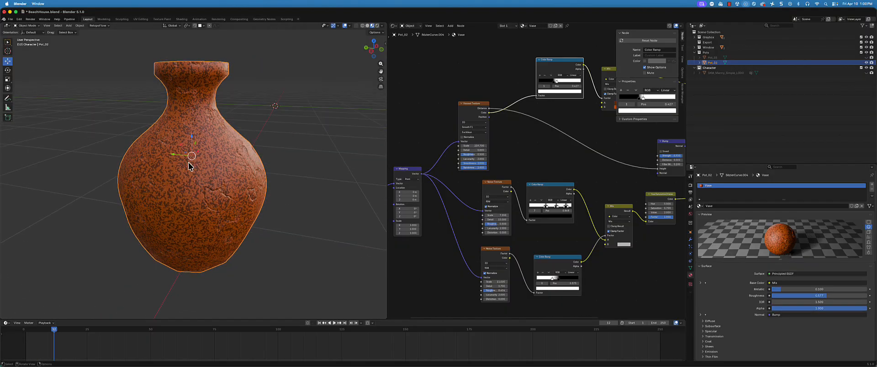
pyautogui.scroll(-2, 493, 151)
pyautogui.moveTo(596, 97); pyautogui.dragTo(528, 117, button='middle')
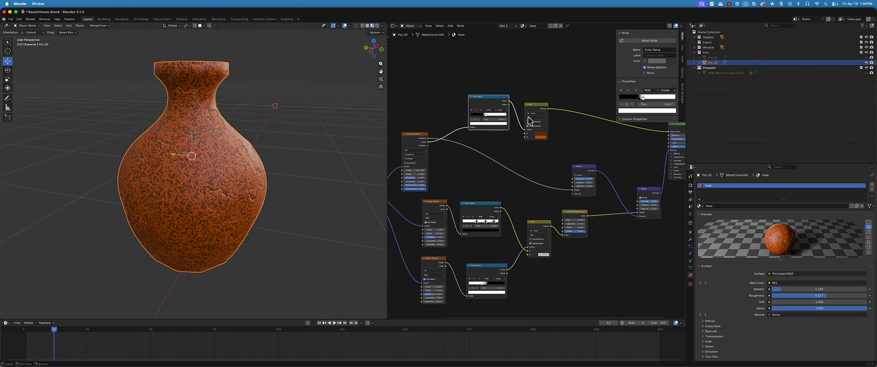
pyautogui.scroll(-1, 513, 167)
pyautogui.moveTo(508, 163); pyautogui.dragTo(473, 152, button='middle')
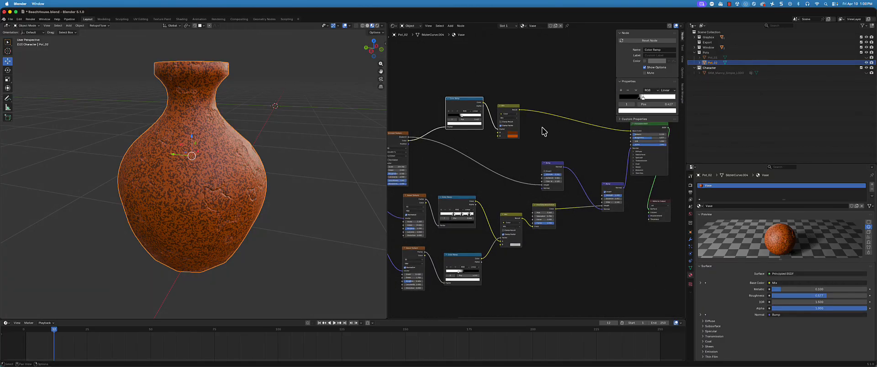
pyautogui.moveTo(286, 181); pyautogui.dragTo(295, 175, button='middle')
pyautogui.moveTo(441, 159); pyautogui.dragTo(503, 156, button='middle')
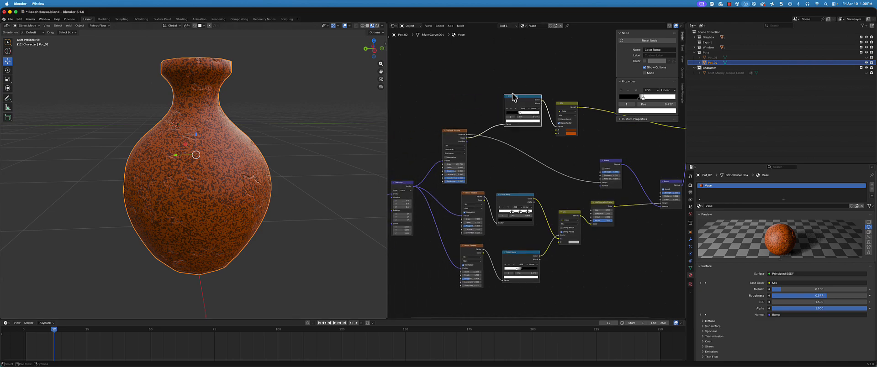
pyautogui.moveTo(524, 100); pyautogui.dragTo(523, 107)
pyautogui.scroll(2, 214, 218)
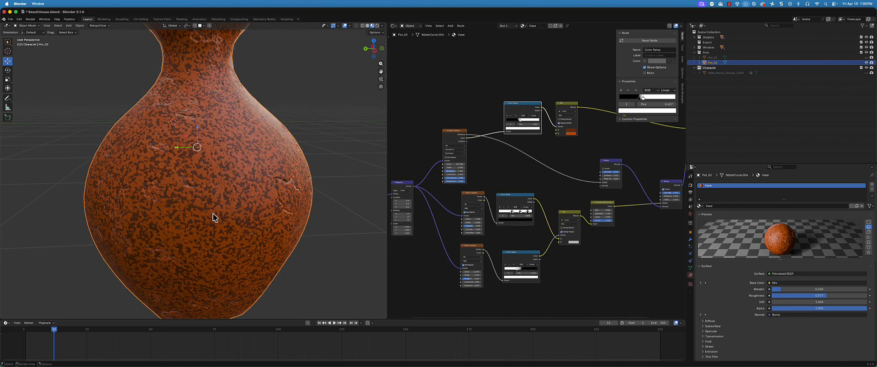
pyautogui.scroll(-2, 238, 193)
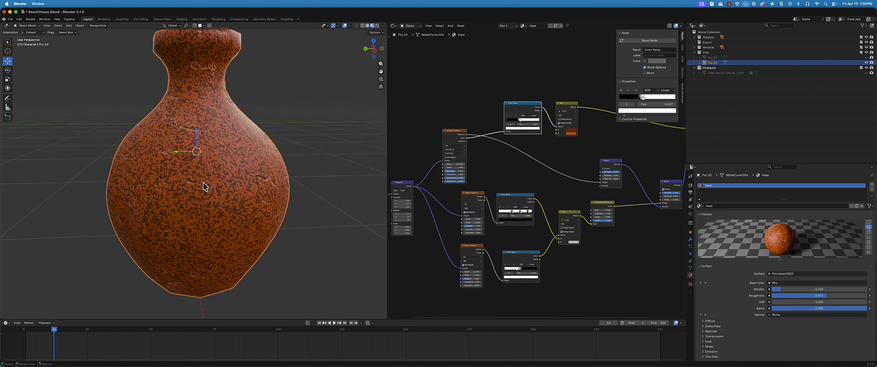
pyautogui.moveTo(201, 185); pyautogui.dragTo(195, 195, button='middle')
# Duplicate the Pot_02 vase, keeping the copy in the same place as the original.
pyautogui.click(712, 58)
pyautogui.click(713, 63)
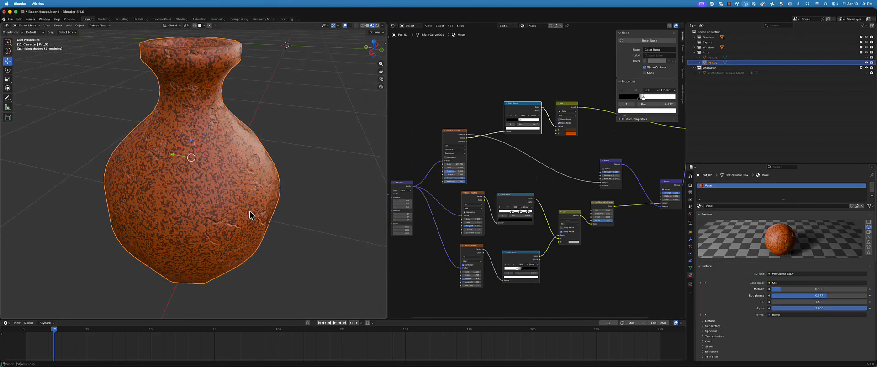
pyautogui.hotkey('shift', 'd')
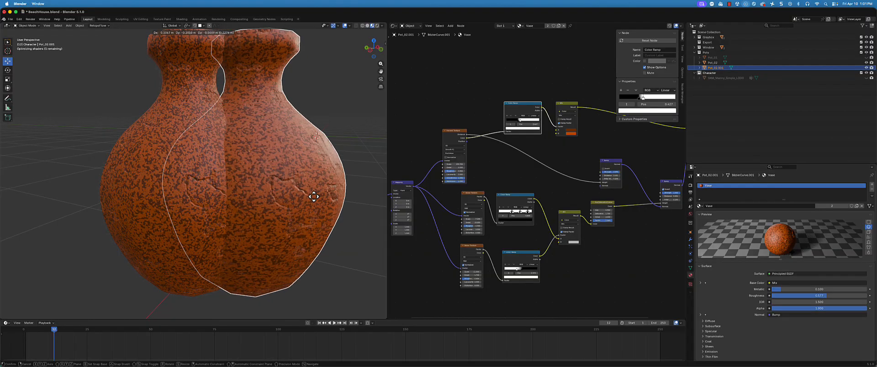
pyautogui.rightClick(313, 196)
# Rename the duplicated vase object as Pot_Low.
pyautogui.click(713, 63)
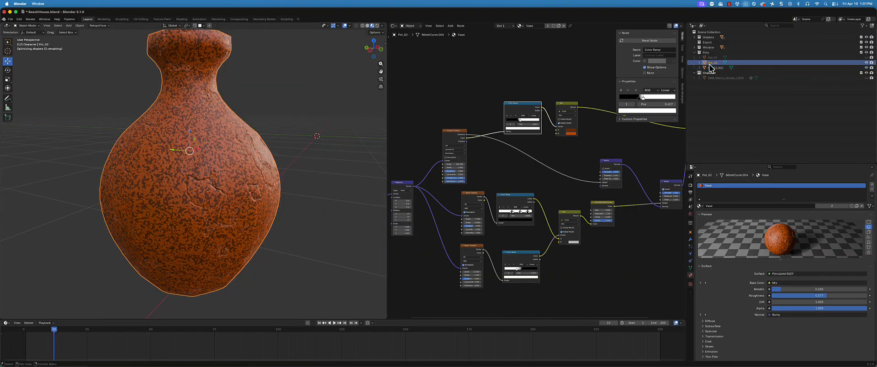
pyautogui.click(716, 68)
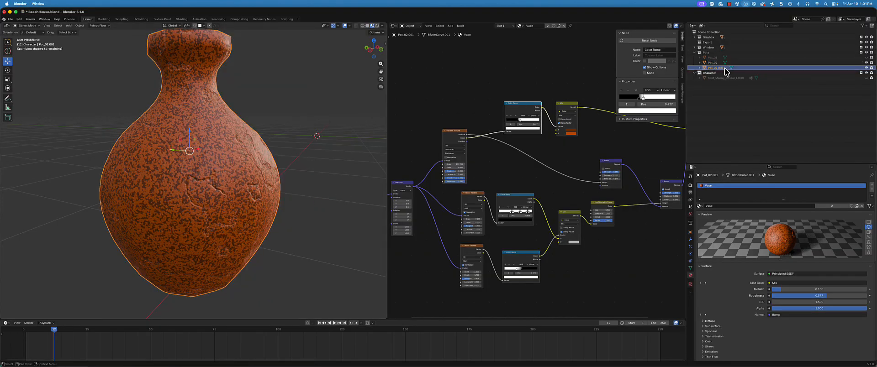
pyautogui.doubleClick(721, 68)
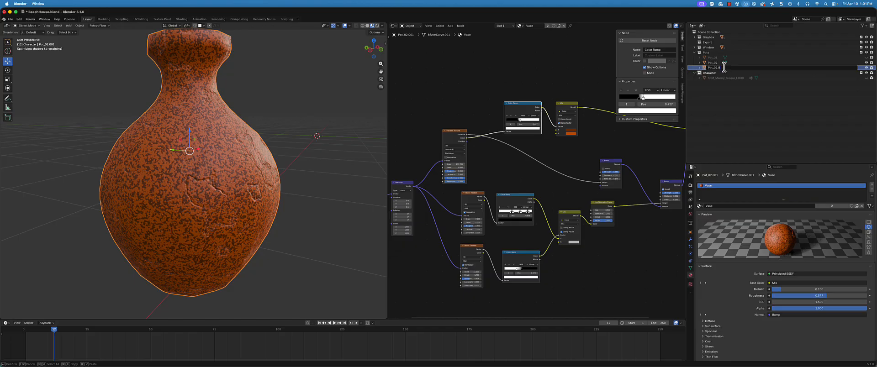
pyautogui.write('Pot_Low')
pyautogui.press('Return')
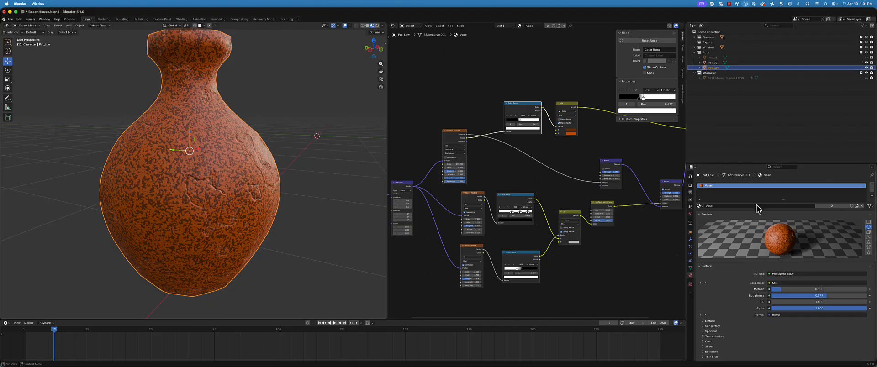
# Remove the Vase material slot from Pot_Low and hide Pot_02 so only the low version shows.
pyautogui.click(871, 191)
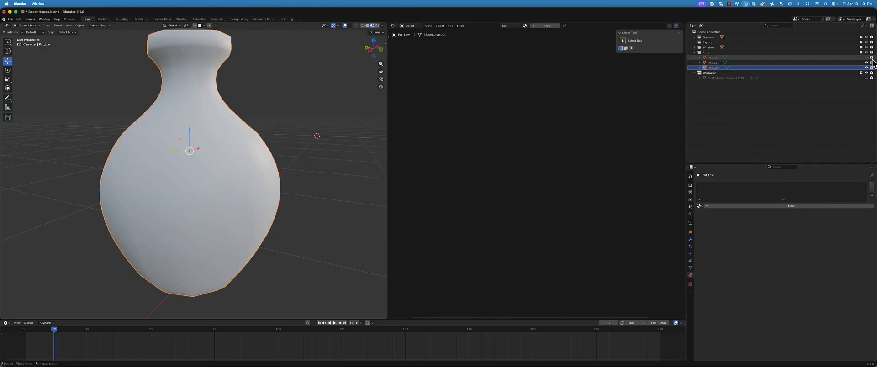
pyautogui.click(866, 67)
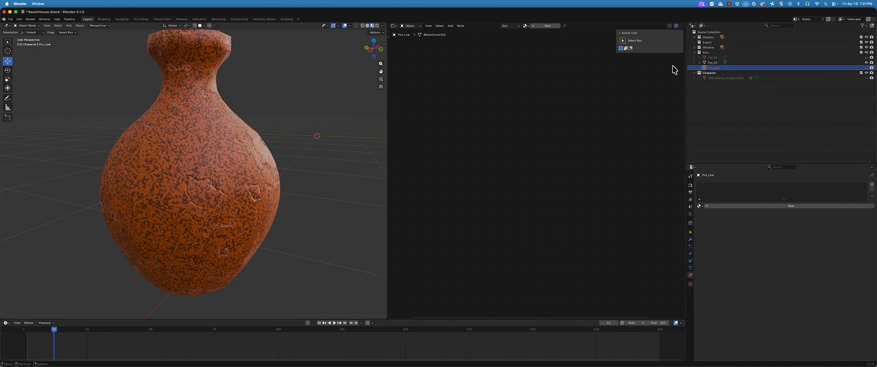
pyautogui.click(715, 64)
pyautogui.click(713, 67)
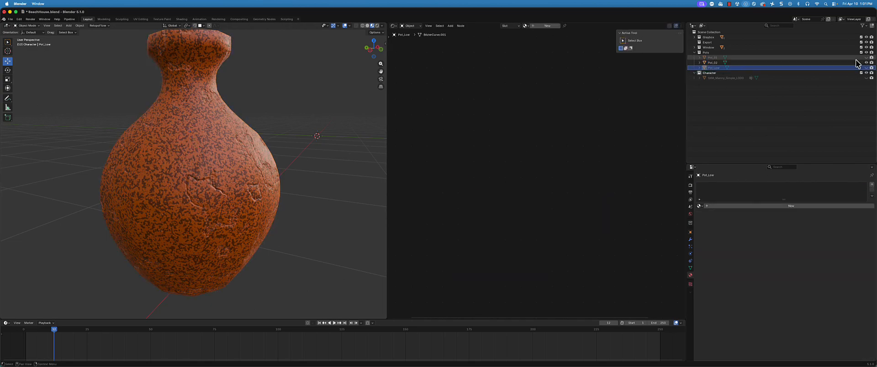
pyautogui.click(866, 67)
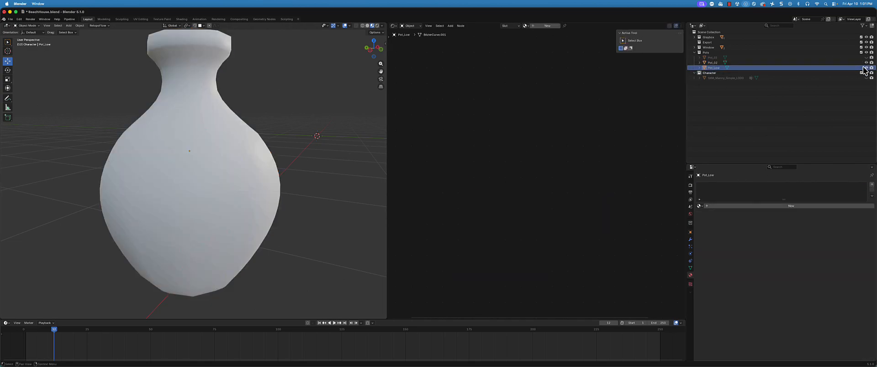
pyautogui.click(724, 68)
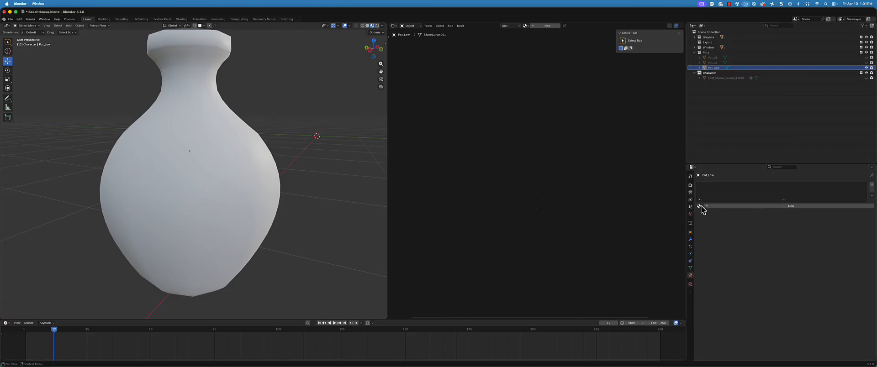
# Create a new material on Pot_Low and name it Vase_Color.
pyautogui.click(722, 206)
pyautogui.doubleClick(722, 206)
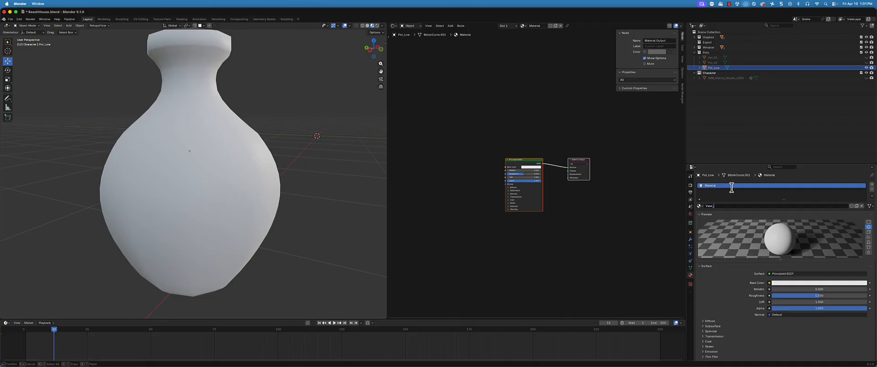
pyautogui.write('Vase_Color')
pyautogui.press('Return')
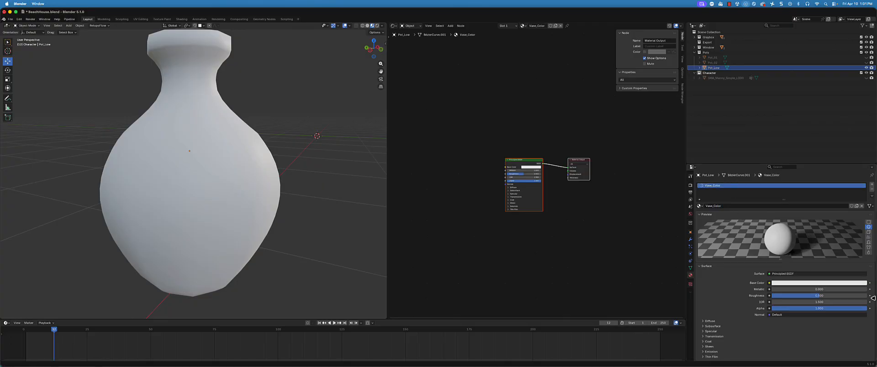
# Connect an Image Texture to the material's base color and create a new blank image named Vase_Color for it.
pyautogui.click(769, 283)
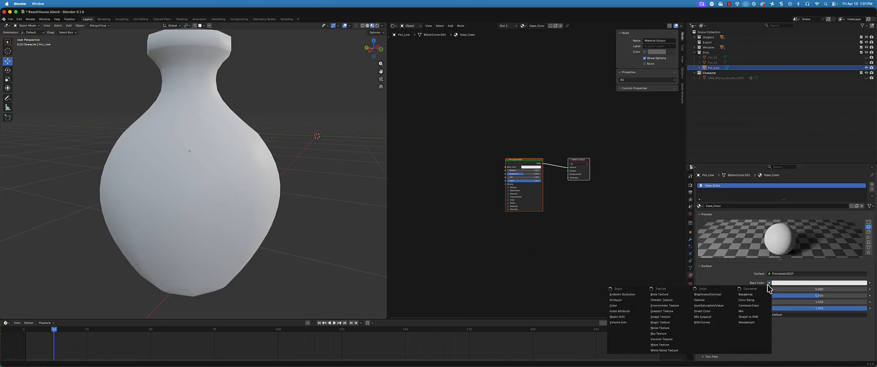
pyautogui.click(676, 316)
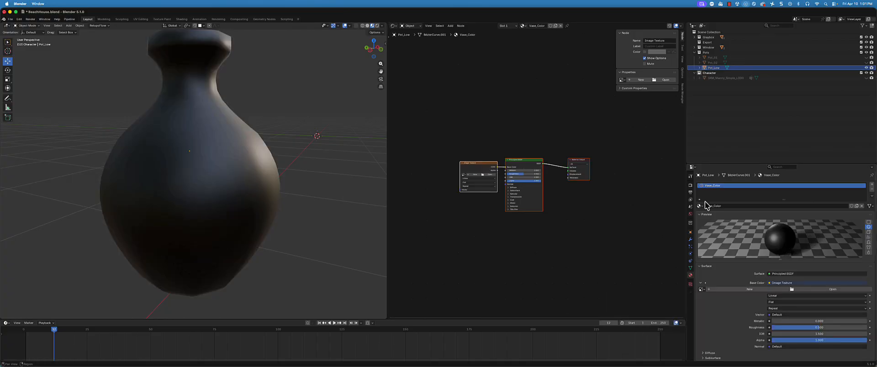
pyautogui.click(735, 289)
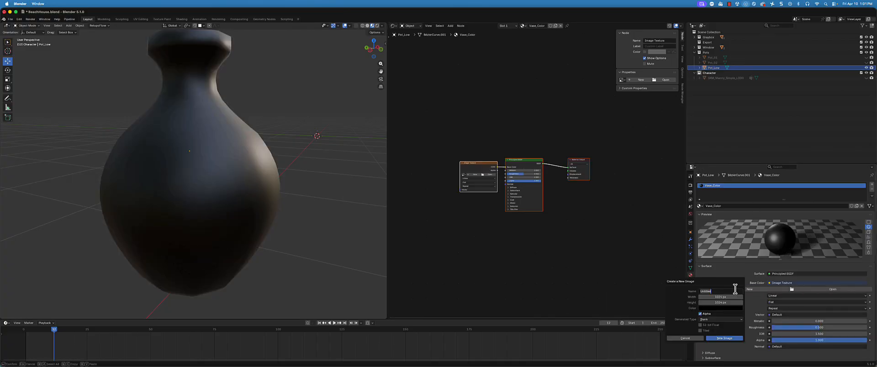
pyautogui.moveTo(718, 292); pyautogui.dragTo(677, 292)
pyautogui.write('Vase_Color')
pyautogui.press('Return')
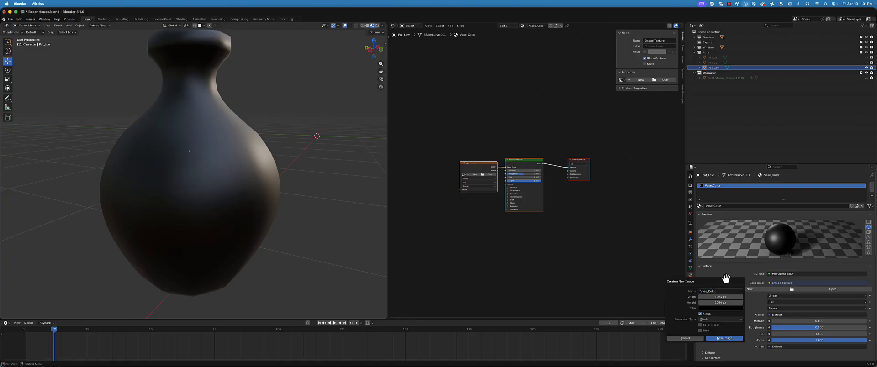
pyautogui.click(718, 340)
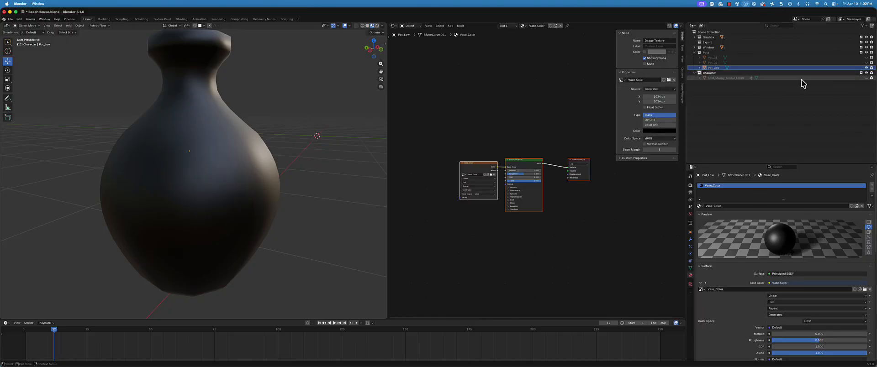
# Select Pot_02, make it visible and hide Pot_Low.
pyautogui.click(772, 62)
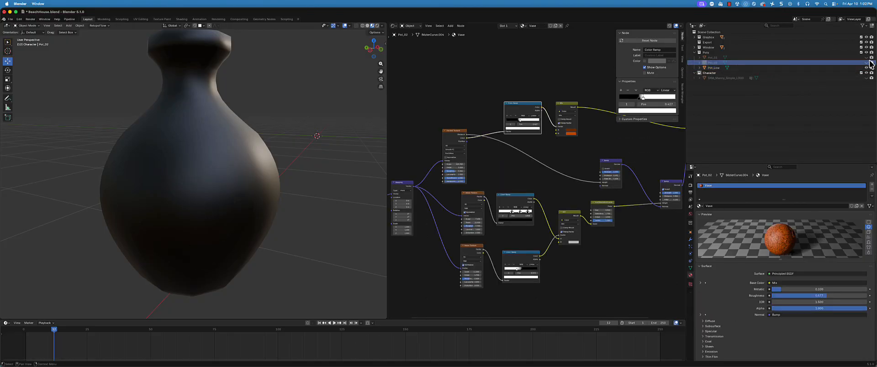
pyautogui.click(867, 62)
pyautogui.click(866, 67)
pyautogui.moveTo(238, 166); pyautogui.dragTo(275, 146, button='middle')
pyautogui.scroll(-1, 259, 175)
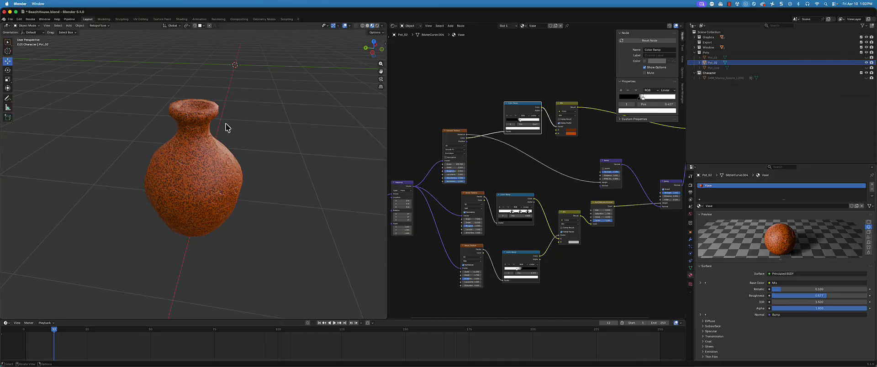
# Switch the 3D viewport shading to Rendered.
pyautogui.press('z')
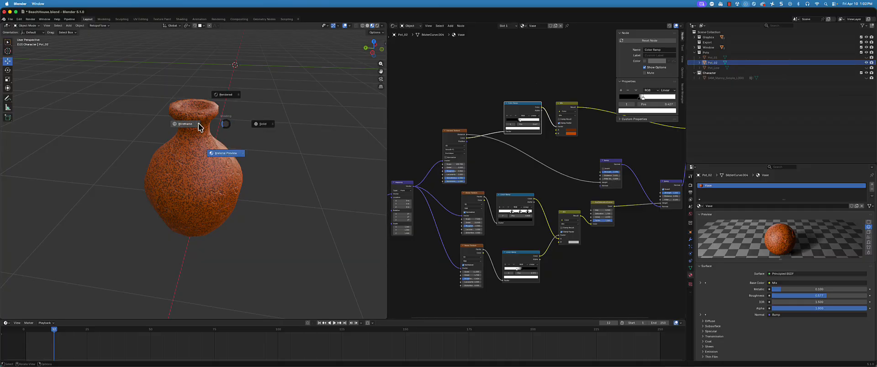
pyautogui.click(226, 95)
pyautogui.moveTo(186, 172); pyautogui.dragTo(214, 171, button='middle')
# Unhide Pot_Low and select Pot_02 together with Pot_Low, making Pot_Low the active object.
pyautogui.click(866, 69)
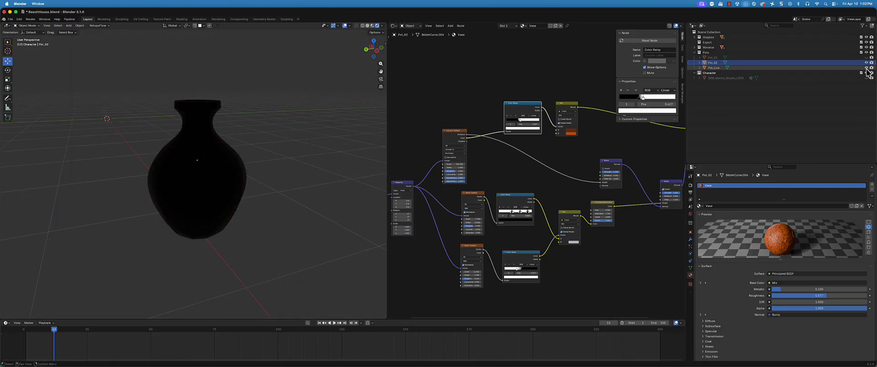
pyautogui.click(713, 63)
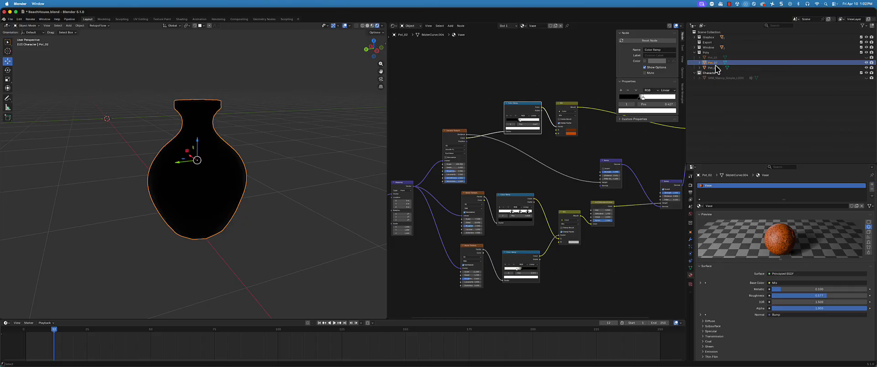
pyautogui.click(715, 68)
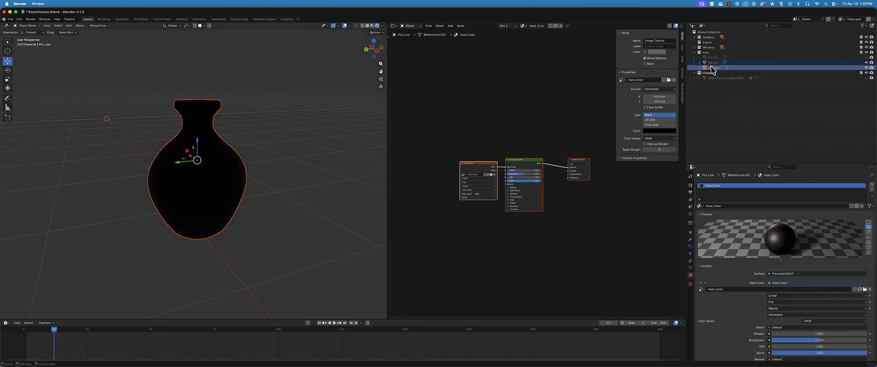
pyautogui.click(715, 63)
pyautogui.click(719, 68)
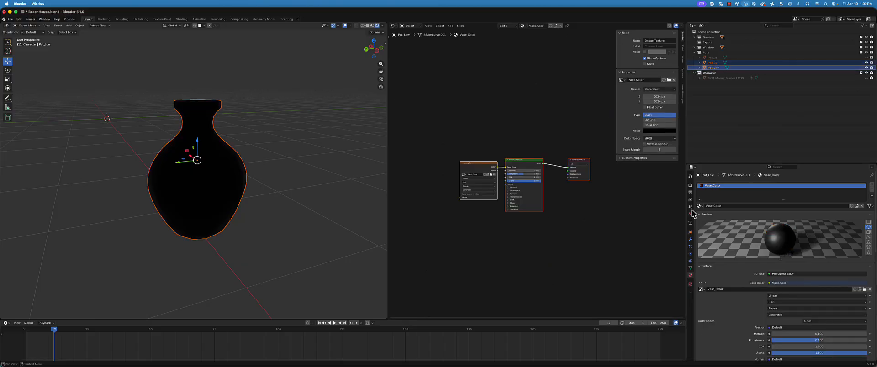
# Switch the scene's render engine from EEVEE to Cycles.
pyautogui.click(690, 186)
pyautogui.click(691, 186)
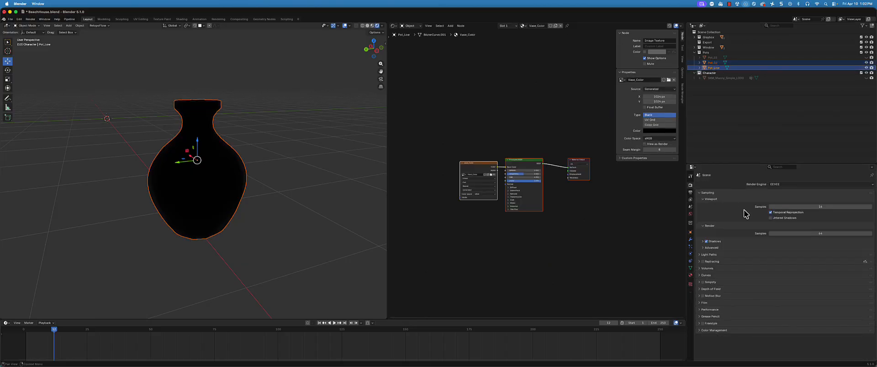
pyautogui.click(787, 183)
pyautogui.click(785, 201)
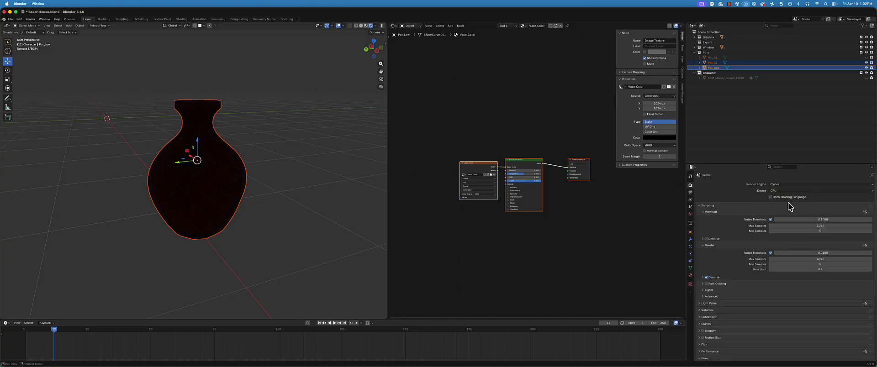
# Set the Selected to Active bake extrusion to 0.01 m and start a Normal bake onto Pot_Low.
pyautogui.scroll(-2, 744, 259)
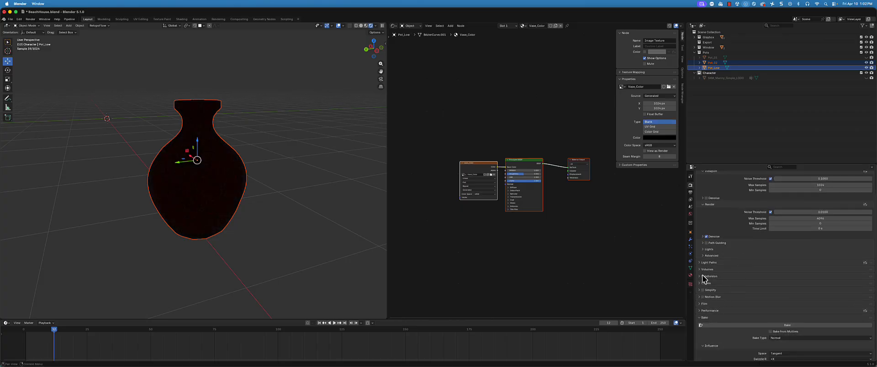
pyautogui.scroll(-2, 703, 278)
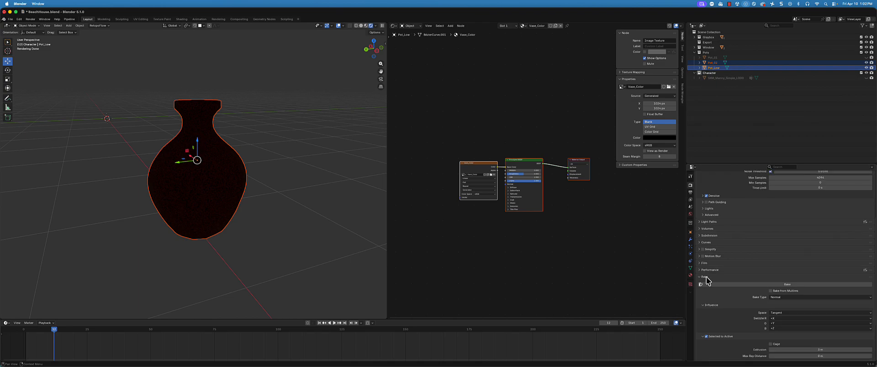
pyautogui.scroll(-2, 740, 286)
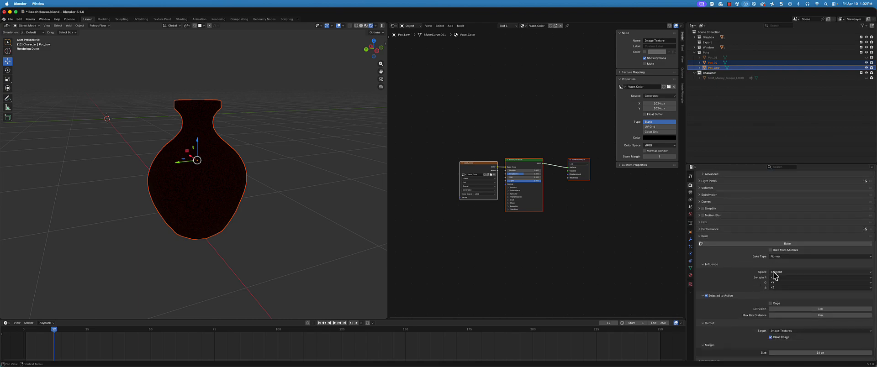
pyautogui.scroll(-1, 774, 274)
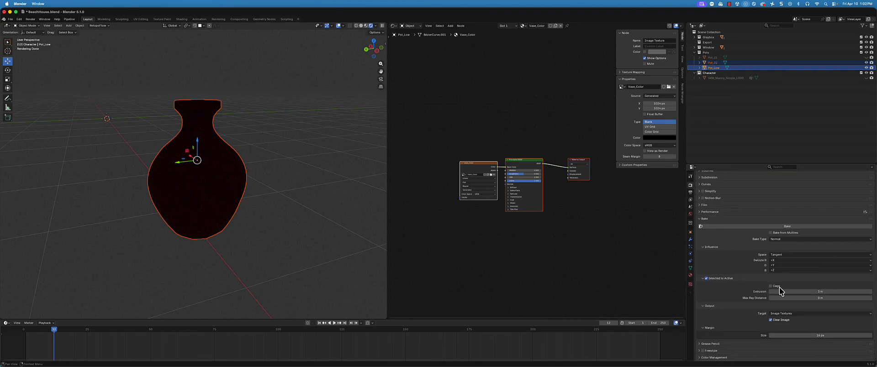
pyautogui.click(780, 291)
pyautogui.write('0')
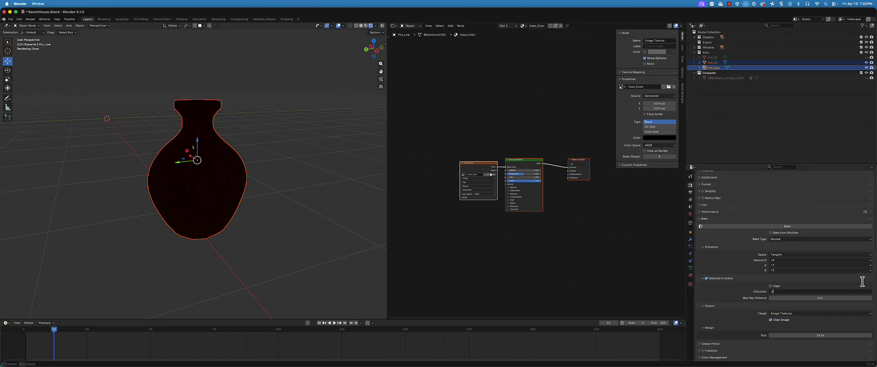
pyautogui.write('.01')
pyautogui.press('Return')
pyautogui.click(785, 227)
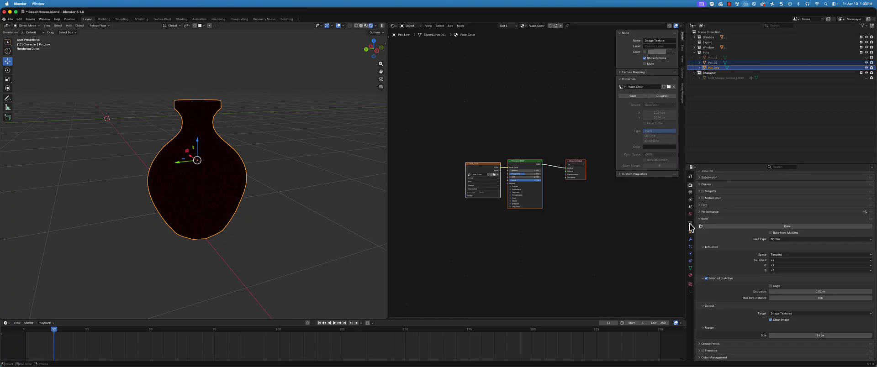
# Select Pot_02 and examine its procedural material nodes up to the Principled BSDF and Material Output.
pyautogui.click(842, 62)
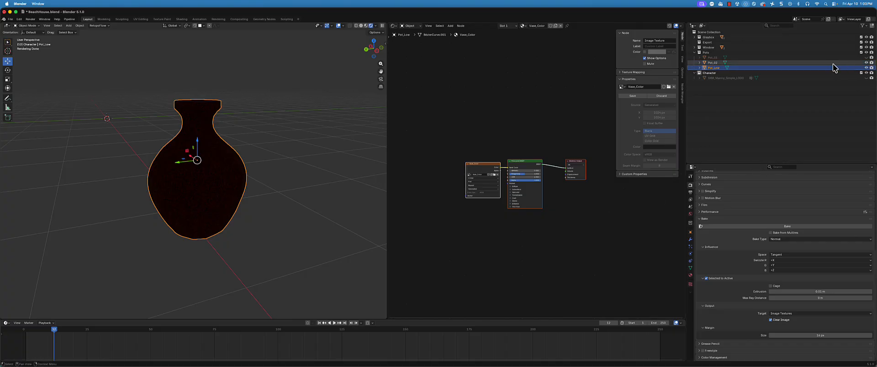
pyautogui.moveTo(492, 210); pyautogui.dragTo(448, 224, button='middle')
pyautogui.scroll(1, 620, 245)
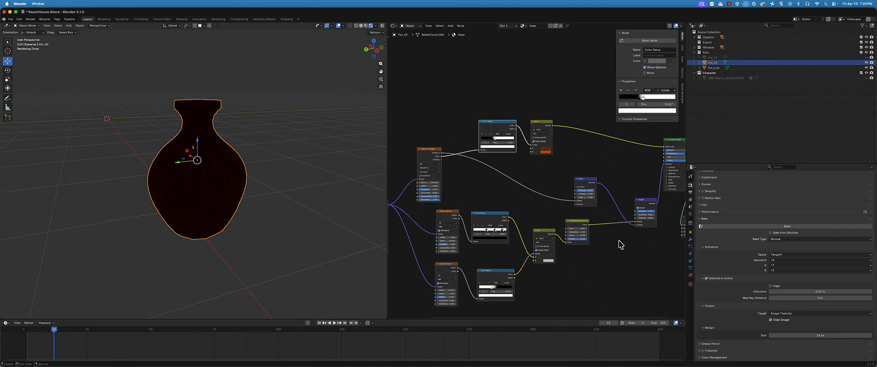
pyautogui.moveTo(566, 226); pyautogui.dragTo(548, 208, button='middle')
pyautogui.scroll(3, 447, 242)
pyautogui.click(484, 167)
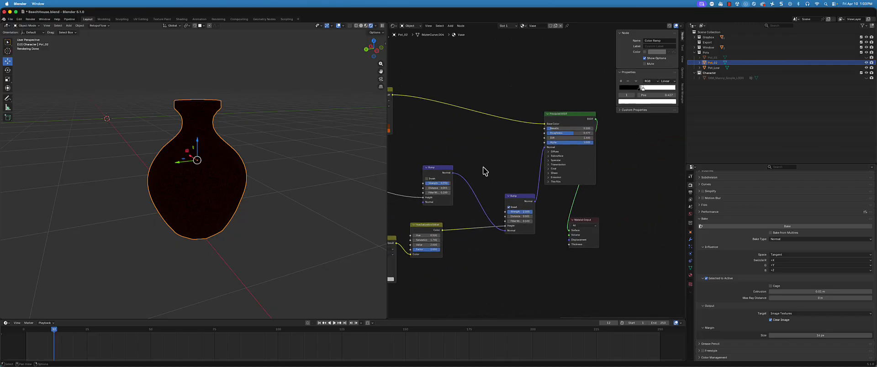
pyautogui.moveTo(511, 169); pyautogui.dragTo(519, 224)
pyautogui.click(565, 122)
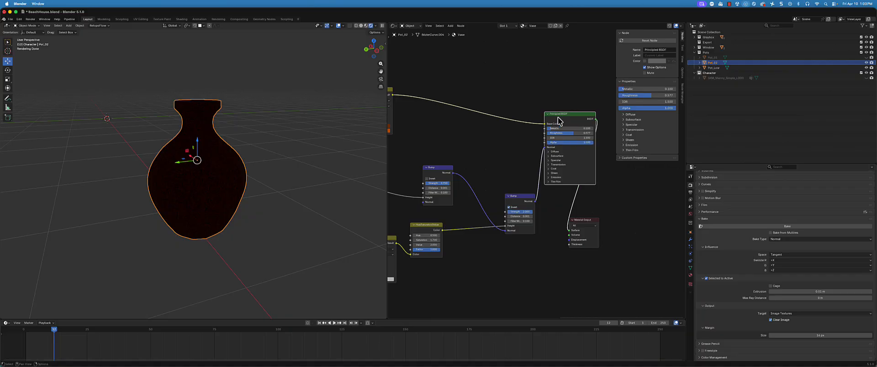
pyautogui.moveTo(560, 121); pyautogui.dragTo(570, 124, button='middle')
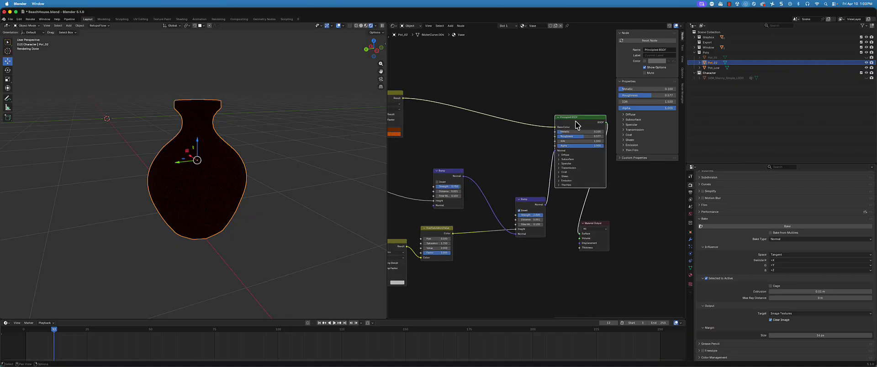
# Add Pot_Low to the selection as the active object and bake the Normal pass from Pot_02 onto it.
pyautogui.keyDown('ctrl'); pyautogui.click(713, 68); pyautogui.keyUp('ctrl')
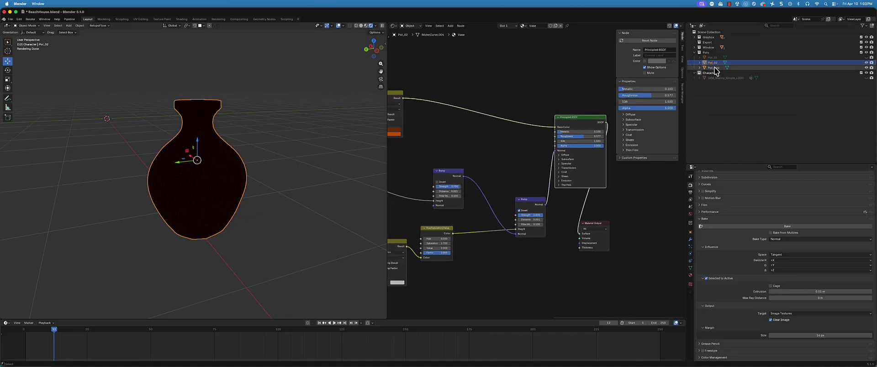
pyautogui.click(772, 226)
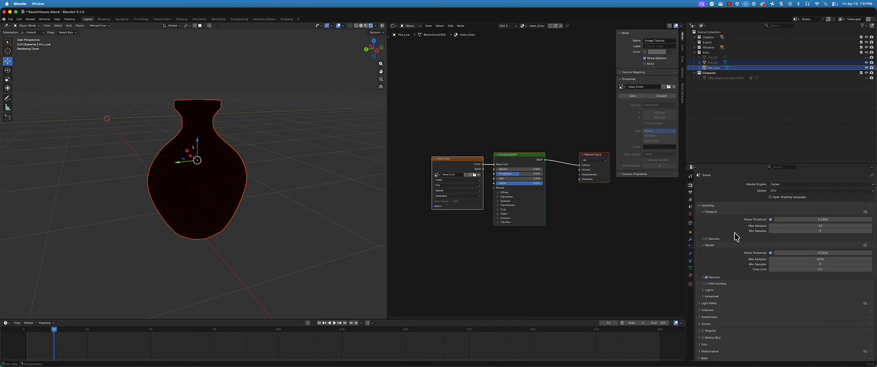
# Hide Pot_02 and switch the viewport to Material Preview to examine the bake on Pot_Low.
pyautogui.scroll(-3, 737, 236)
pyautogui.click(867, 62)
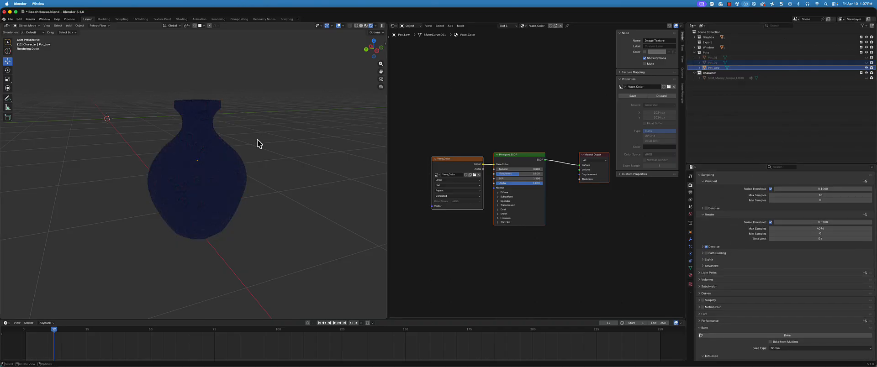
pyautogui.moveTo(259, 141); pyautogui.dragTo(147, 180, button='middle')
pyautogui.press('z')
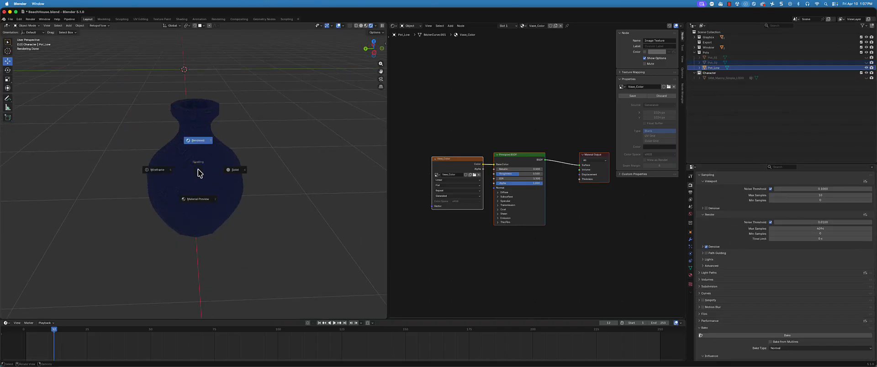
pyautogui.click(195, 197)
pyautogui.scroll(3, 194, 198)
pyautogui.keyDown('shift'); pyautogui.moveTo(194, 195); pyautogui.dragTo(206, 201, button='middle'); pyautogui.keyUp('shift')
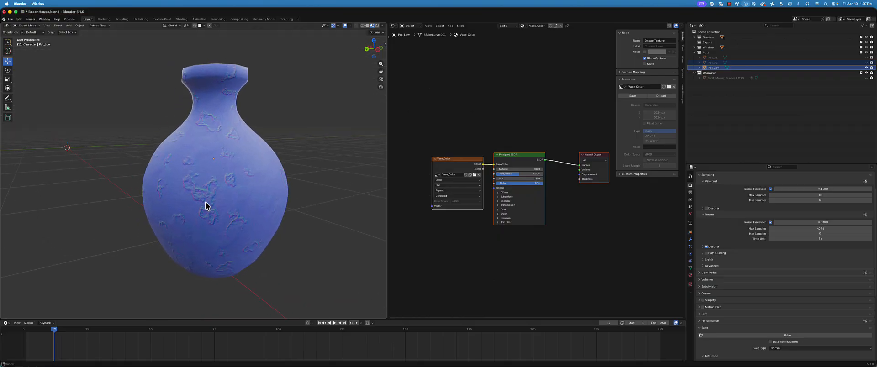
pyautogui.scroll(-5, 772, 254)
pyautogui.scroll(4, 744, 229)
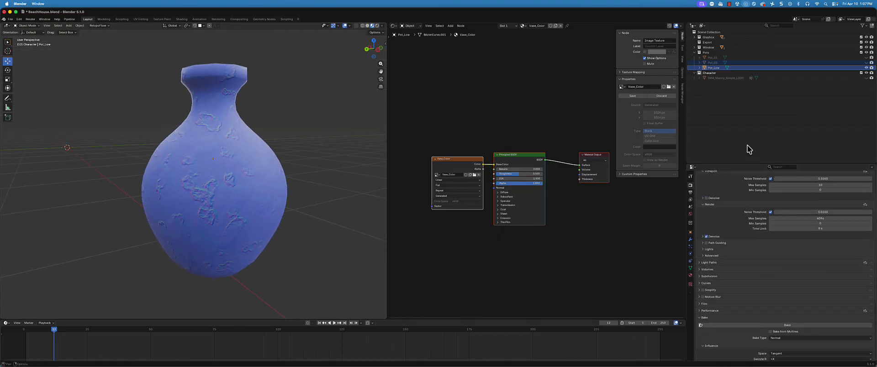
# Select only Pot_Low and change the bake type to Diffuse.
pyautogui.click(714, 68)
pyautogui.scroll(4, 745, 269)
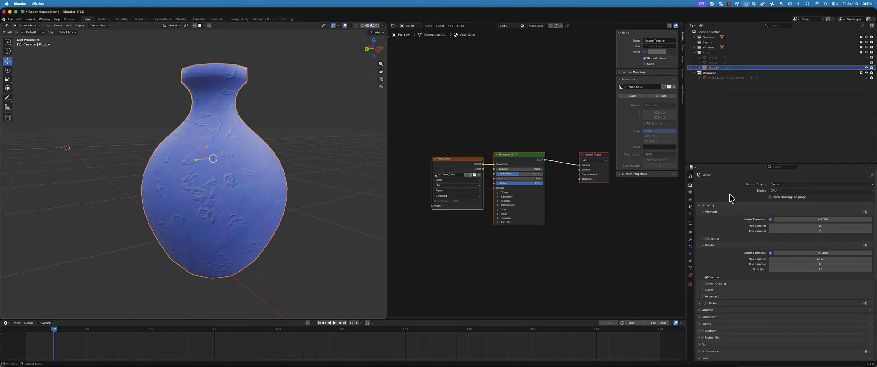
pyautogui.scroll(-5, 743, 268)
pyautogui.click(788, 276)
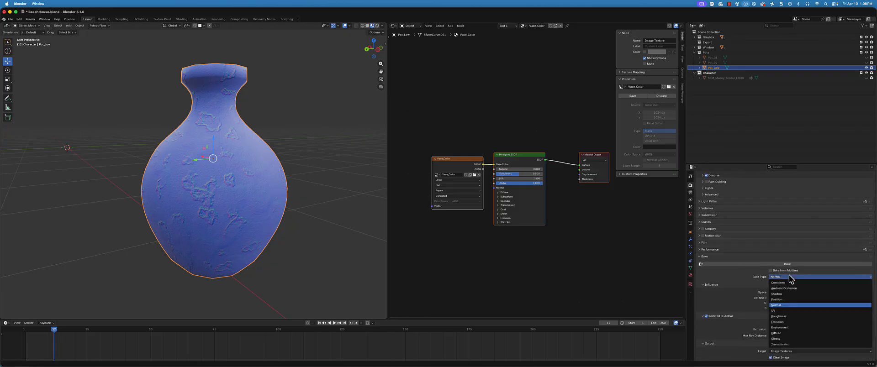
pyautogui.click(779, 336)
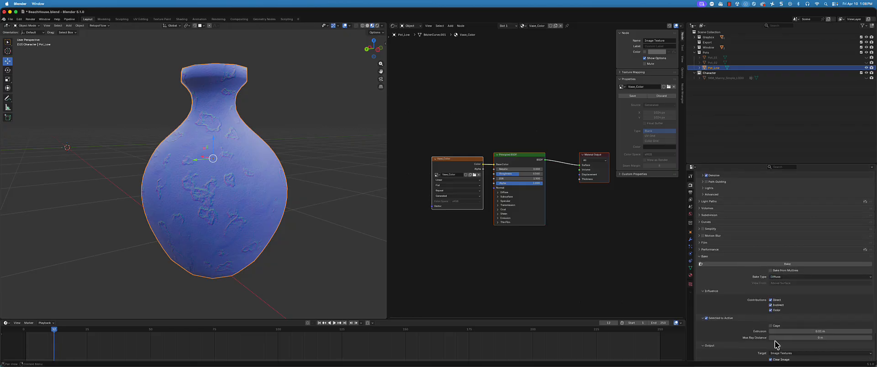
# With Pot_02 visible, select it together with Pot_Low, making Pot_Low the active object.
pyautogui.click(712, 63)
pyautogui.keyDown('ctrl'); pyautogui.click(714, 68); pyautogui.keyUp('ctrl')
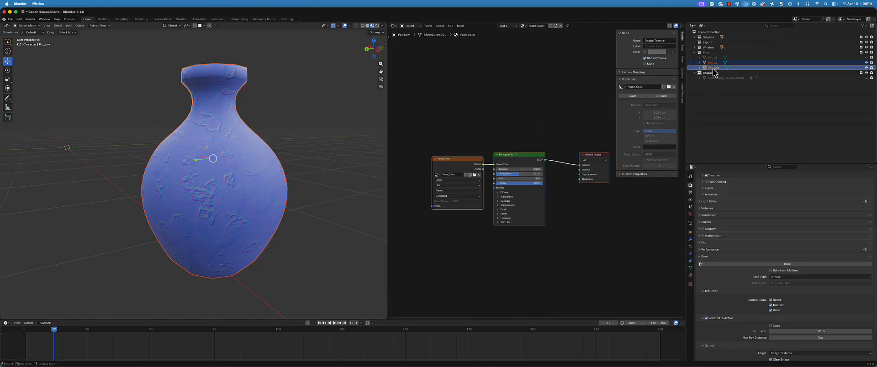
pyautogui.moveTo(214, 186); pyautogui.dragTo(231, 146, button='middle')
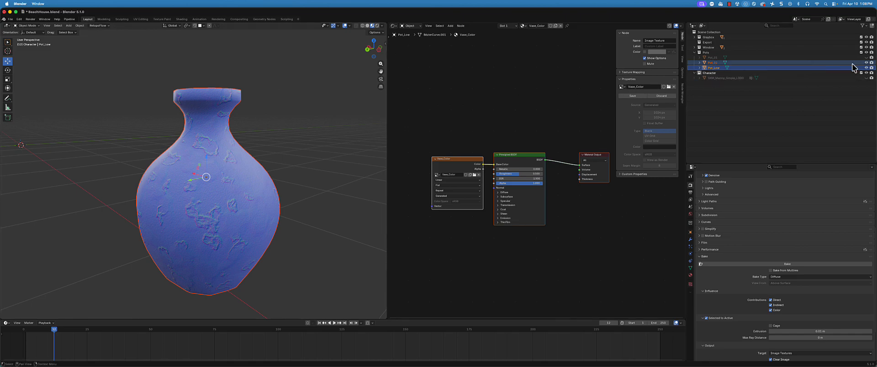
pyautogui.click(870, 67)
pyautogui.click(870, 67)
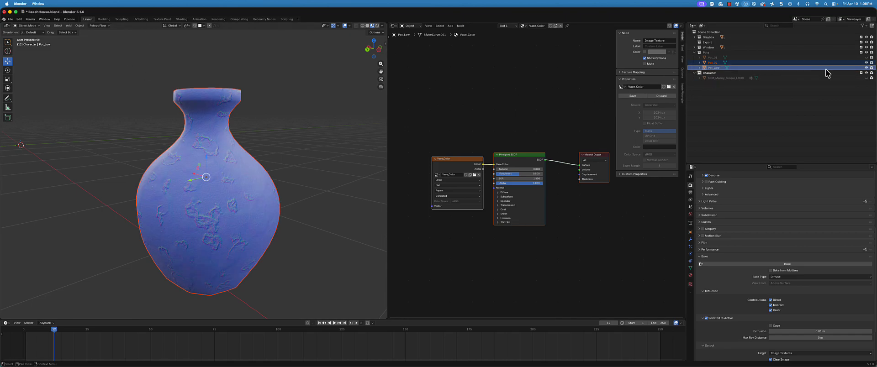
pyautogui.click(717, 64)
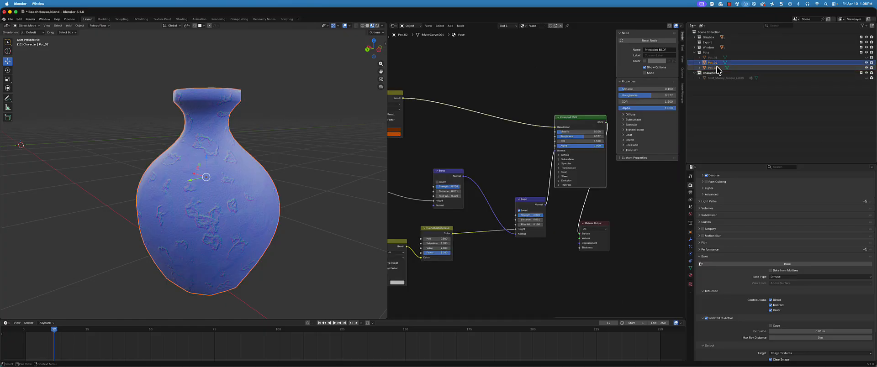
pyautogui.keyDown('ctrl'); pyautogui.click(717, 68); pyautogui.keyUp('ctrl')
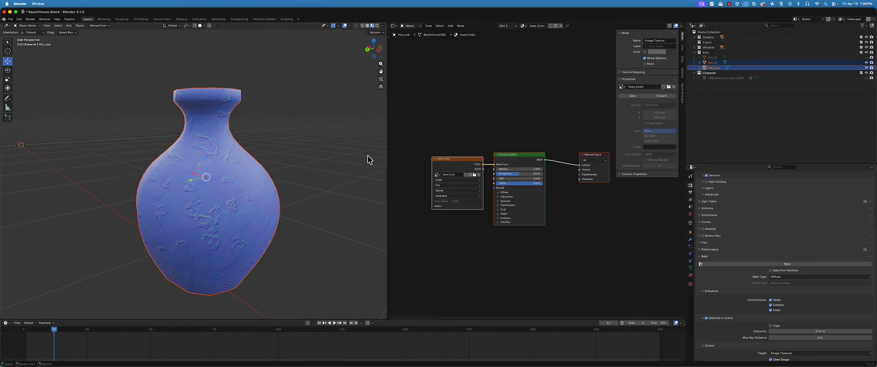
pyautogui.moveTo(369, 160); pyautogui.dragTo(370, 165, button='middle')
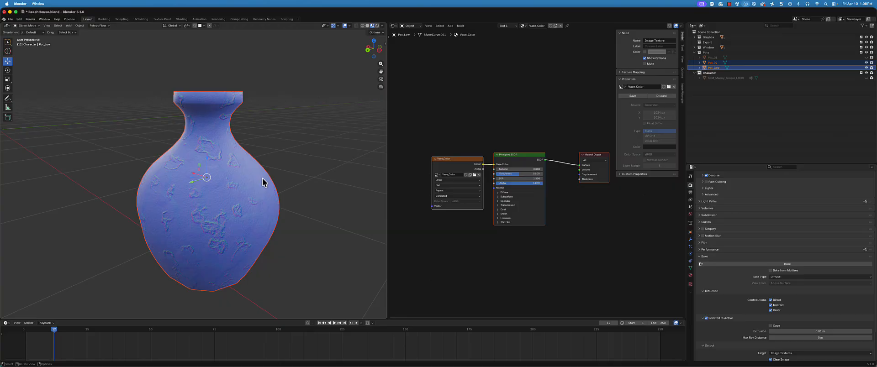
pyautogui.scroll(-2, 780, 274)
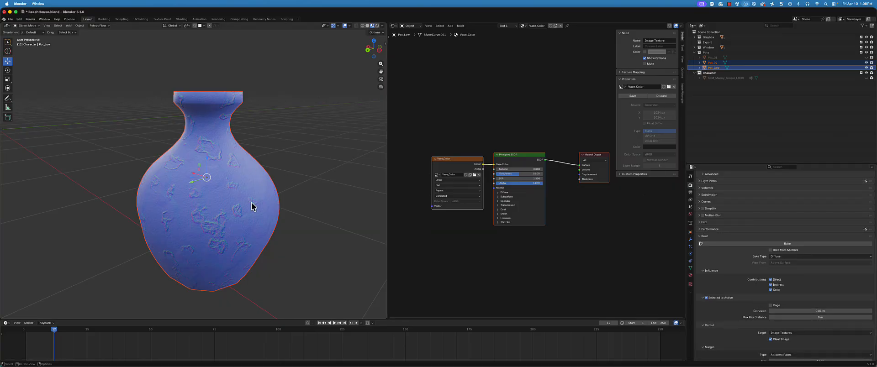
# Switch the viewport shading to Rendered and add a Sun light to the scene.
pyautogui.press('z')
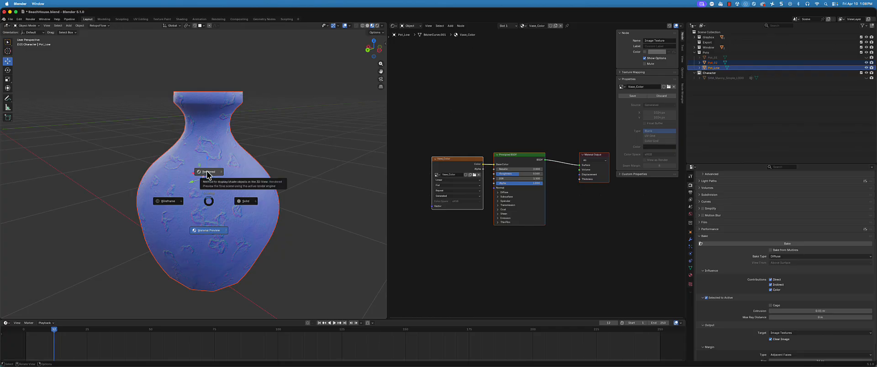
pyautogui.moveTo(214, 178); pyautogui.dragTo(221, 191, button='middle')
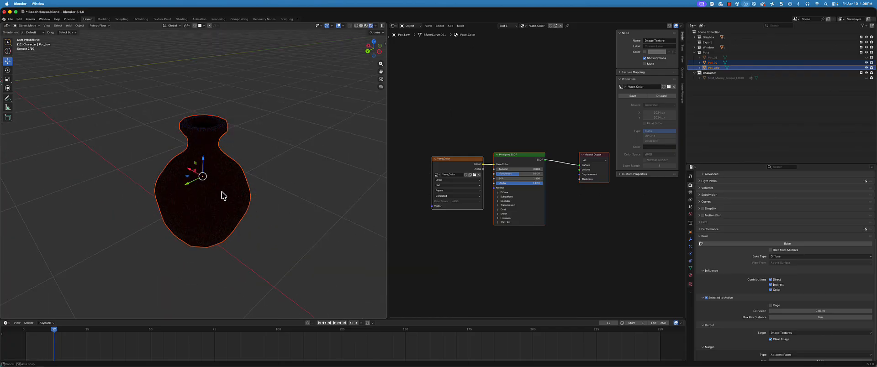
pyautogui.hotkey('shift', 'a')
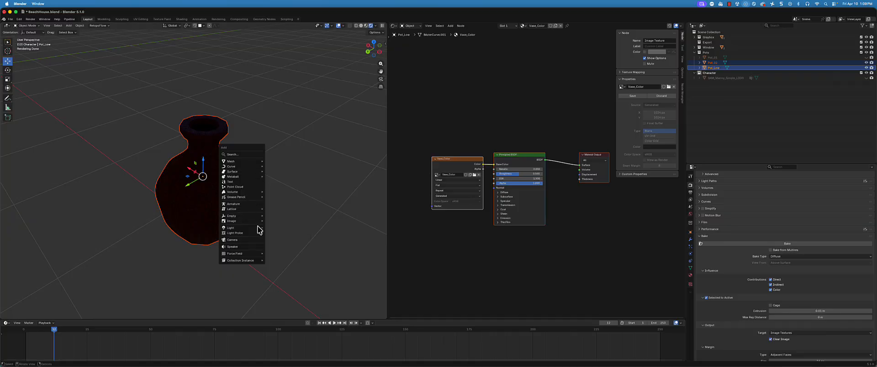
pyautogui.moveTo(256, 228)
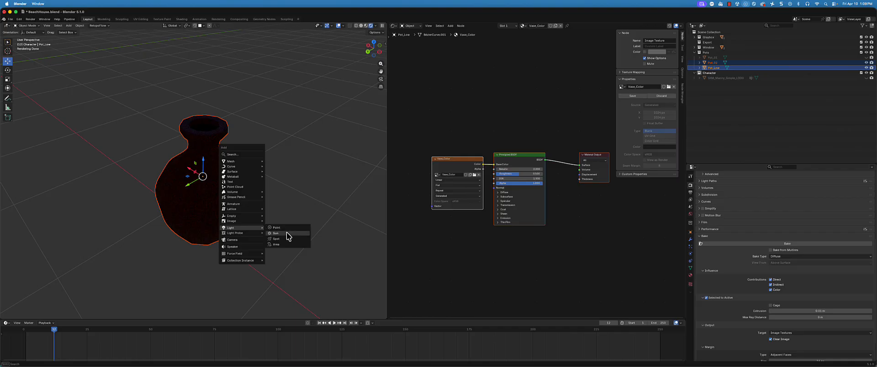
pyautogui.click(286, 233)
# Move the Sun light up and to one side of the vase and tilt it about the Y axis.
pyautogui.moveTo(276, 231); pyautogui.dragTo(254, 170, button='middle')
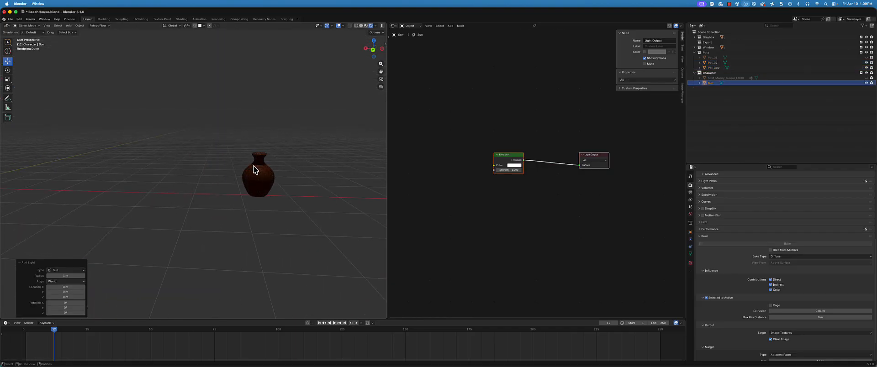
pyautogui.scroll(-3, 221, 194)
pyautogui.press('g')
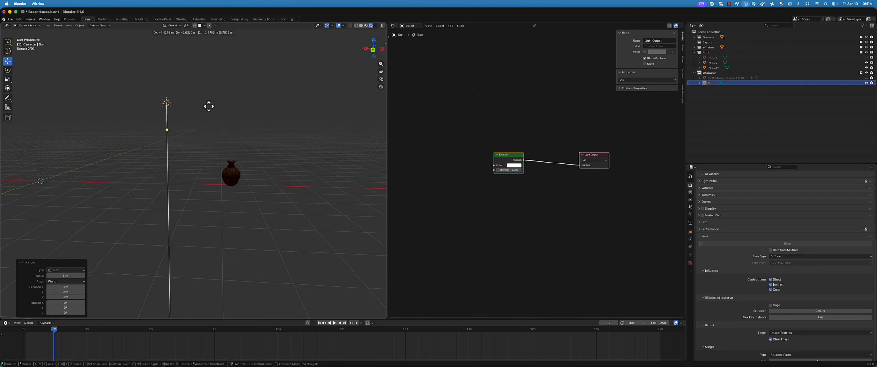
pyautogui.click(209, 108)
pyautogui.hotkey('shift', 'space')
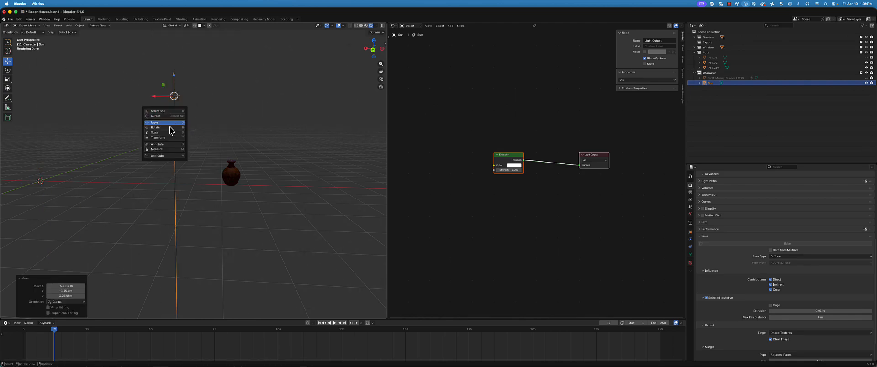
pyautogui.click(176, 130)
pyautogui.moveTo(192, 90); pyautogui.dragTo(188, 83)
# Examine the lit vase, switch the viewport to Material Preview, and hide Pot_Low temporarily to inspect Pot_02's procedural material.
pyautogui.moveTo(214, 152); pyautogui.dragTo(212, 225, button='middle')
pyautogui.scroll(4, 198, 156)
pyautogui.scroll(-1, 184, 178)
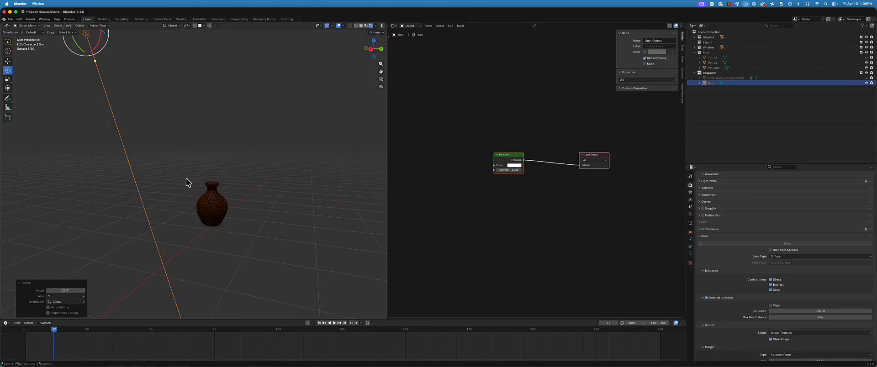
pyautogui.moveTo(201, 181); pyautogui.dragTo(183, 188, button='middle')
pyautogui.scroll(2, 242, 213)
pyautogui.keyDown('shift'); pyautogui.moveTo(304, 228); pyautogui.dragTo(204, 171, button='middle'); pyautogui.keyUp('shift')
pyautogui.scroll(3, 176, 185)
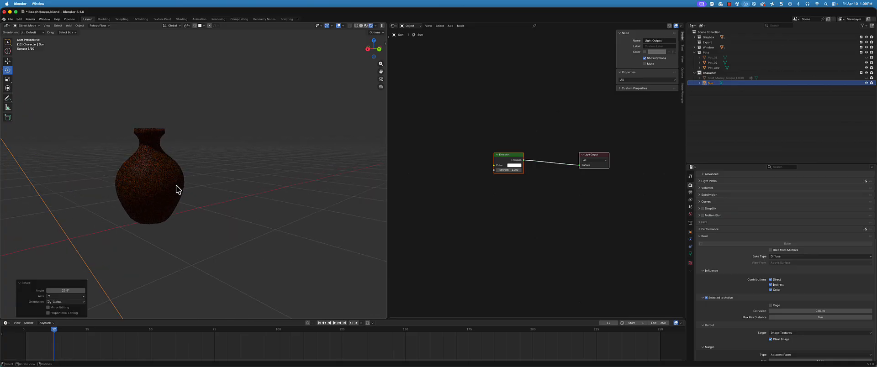
pyautogui.press('z')
pyautogui.click(182, 211)
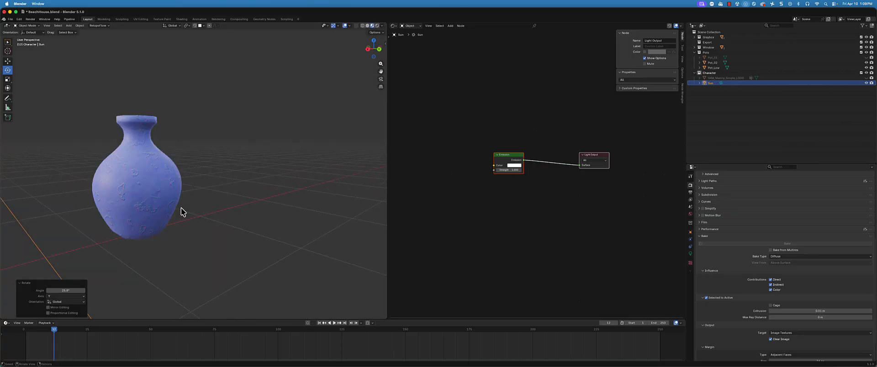
pyautogui.moveTo(165, 183); pyautogui.dragTo(143, 177, button='middle')
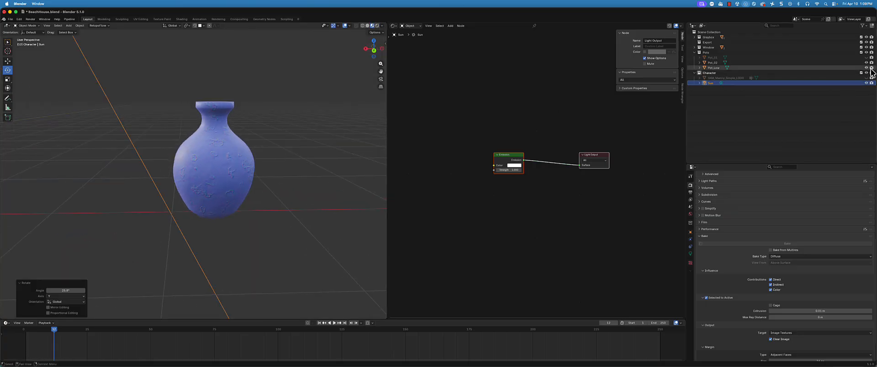
pyautogui.click(866, 67)
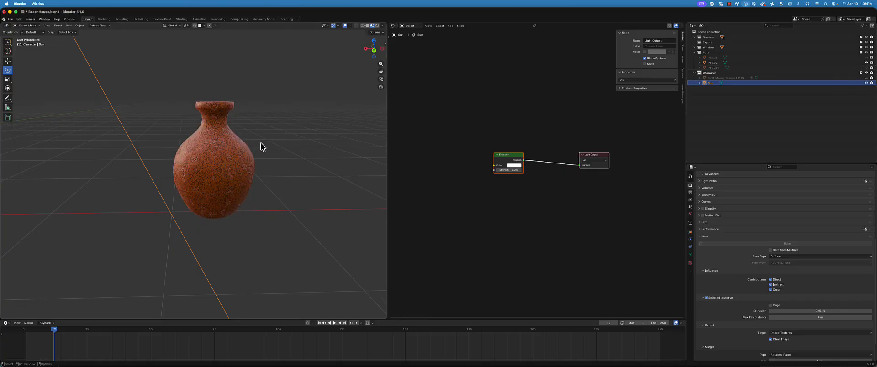
pyautogui.scroll(3, 229, 180)
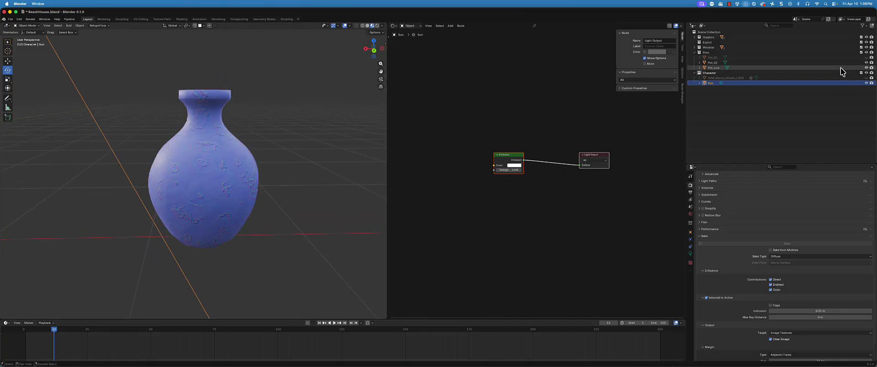
# Select Pot_02 and Pot_Low and limit the Diffuse bake contributions to Color, with Direct and Indirect off.
pyautogui.click(716, 63)
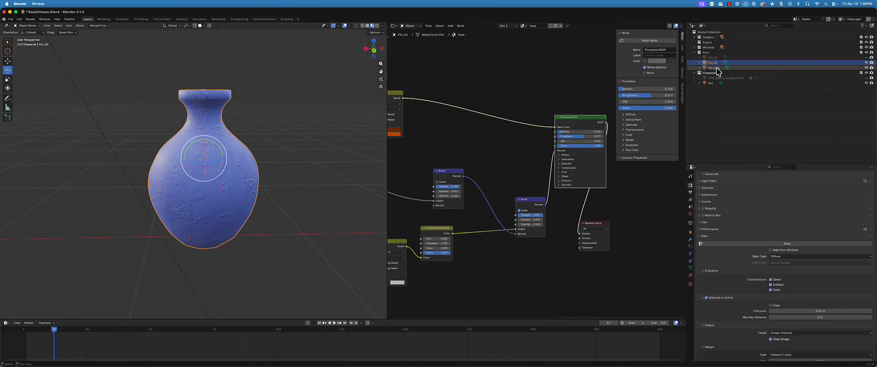
pyautogui.keyDown('ctrl'); pyautogui.click(713, 67); pyautogui.keyUp('ctrl')
pyautogui.scroll(-2, 745, 280)
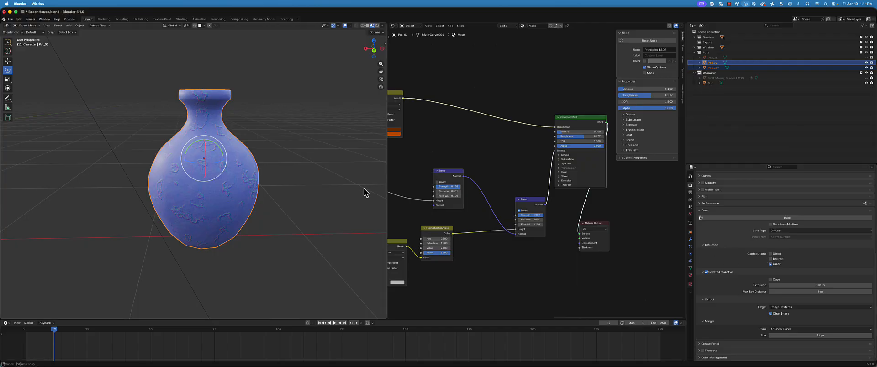
pyautogui.moveTo(364, 192); pyautogui.dragTo(352, 191, button='middle')
pyautogui.moveTo(266, 182); pyautogui.dragTo(224, 176, button='middle')
pyautogui.scroll(3, 224, 176)
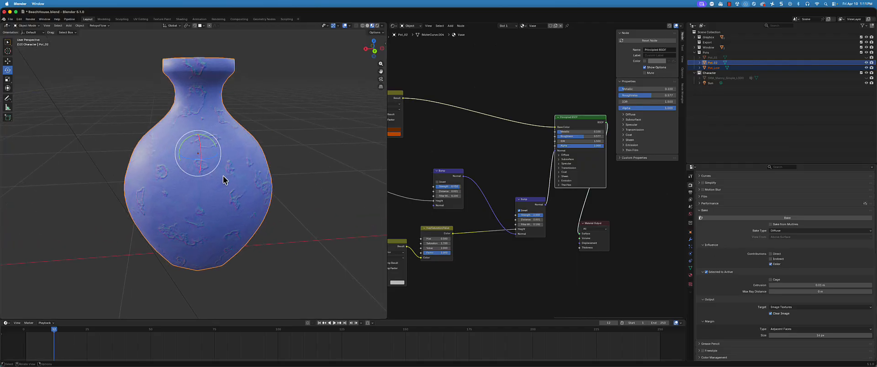
pyautogui.scroll(3, 530, 151)
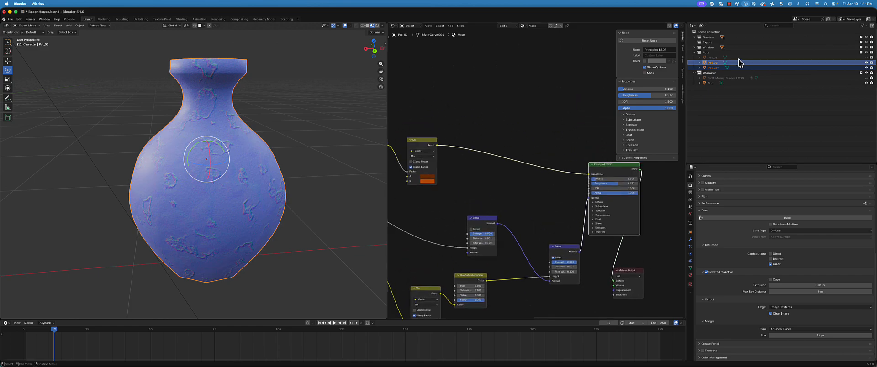
# Select Pot_02, add Pot_Low as the active object, and bake the diffuse color onto Vase_Color.
pyautogui.keyDown('ctrl'); pyautogui.click(714, 67); pyautogui.keyUp('ctrl')
pyautogui.click(715, 63)
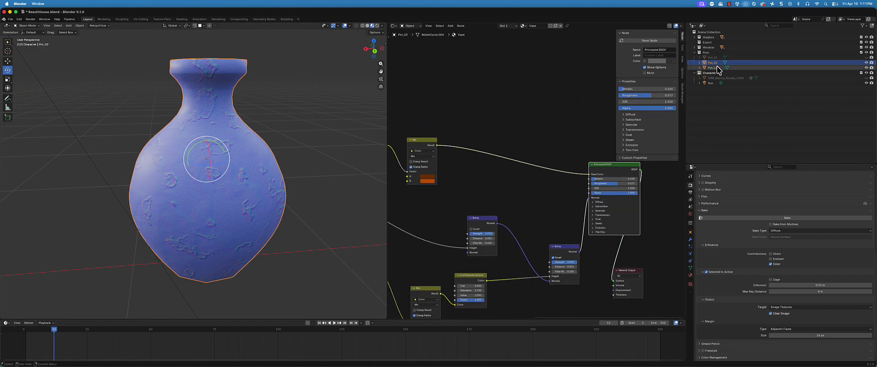
pyautogui.keyDown('ctrl'); pyautogui.click(716, 68); pyautogui.keyUp('ctrl')
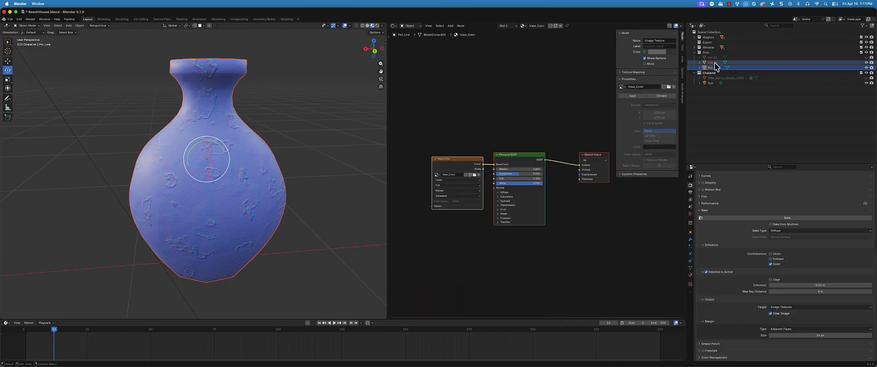
pyautogui.click(775, 217)
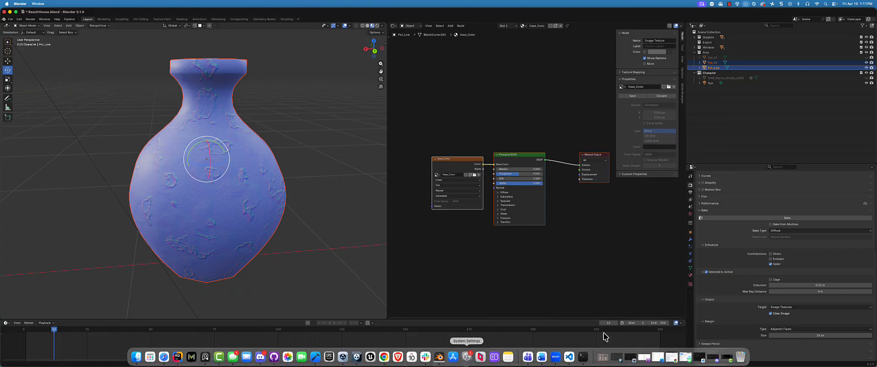
# Hide Pot_02 and examine the baked color on Pot_Low.
pyautogui.scroll(8, 790, 247)
pyautogui.scroll(1, 792, 246)
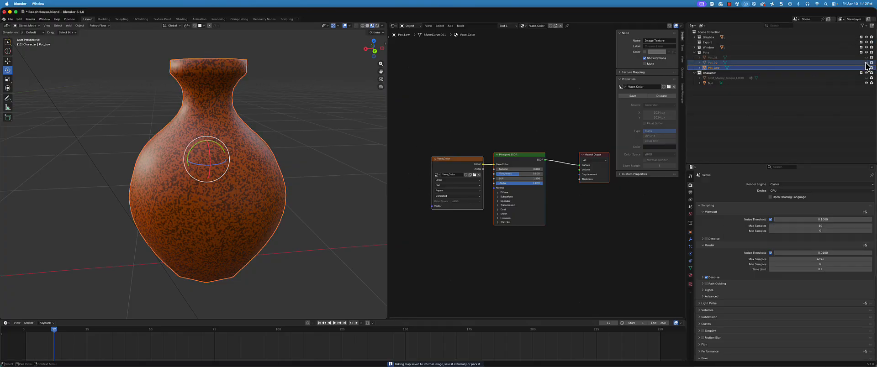
pyautogui.moveTo(221, 156); pyautogui.dragTo(188, 168, button='middle')
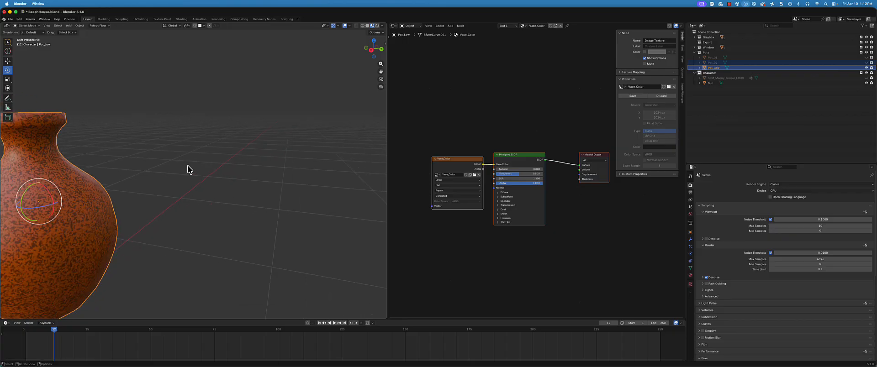
# Open the Texture Paint workspace to view the baked Vase_Color image.
pyautogui.click(162, 20)
pyautogui.scroll(2, 206, 163)
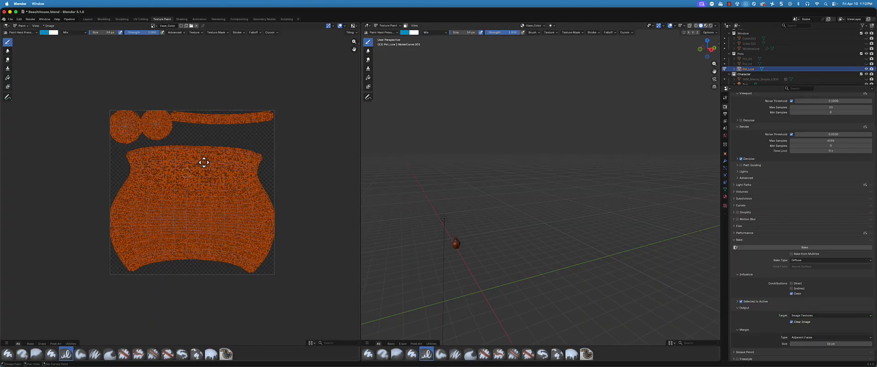
pyautogui.scroll(4, 236, 164)
pyautogui.scroll(-3, 235, 165)
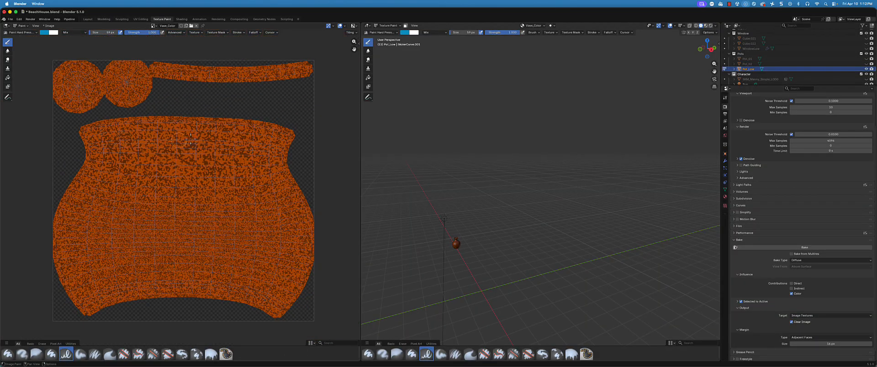
# Turn off the UV overlay on the Vase_Color image and inspect the baked texture up close.
pyautogui.click(333, 26)
pyautogui.click(345, 26)
pyautogui.click(345, 27)
pyautogui.click(340, 27)
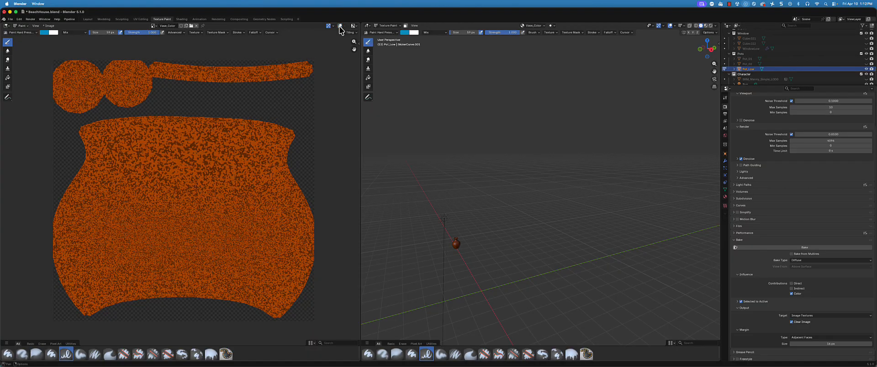
pyautogui.click(339, 27)
pyautogui.click(340, 27)
pyautogui.click(340, 27)
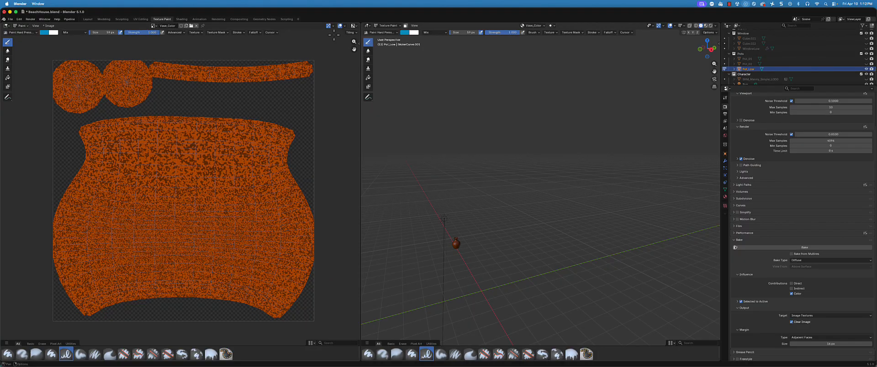
pyautogui.scroll(3, 136, 224)
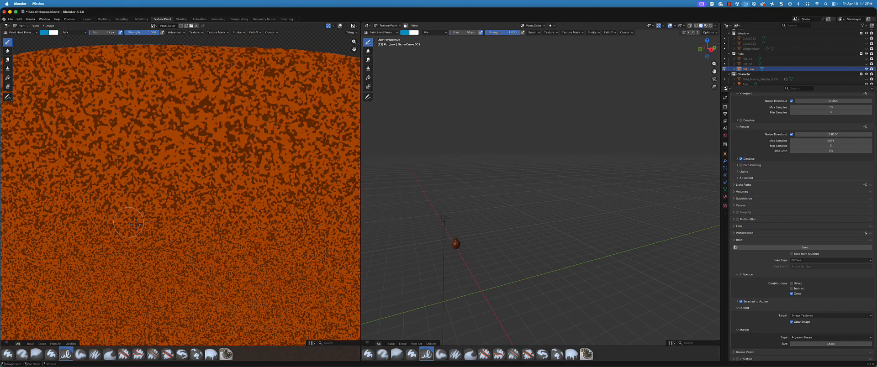
pyautogui.press('Home')
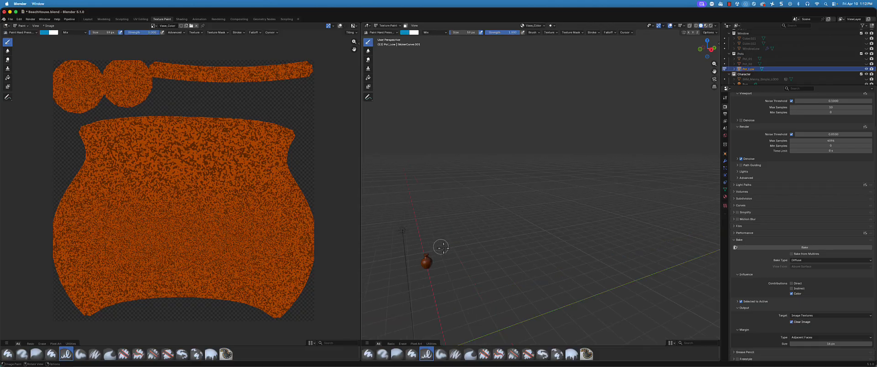
pyautogui.moveTo(441, 247); pyautogui.dragTo(528, 127, button='middle')
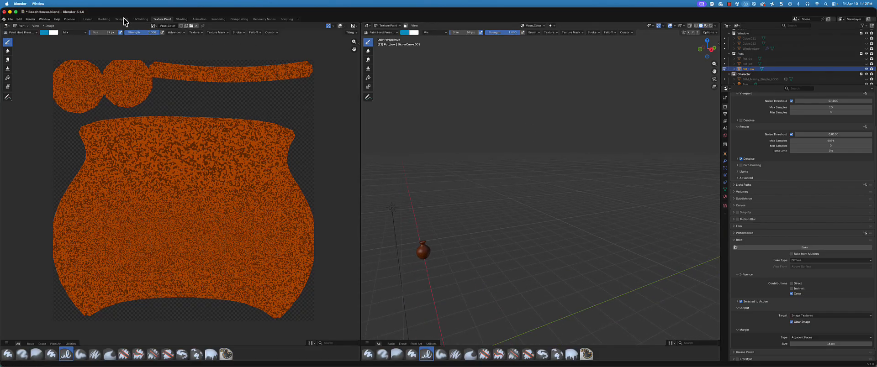
# Return to the Layout workspace and inspect the baked Pot_Low vase from another angle.
pyautogui.click(88, 19)
pyautogui.scroll(-3, 238, 165)
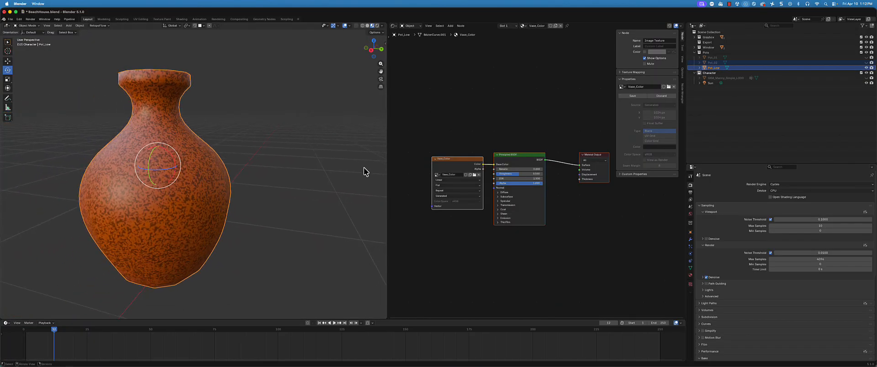
pyautogui.moveTo(211, 167); pyautogui.dragTo(235, 191, button='middle')
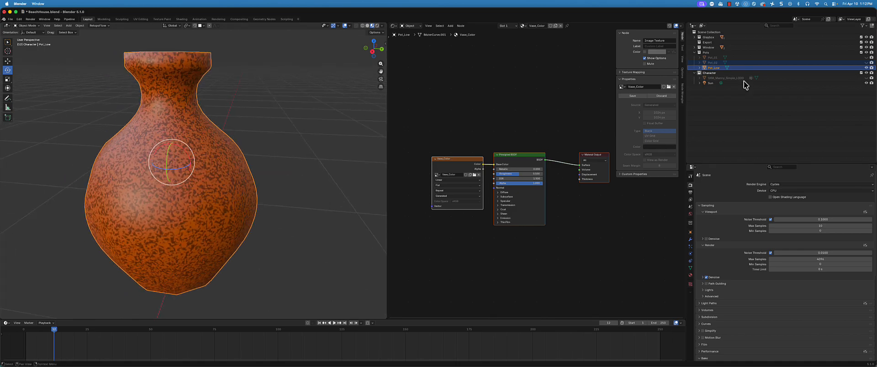
# With only Pot_Low selected, spread out the Vase_Color and Principled BSDF nodes to make room for another texture.
pyautogui.scroll(1, 548, 179)
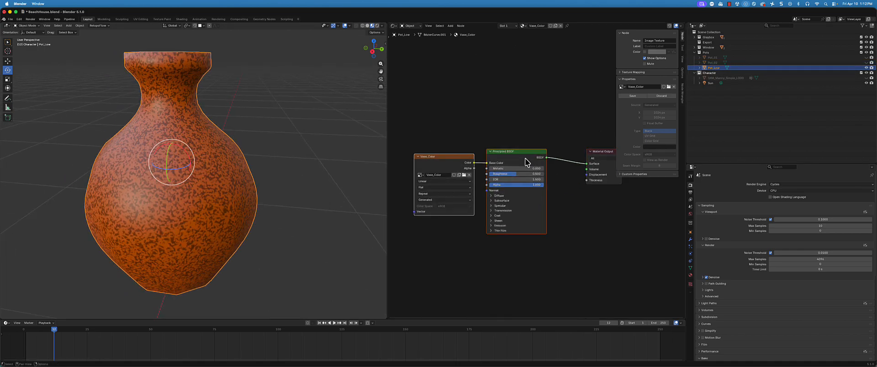
pyautogui.moveTo(528, 162); pyautogui.dragTo(529, 135)
pyautogui.rightClick(515, 206)
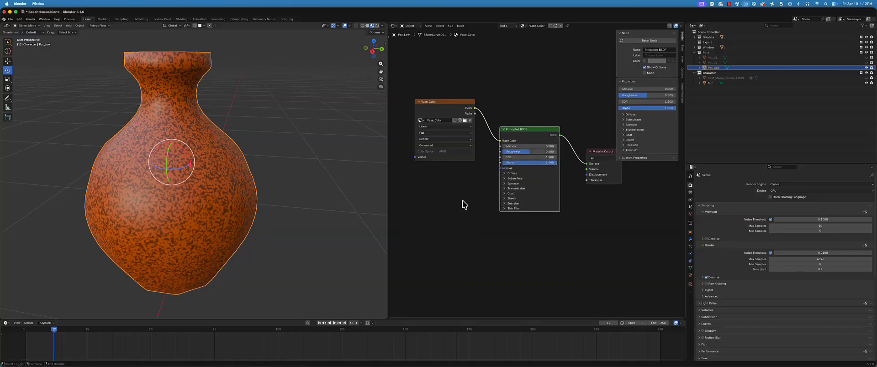
# Search the addable nodes for Image Texture and add it to the Quick Favorites.
pyautogui.hotkey('shift', 'a')
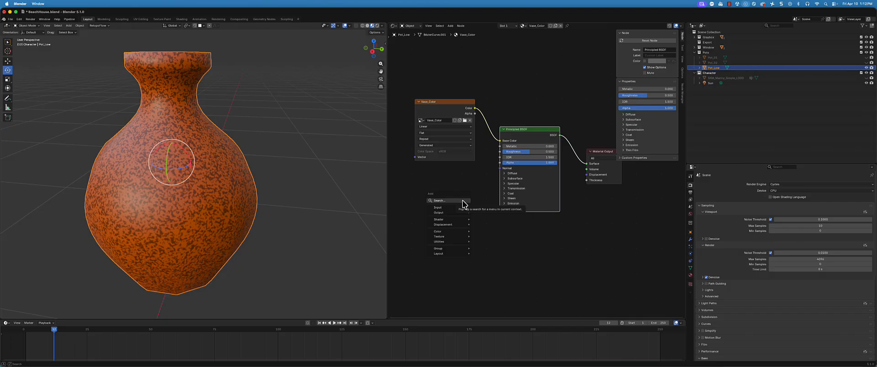
pyautogui.write('tex')
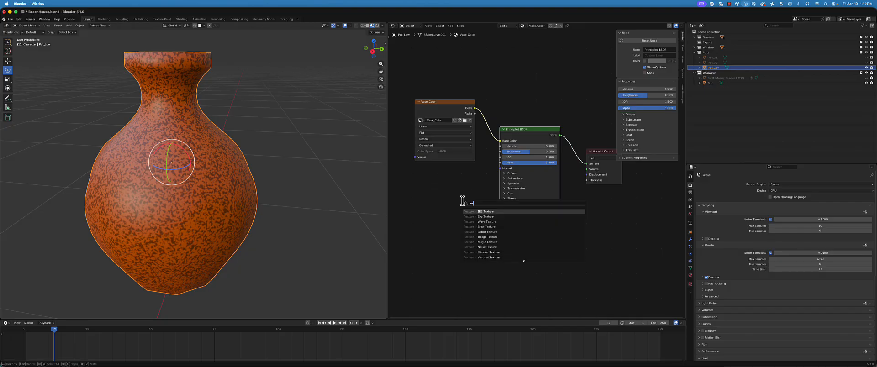
pyautogui.rightClick(487, 237)
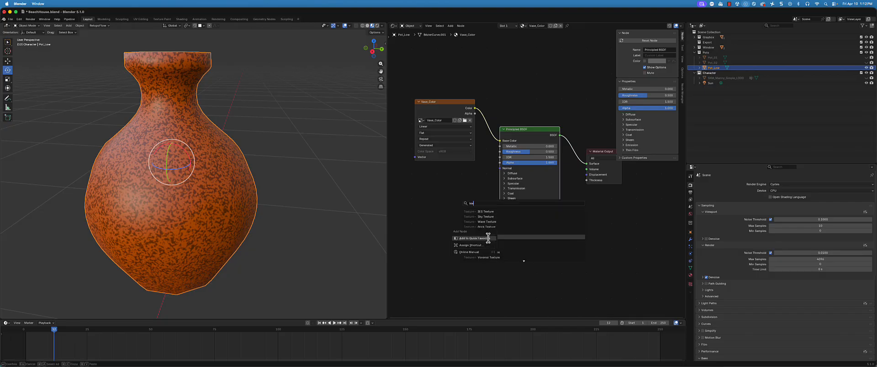
pyautogui.press('Escape')
pyautogui.press('Escape')
# Add an Image Texture node below Vase_Color and connect its Color output to the Principled BSDF's Normal input.
pyautogui.press('q')
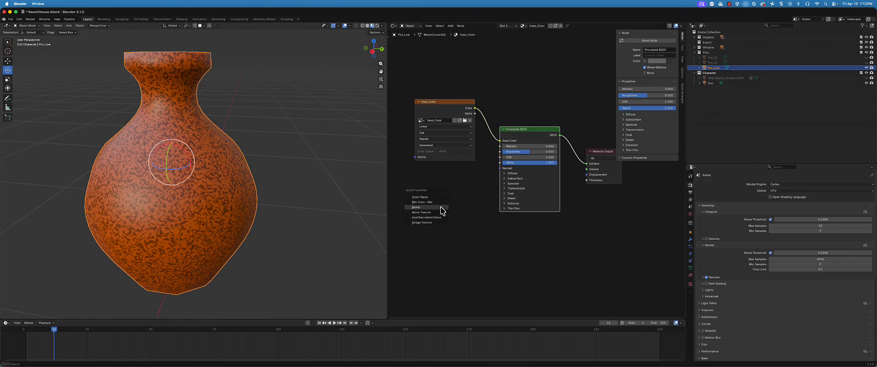
pyautogui.click(428, 222)
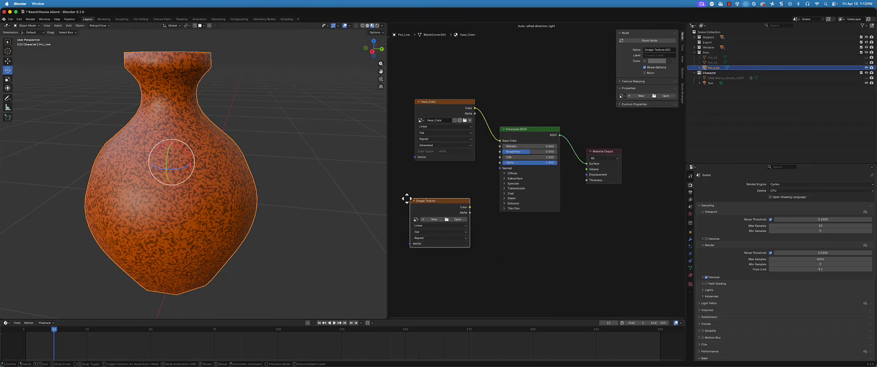
pyautogui.click(405, 196)
pyautogui.moveTo(466, 206); pyautogui.dragTo(500, 168)
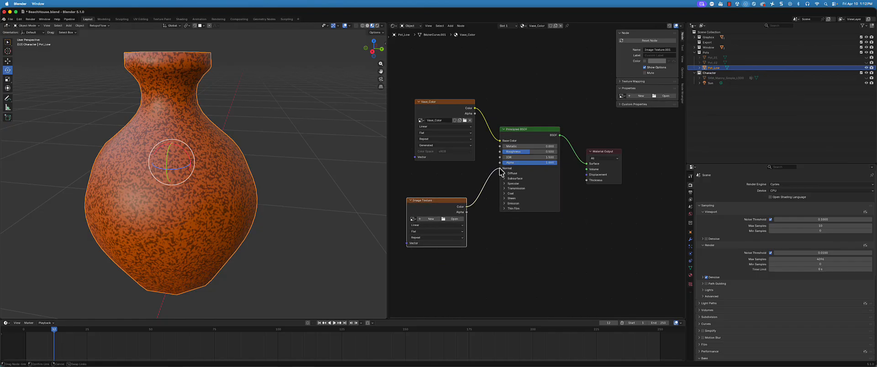
# Create a new 1024 px image named VaseNormal in the Image Texture node feeding the Principled BSDF's Normal input.
pyautogui.click(430, 219)
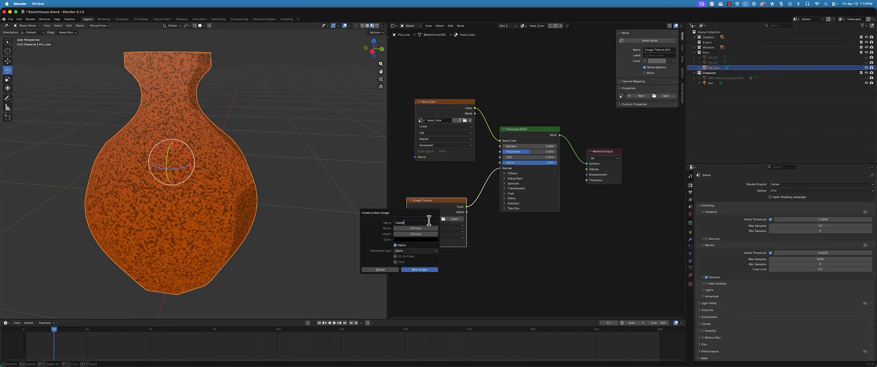
pyautogui.write('VaseNOrmal')
pyautogui.press('Return')
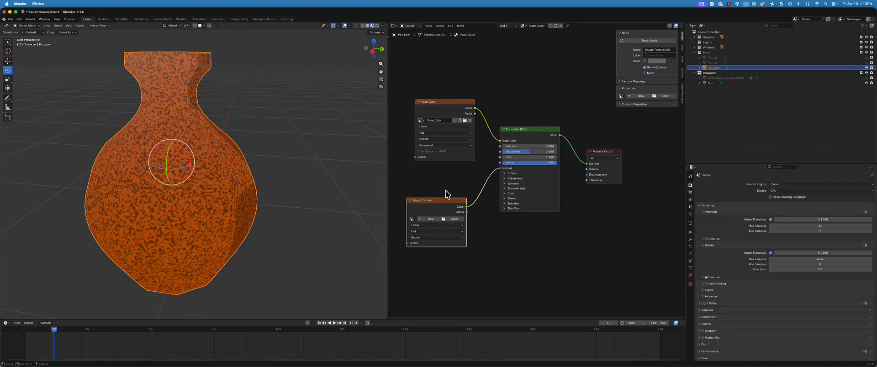
pyautogui.click(431, 219)
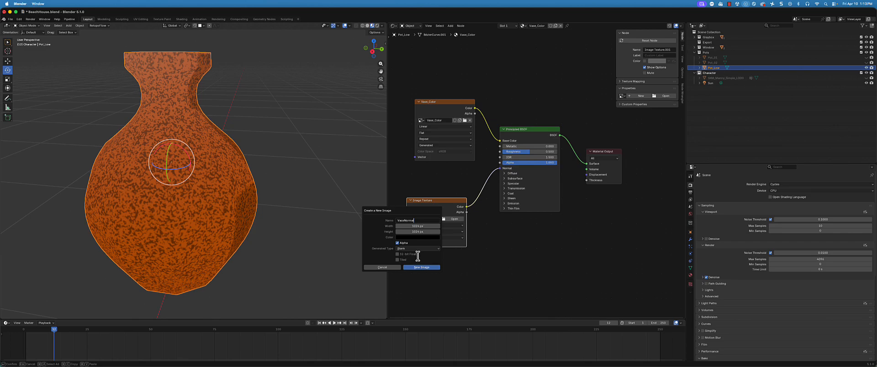
pyautogui.click(424, 267)
pyautogui.keyDown('shift'); pyautogui.moveTo(283, 121); pyautogui.dragTo(335, 171, button='middle'); pyautogui.keyUp('shift')
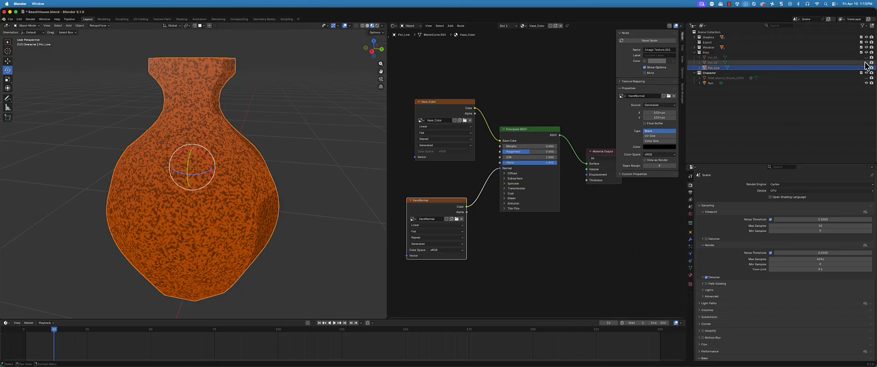
# Unhide and activate Pot_02, and set the bake type to Normal.
pyautogui.click(691, 63)
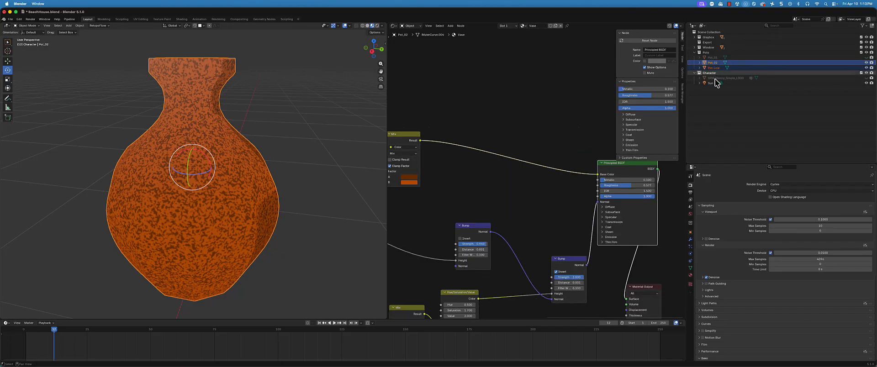
pyautogui.scroll(-5, 751, 270)
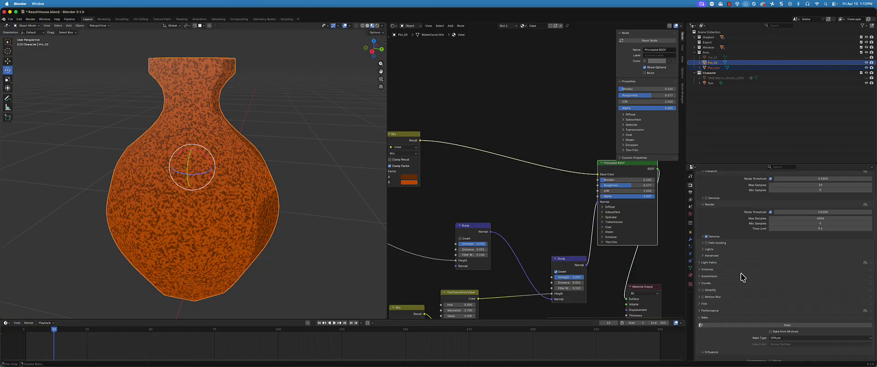
pyautogui.scroll(-4, 761, 311)
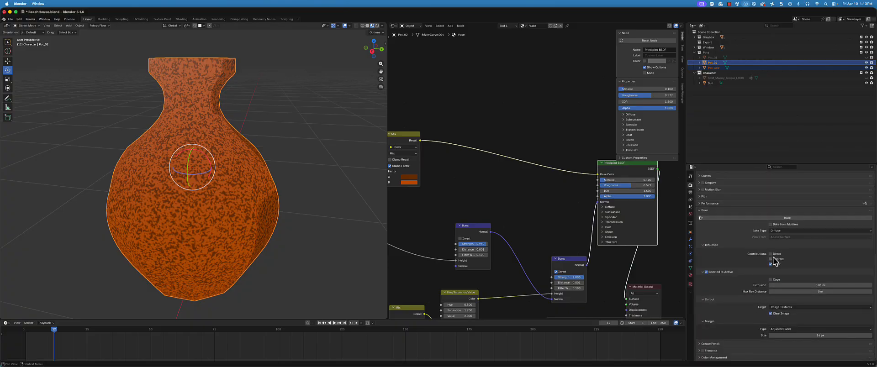
pyautogui.click(786, 231)
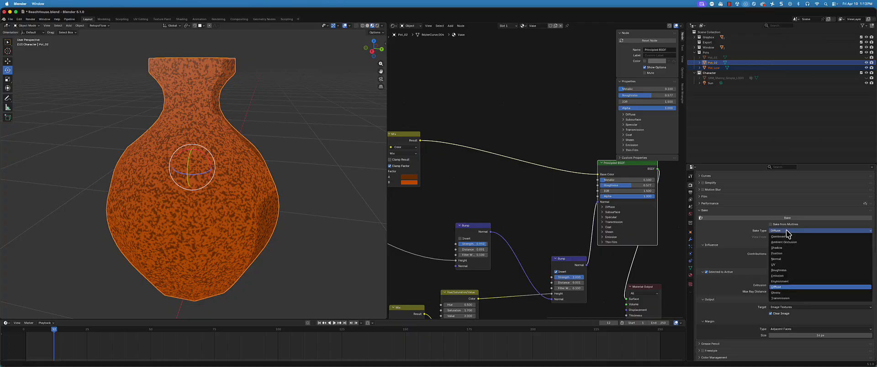
pyautogui.click(787, 259)
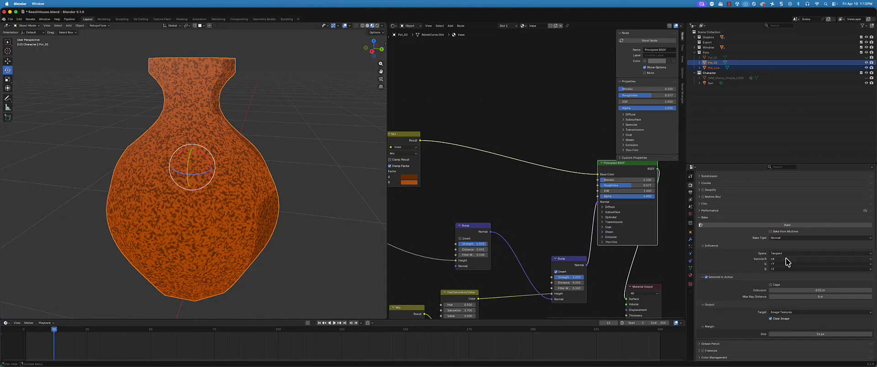
# Try to bake the normals with Pot_02 as the active object.
pyautogui.click(783, 226)
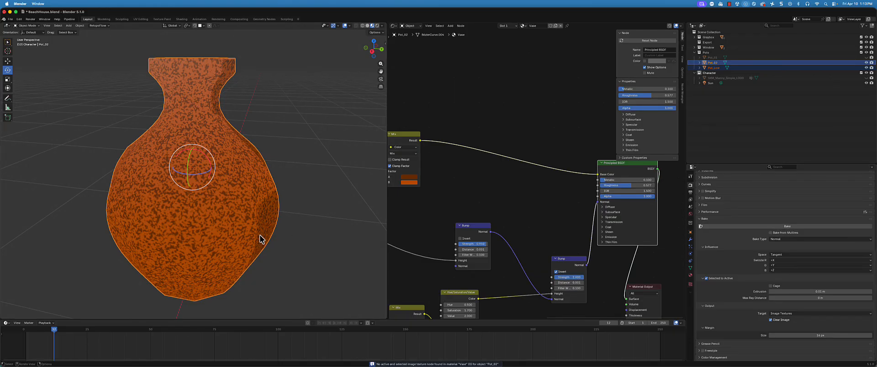
pyautogui.click(716, 64)
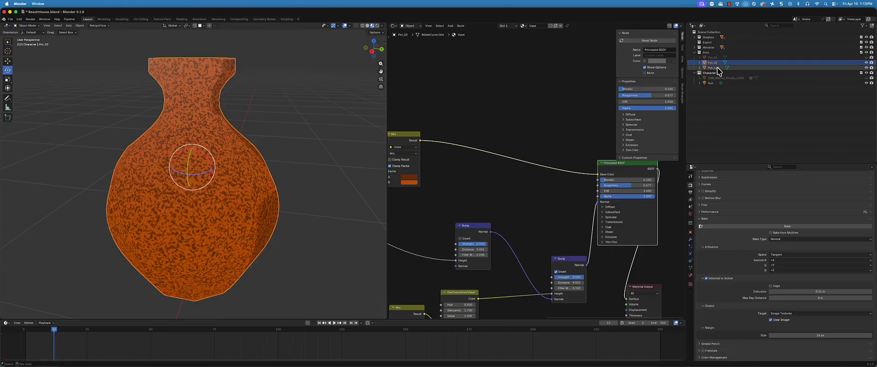
pyautogui.moveTo(463, 191); pyautogui.dragTo(520, 153, button='middle')
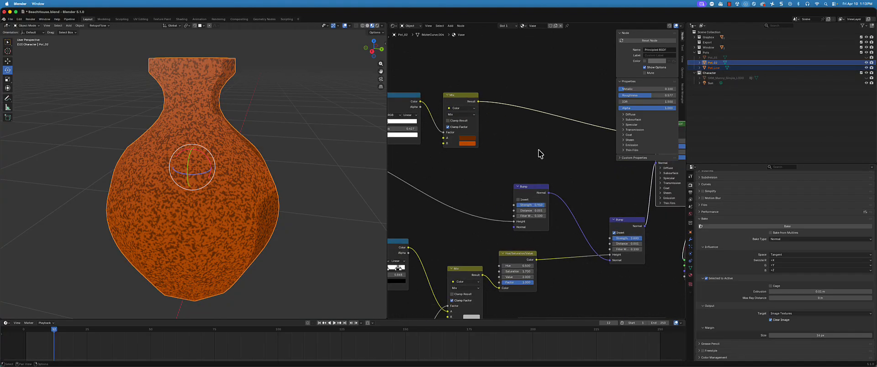
pyautogui.click(761, 227)
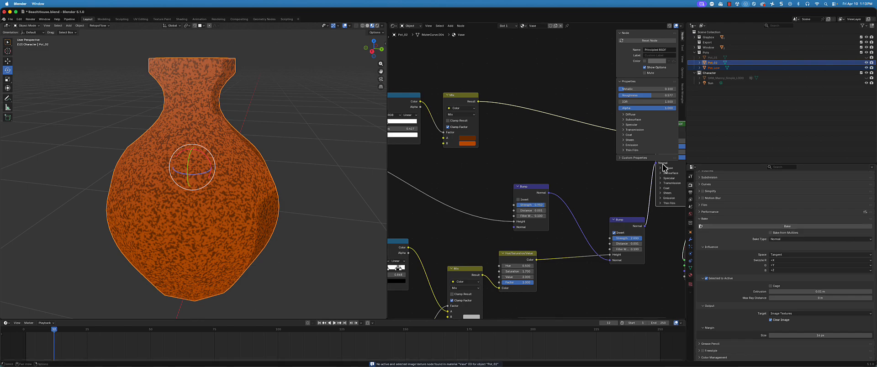
pyautogui.scroll(-1, 583, 137)
pyautogui.moveTo(565, 141); pyautogui.dragTo(481, 161, button='middle')
pyautogui.scroll(-3, 481, 161)
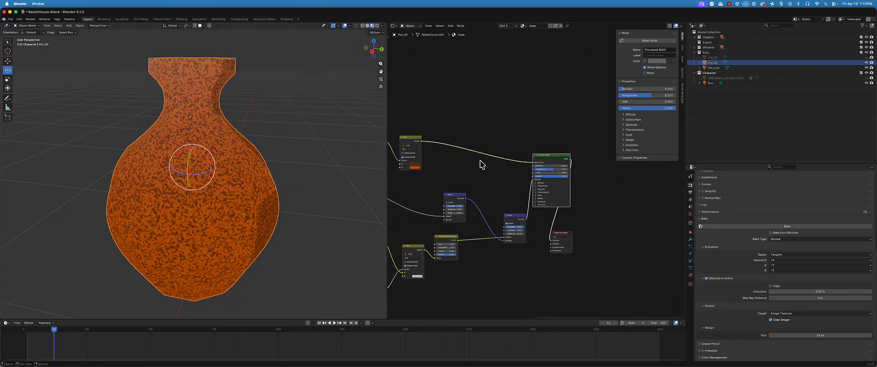
# Select Pot_02 and add Pot_Low as the active object, and bake the normals into VaseNormal.
pyautogui.keyDown('ctrl'); pyautogui.click(713, 67); pyautogui.keyUp('ctrl')
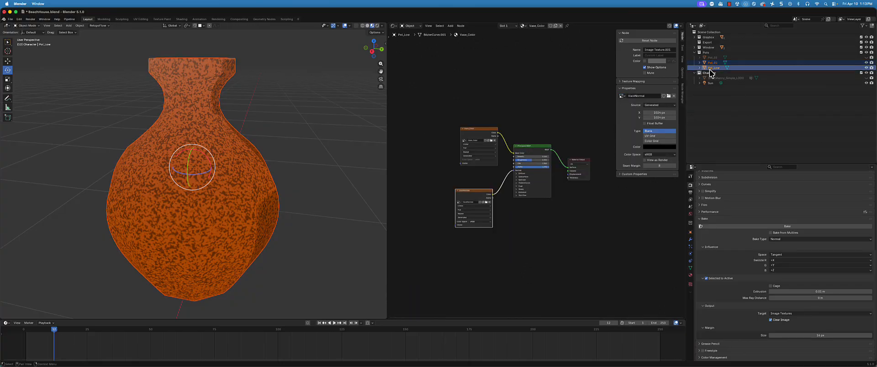
pyautogui.click(718, 63)
pyautogui.keyDown('ctrl'); pyautogui.click(716, 69); pyautogui.keyUp('ctrl')
pyautogui.click(787, 227)
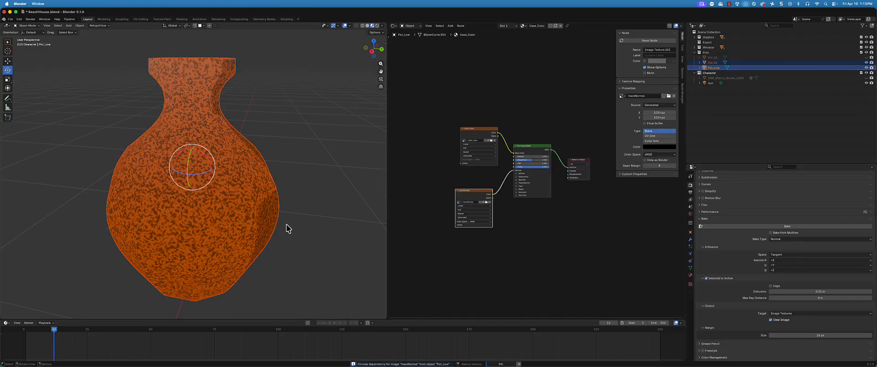
pyautogui.moveTo(286, 228); pyautogui.dragTo(312, 212, button='middle')
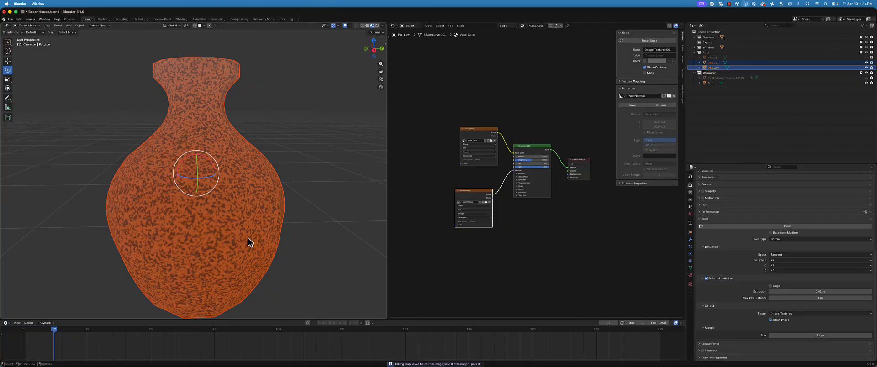
# Hide Pot_02 and select only Pot_Low.
pyautogui.moveTo(190, 274); pyautogui.dragTo(185, 245, button='middle')
pyautogui.keyDown('shift'); pyautogui.moveTo(210, 198); pyautogui.dragTo(247, 216, button='middle'); pyautogui.keyUp('shift')
pyautogui.scroll(2, 247, 216)
pyautogui.keyDown('shift'); pyautogui.moveTo(294, 204); pyautogui.dragTo(288, 169, button='middle'); pyautogui.keyUp('shift')
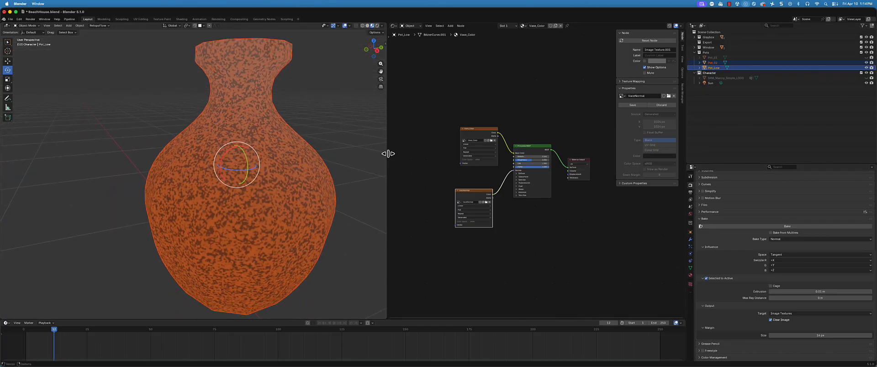
pyautogui.click(865, 64)
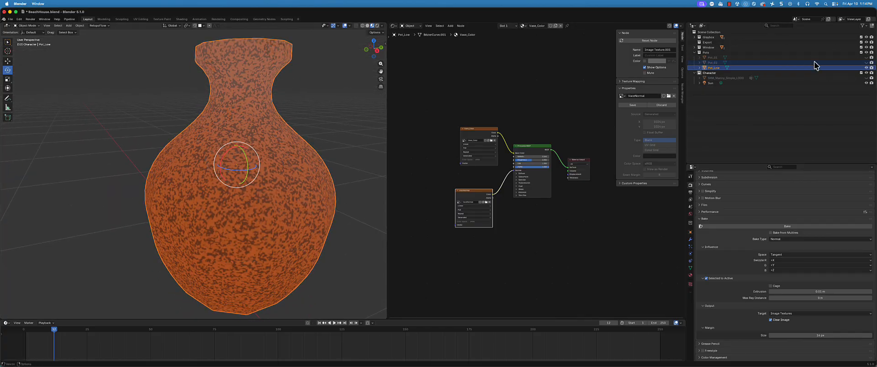
pyautogui.click(754, 69)
# Switch the viewport to Rendered shading and examine the baked Pot_Low vase.
pyautogui.moveTo(120, 184); pyautogui.dragTo(147, 182, button='middle')
pyautogui.scroll(1, 147, 183)
pyautogui.keyDown('shift'); pyautogui.moveTo(198, 202); pyautogui.dragTo(191, 185, button='middle'); pyautogui.keyUp('shift')
pyautogui.scroll(-2, 237, 200)
pyautogui.press('z')
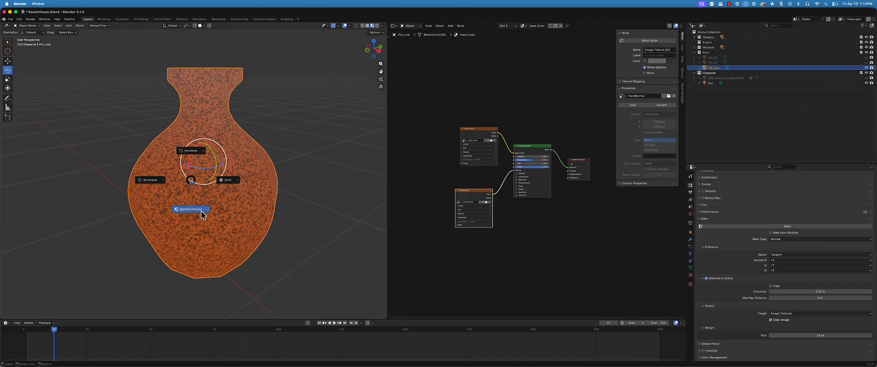
pyautogui.click(195, 154)
pyautogui.scroll(-2, 196, 163)
pyautogui.moveTo(168, 168)
pyautogui.mouseDown(button='middle')
pyautogui.moveTo(184, 161)
pyautogui.moveTo(197, 170)
pyautogui.moveTo(215, 157)
pyautogui.moveTo(240, 168)
pyautogui.mouseUp(button='middle')
# Apply Shade Smooth to Pot_Low, check its rendered surface, and return the viewport to Material Preview shading.
pyautogui.rightClick(242, 169)
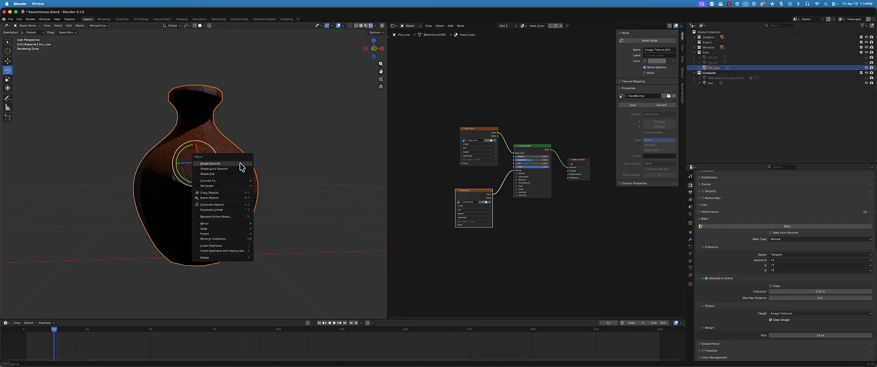
pyautogui.click(241, 167)
pyautogui.scroll(6, 229, 175)
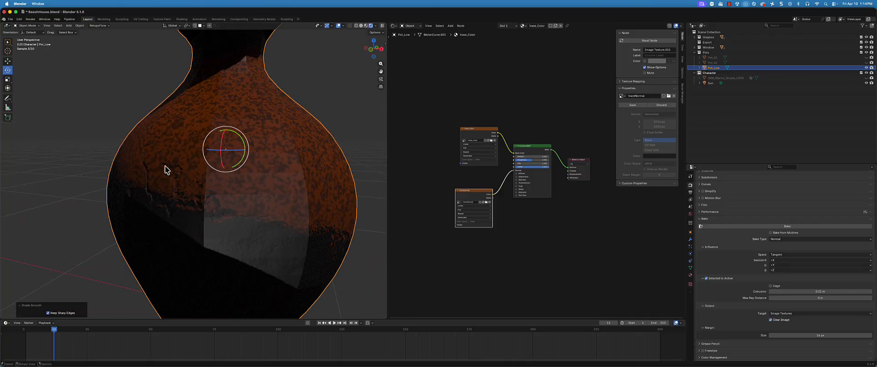
pyautogui.scroll(-6, 181, 189)
pyautogui.moveTo(243, 172)
pyautogui.mouseDown(button='middle')
pyautogui.moveTo(243, 200)
pyautogui.moveTo(258, 174)
pyautogui.mouseUp(button='middle')
pyautogui.scroll(2, 224, 139)
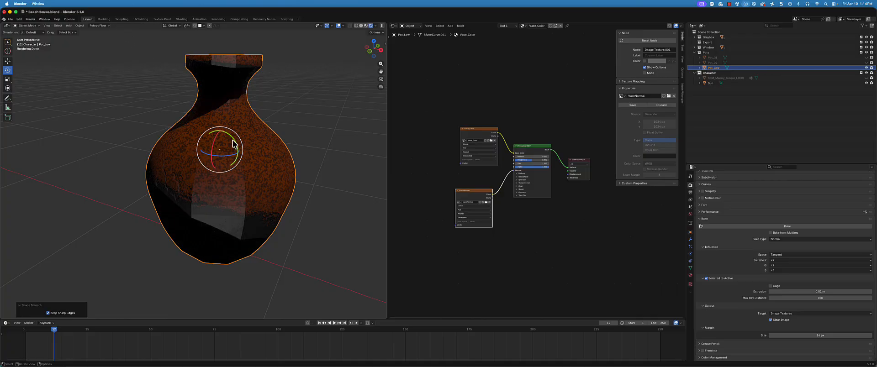
pyautogui.press('z')
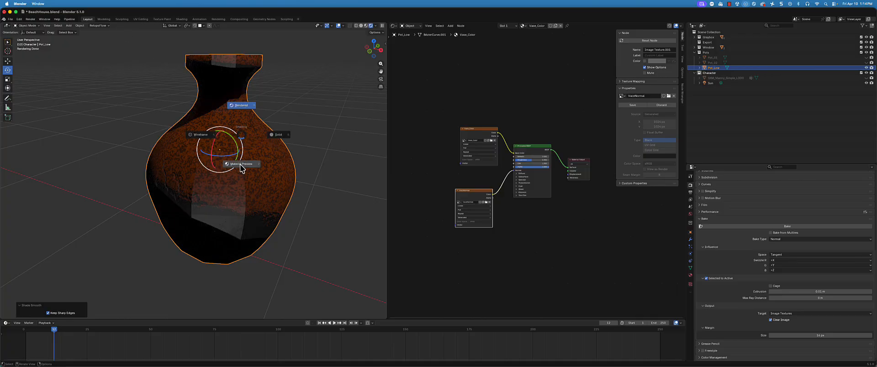
pyautogui.click(240, 167)
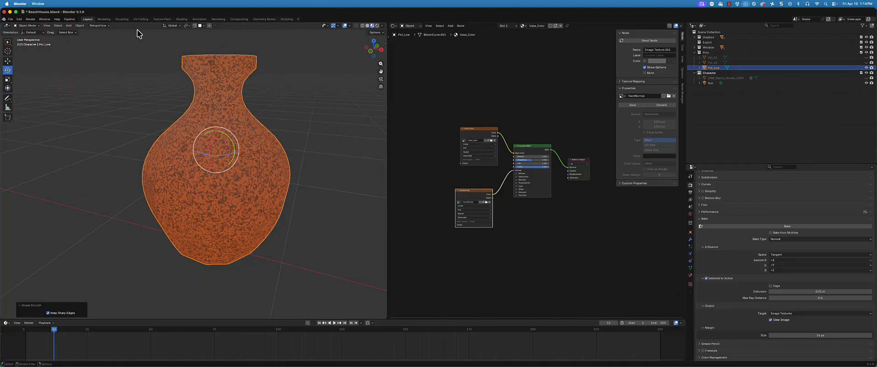
# Open the Texture Paint workspace and frame the vase to examine the baked VaseNormal map.
pyautogui.click(162, 19)
pyautogui.scroll(3, 457, 254)
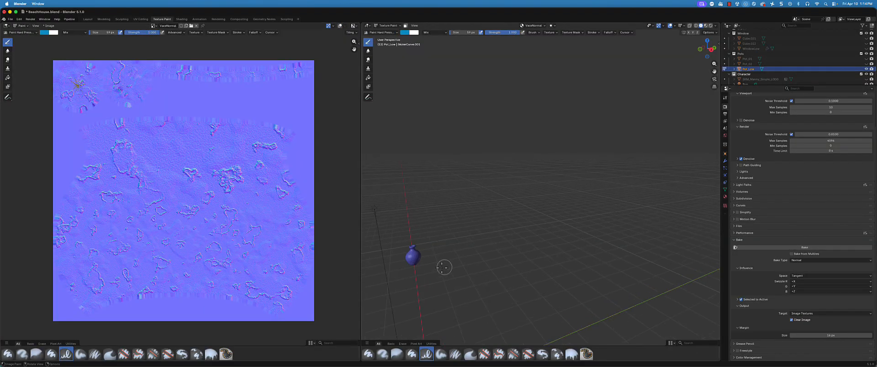
pyautogui.keyDown('shift'); pyautogui.moveTo(419, 270); pyautogui.dragTo(548, 166, button='middle'); pyautogui.keyUp('shift')
pyautogui.press('KP_Decimal')
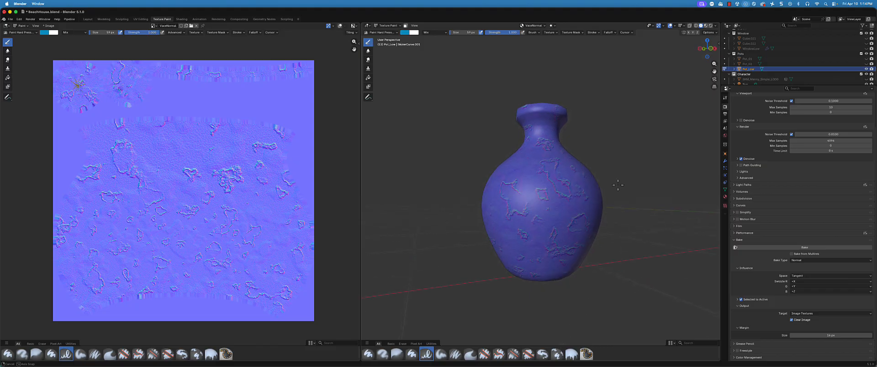
pyautogui.moveTo(619, 185); pyautogui.dragTo(613, 188, button='middle')
pyautogui.scroll(-1, 612, 188)
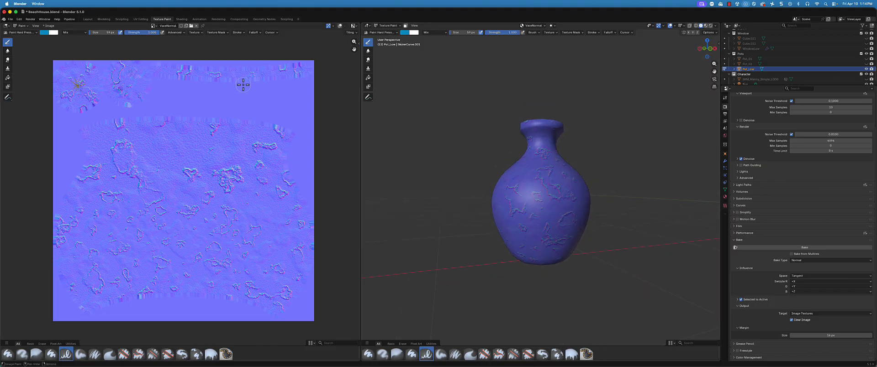
# Display the Vase_Color image in the image editor and look over the vase from other angles.
pyautogui.click(154, 26)
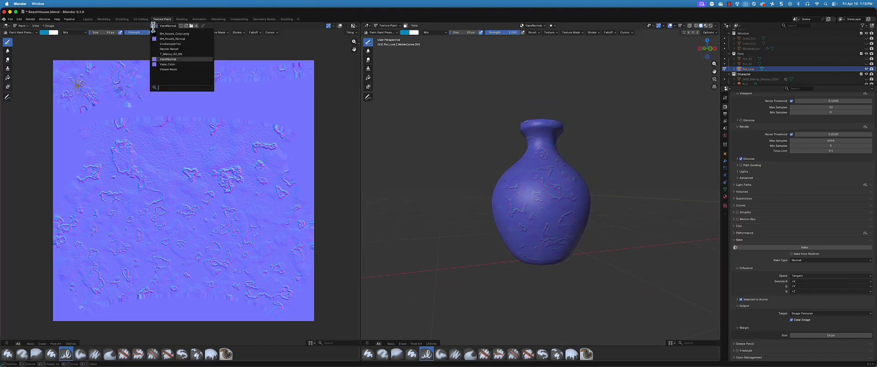
pyautogui.click(175, 65)
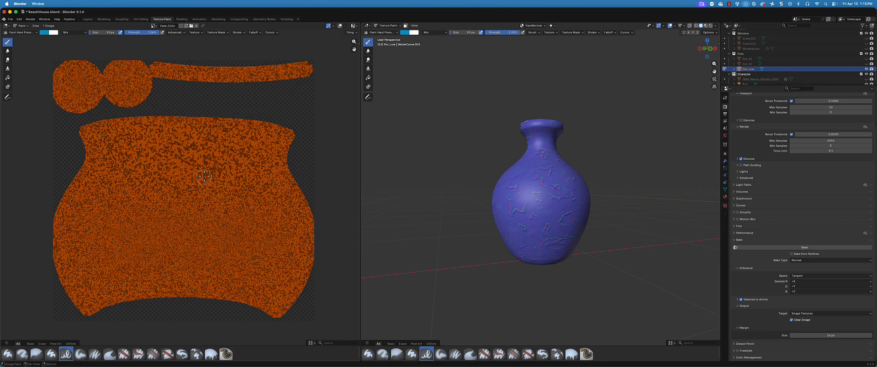
pyautogui.moveTo(490, 199); pyautogui.dragTo(559, 165, button='middle')
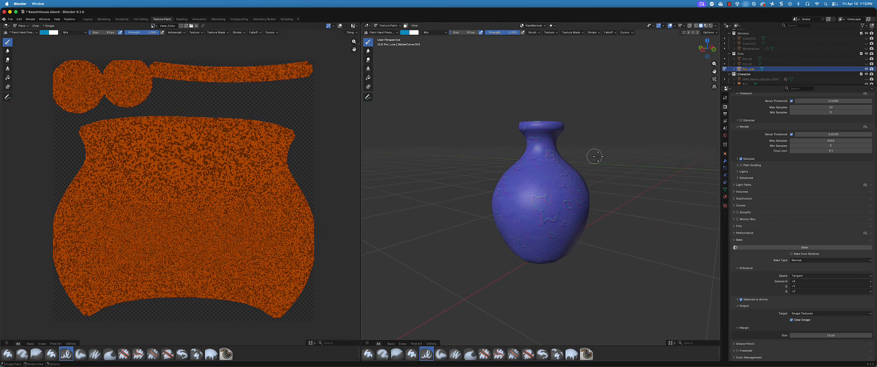
pyautogui.moveTo(607, 154); pyautogui.dragTo(591, 181, button='middle')
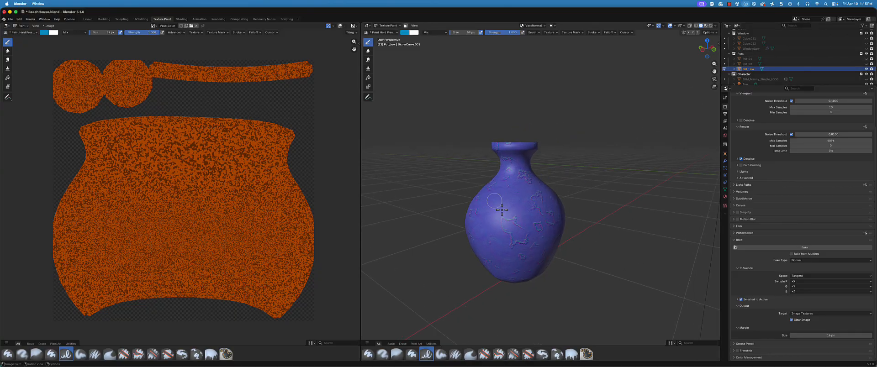
pyautogui.moveTo(525, 167); pyautogui.dragTo(524, 176, button='middle')
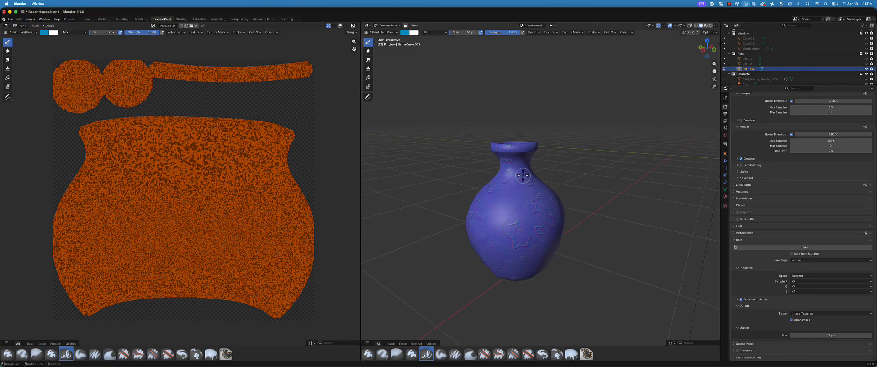
# Make the Vase_Color node active in the Layout workspace, and return to Texture Paint to check the vase.
pyautogui.click(88, 19)
pyautogui.click(484, 129)
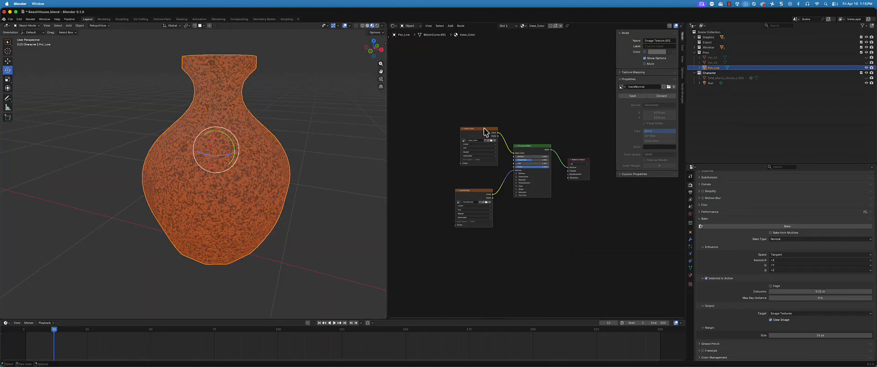
pyautogui.click(163, 19)
pyautogui.moveTo(493, 210); pyautogui.dragTo(515, 173, button='middle')
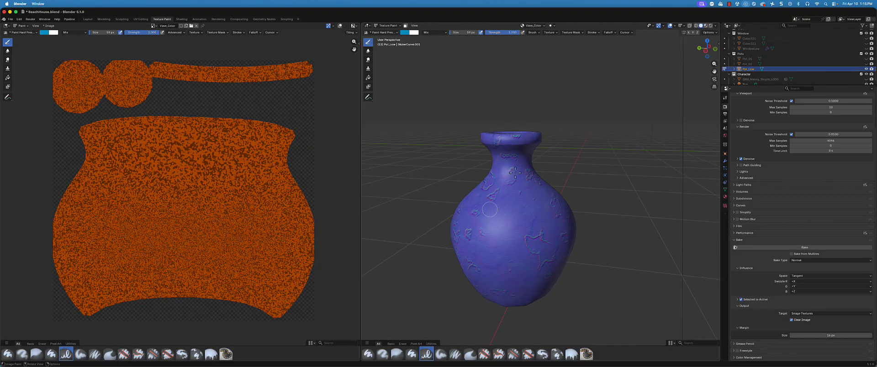
# Switch the active paint texture slot between VaseNormal and Vase_Color, leaving Vase_Color active for painting on Pot_Low.
pyautogui.click(539, 26)
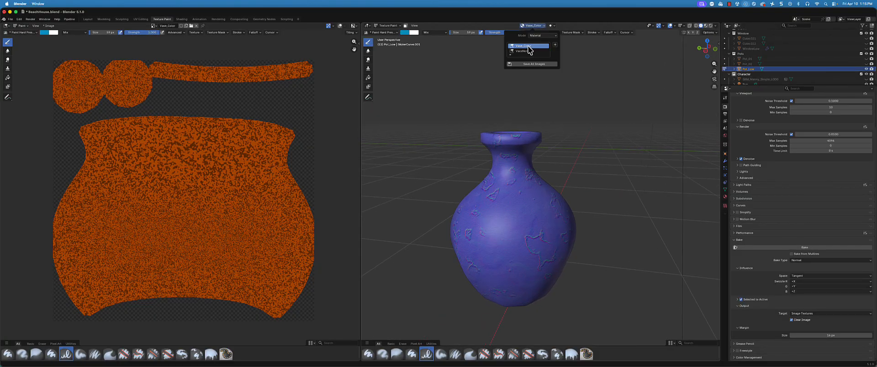
pyautogui.click(527, 46)
pyautogui.click(530, 51)
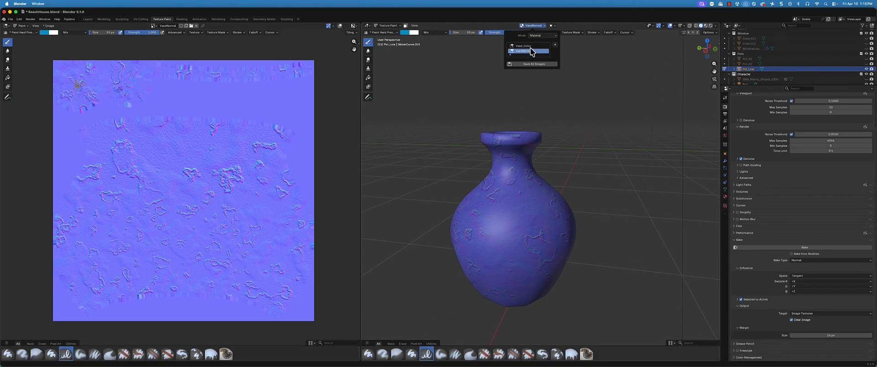
pyautogui.click(525, 46)
pyautogui.moveTo(567, 183); pyautogui.dragTo(556, 209, button='middle')
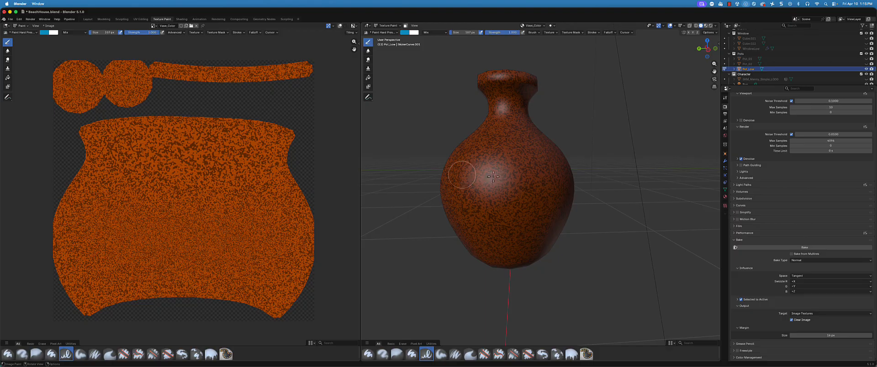
# Adjust the paint brush's size on the vase and lower its strength to about 0.6.
pyautogui.press(']')
pyautogui.press(']')
pyautogui.press(']')
pyautogui.press(']')
pyautogui.press('[')
pyautogui.press('[')
pyautogui.press('[')
pyautogui.moveTo(484, 170); pyautogui.dragTo(533, 137, button='middle')
pyautogui.scroll(3, 505, 167)
pyautogui.scroll(-3, 544, 108)
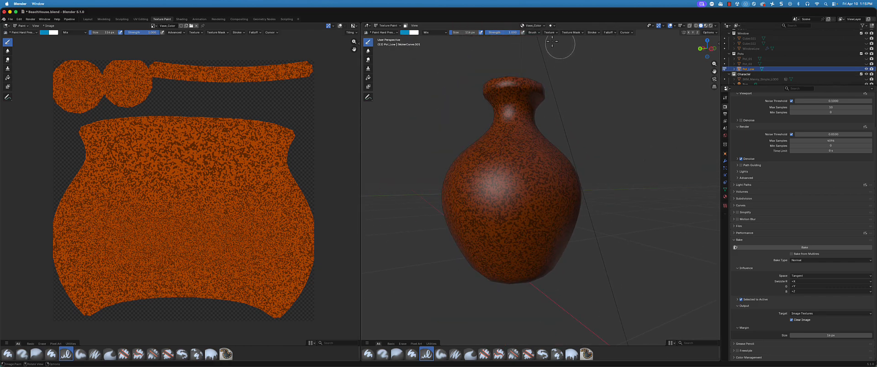
pyautogui.click(537, 33)
pyautogui.moveTo(514, 34); pyautogui.dragTo(502, 34)
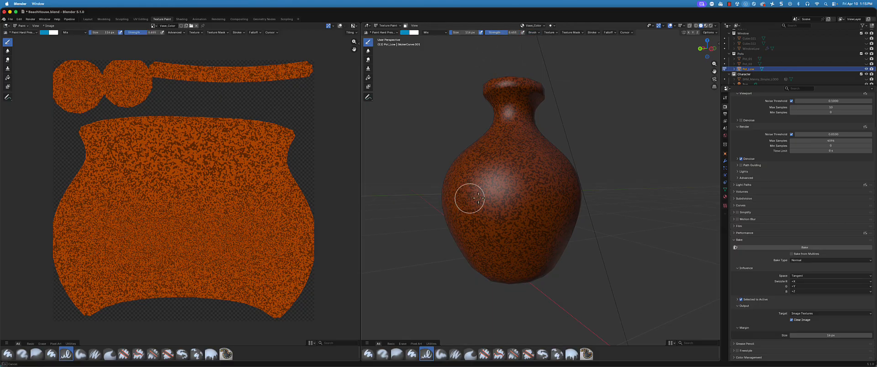
# Try blue brush strokes across the middle of the vase body in the 3D view, and undo the latest ones.
pyautogui.moveTo(529, 202); pyautogui.dragTo(486, 200)
pyautogui.moveTo(485, 201); pyautogui.dragTo(494, 200, button='middle')
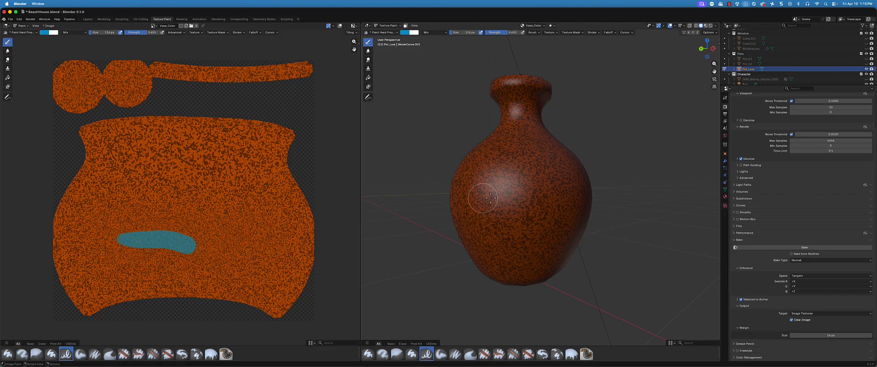
pyautogui.moveTo(491, 199); pyautogui.dragTo(563, 196)
pyautogui.moveTo(590, 193); pyautogui.dragTo(563, 195, button='middle')
pyautogui.scroll(1, 539, 188)
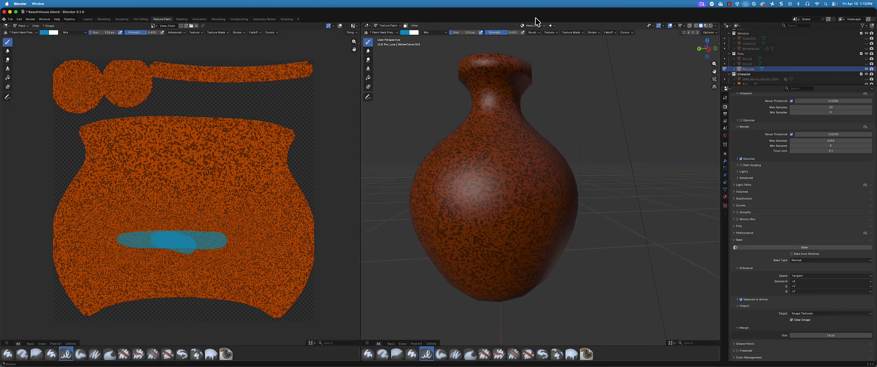
pyautogui.moveTo(81, 231)
pyautogui.mouseDown()
pyautogui.moveTo(190, 220)
pyautogui.moveTo(311, 236)
pyautogui.mouseUp()
pyautogui.hotkey('ctrl', 'z')
pyautogui.hotkey('ctrl', 'z')
pyautogui.hotkey('ctrl', 'z')
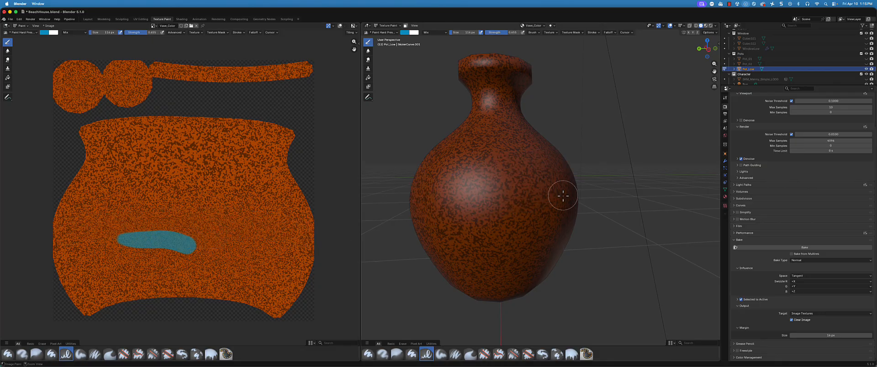
# Paint two short blue test strokes across the vase body from different viewing angles.
pyautogui.moveTo(475, 194); pyautogui.dragTo(543, 188)
pyautogui.scroll(-1, 581, 180)
pyautogui.moveTo(579, 181); pyautogui.dragTo(493, 191, button='middle')
pyautogui.moveTo(467, 193); pyautogui.dragTo(526, 192)
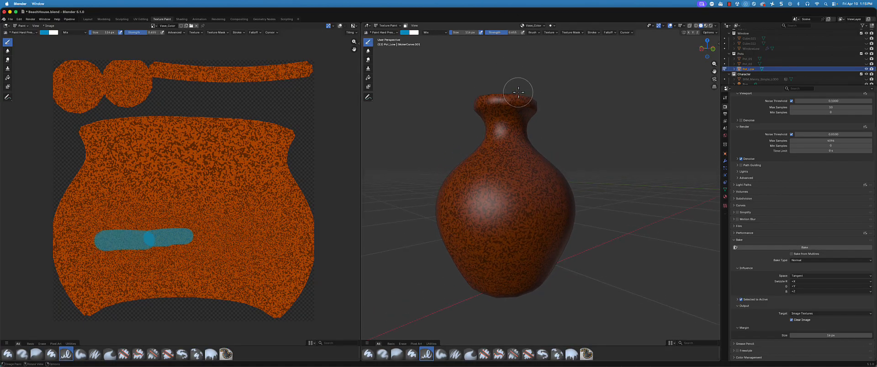
pyautogui.scroll(2, 521, 83)
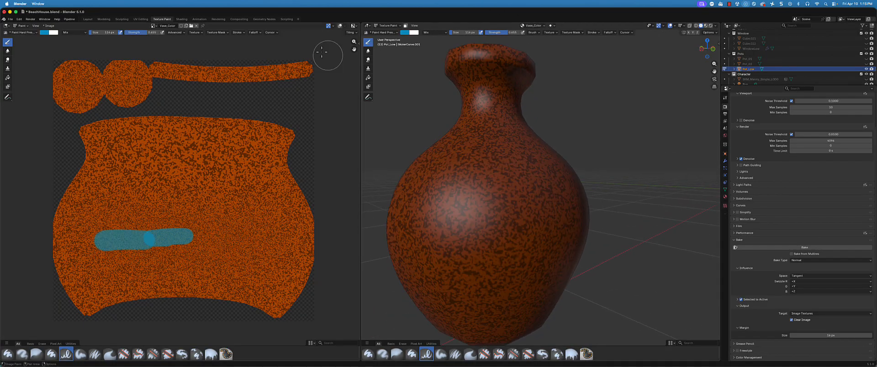
# Display the UV layout overlay on the Vase_Color image in the image editor and reframe the vase.
pyautogui.click(340, 26)
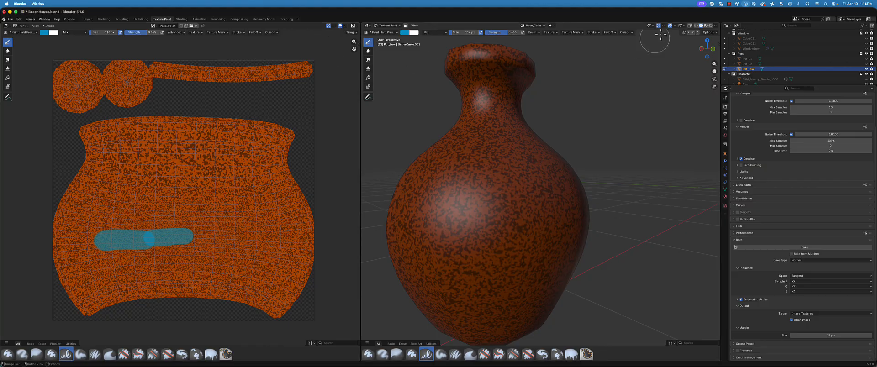
pyautogui.moveTo(530, 104); pyautogui.dragTo(528, 106, button='middle')
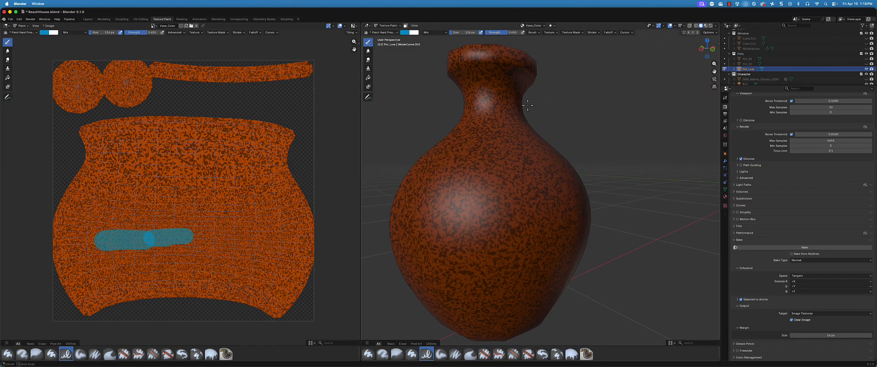
pyautogui.moveTo(493, 244)
pyautogui.mouseDown(button='middle')
pyautogui.moveTo(440, 194)
pyautogui.moveTo(475, 200)
pyautogui.mouseUp(button='middle')
# Paint further blue strokes around the vase body in the 3D view, and undo all the painted strokes.
pyautogui.moveTo(467, 212); pyautogui.dragTo(615, 216)
pyautogui.moveTo(614, 215)
pyautogui.mouseDown(button='middle')
pyautogui.moveTo(528, 200)
pyautogui.moveTo(510, 219)
pyautogui.mouseUp(button='middle')
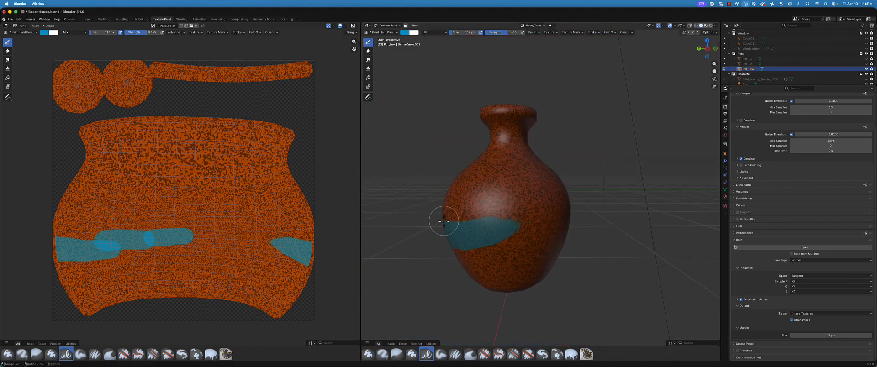
pyautogui.moveTo(444, 221); pyautogui.dragTo(564, 218)
pyautogui.moveTo(564, 218); pyautogui.dragTo(522, 215, button='middle')
pyautogui.press('super+z')
pyautogui.press('super+z')
pyautogui.press('super+z')
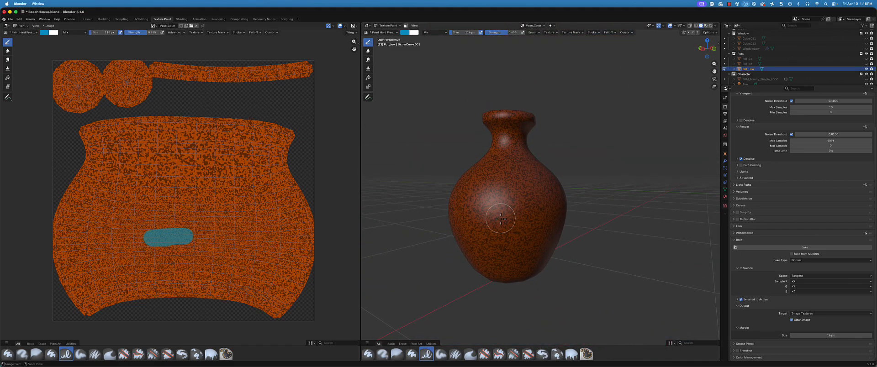
pyautogui.press('super+z')
# Zoom in on the Vase_Color image and increase the UV overlay's edge opacity.
pyautogui.scroll(3, 91, 186)
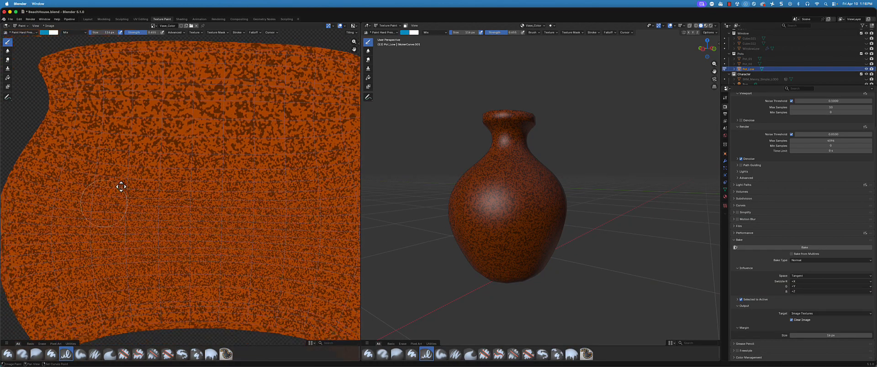
pyautogui.scroll(-3, 91, 186)
pyautogui.scroll(3, 46, 167)
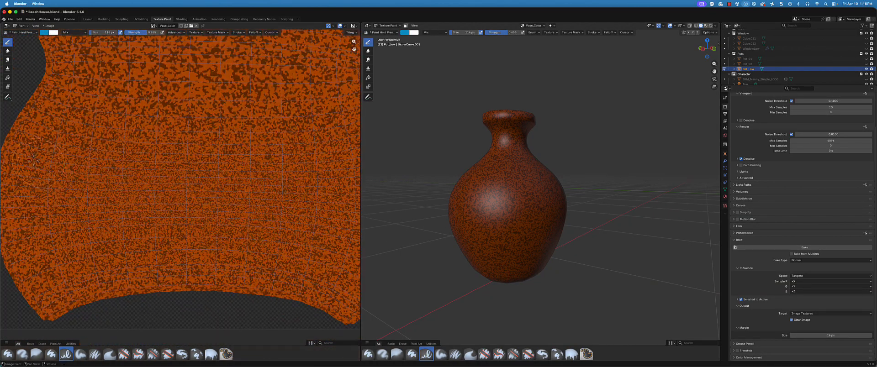
pyautogui.click(344, 27)
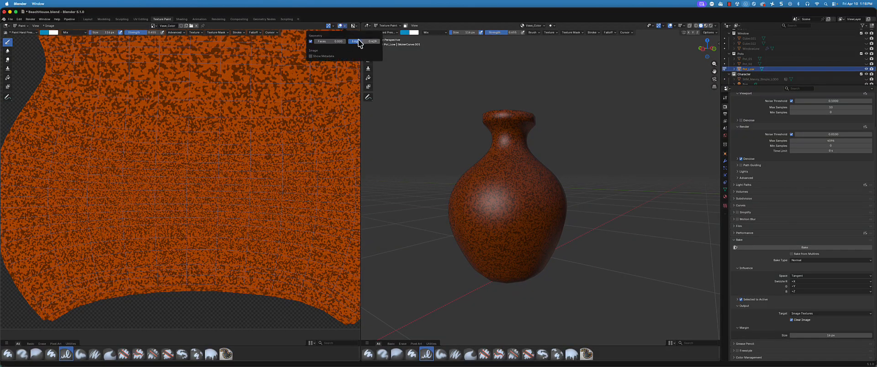
pyautogui.moveTo(358, 40); pyautogui.dragTo(448, 51)
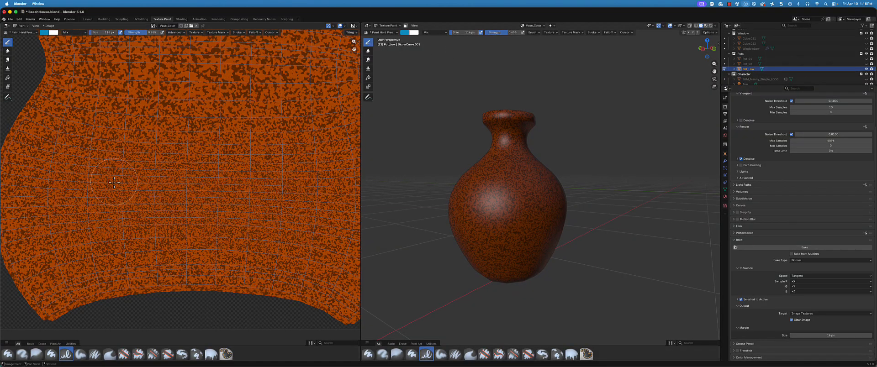
# Paint a solid blue band straight across the vase body's UV island on the Vase_Color image, and inspect it on the model.
pyautogui.scroll(-2, 98, 179)
pyautogui.moveTo(49, 162)
pyautogui.mouseDown()
pyautogui.moveTo(148, 179)
pyautogui.moveTo(343, 172)
pyautogui.moveTo(351, 162)
pyautogui.mouseUp()
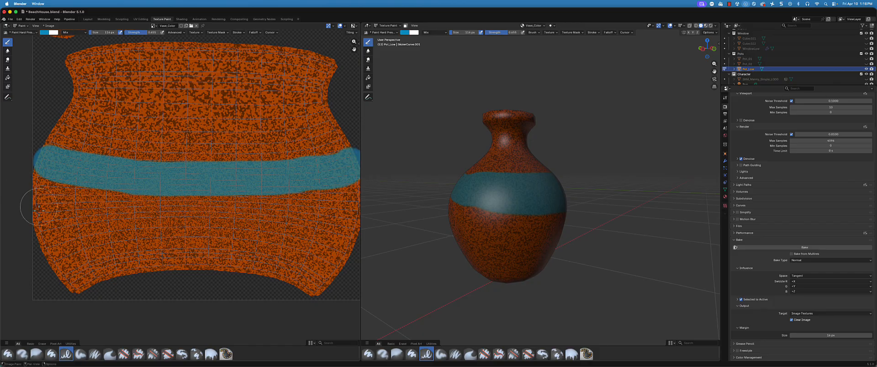
pyautogui.moveTo(38, 211)
pyautogui.mouseDown()
pyautogui.moveTo(112, 197)
pyautogui.moveTo(348, 201)
pyautogui.moveTo(25, 186)
pyautogui.moveTo(155, 198)
pyautogui.mouseUp()
pyautogui.moveTo(66, 173); pyautogui.dragTo(298, 189)
pyautogui.moveTo(186, 197); pyautogui.dragTo(337, 196)
pyautogui.moveTo(281, 184)
pyautogui.mouseDown()
pyautogui.moveTo(321, 178)
pyautogui.moveTo(179, 188)
pyautogui.moveTo(39, 165)
pyautogui.moveTo(68, 177)
pyautogui.mouseUp()
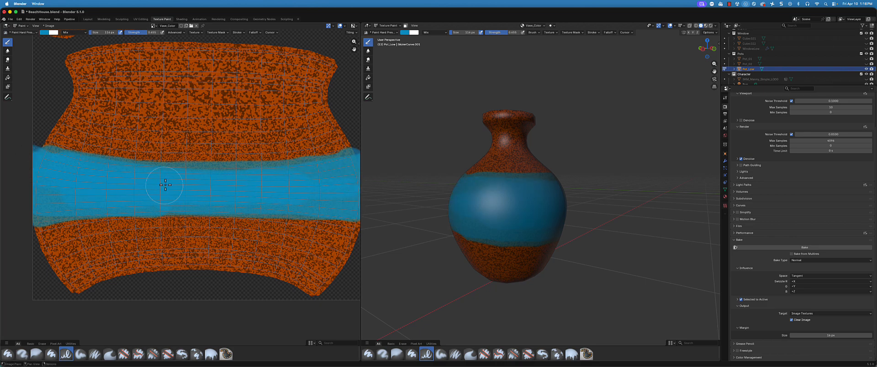
pyautogui.moveTo(230, 168); pyautogui.dragTo(338, 176)
pyautogui.moveTo(284, 177)
pyautogui.mouseDown()
pyautogui.moveTo(35, 192)
pyautogui.moveTo(39, 205)
pyautogui.moveTo(289, 192)
pyautogui.moveTo(386, 208)
pyautogui.mouseUp()
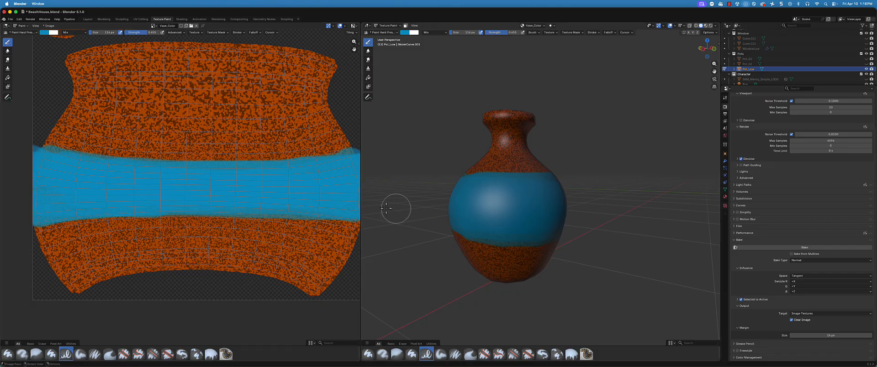
pyautogui.moveTo(493, 205); pyautogui.dragTo(407, 172, button='middle')
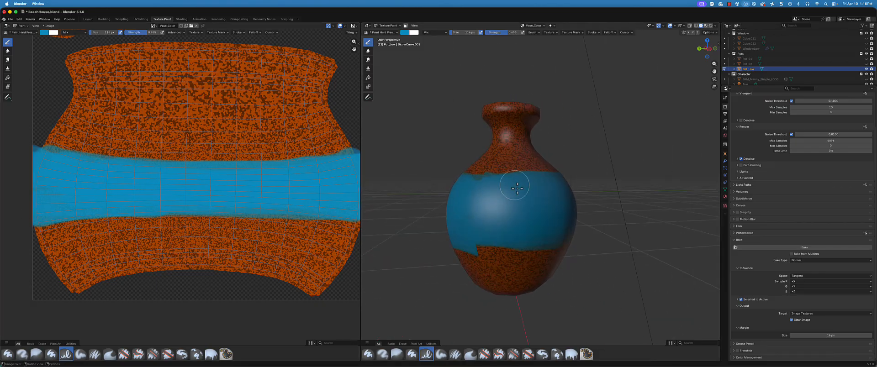
pyautogui.click(8, 79)
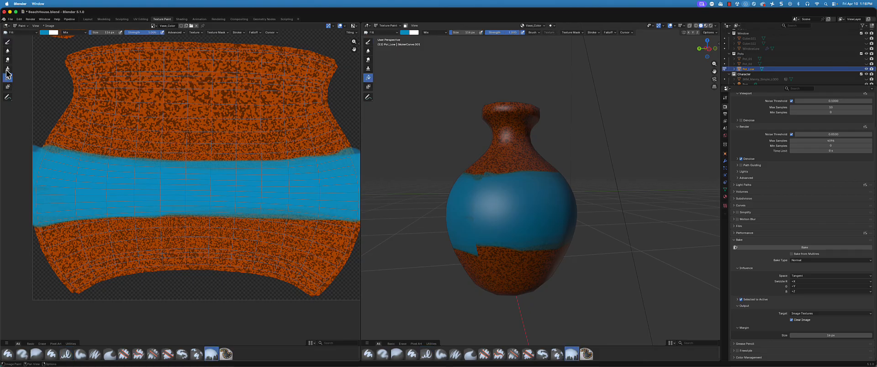
pyautogui.click(7, 43)
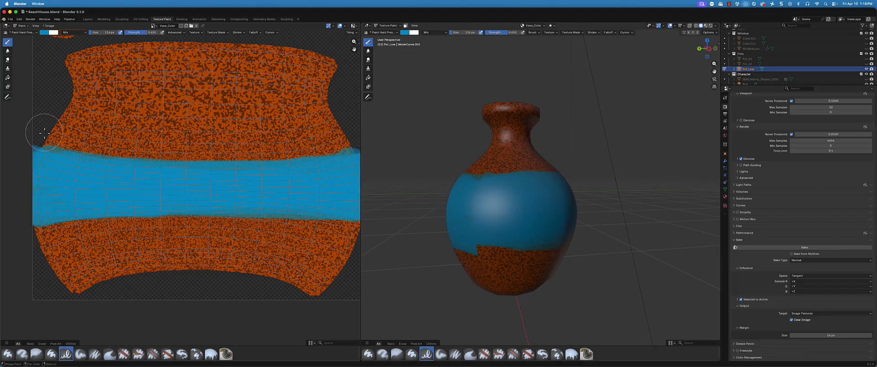
pyautogui.moveTo(108, 132); pyautogui.dragTo(116, 140, button='middle')
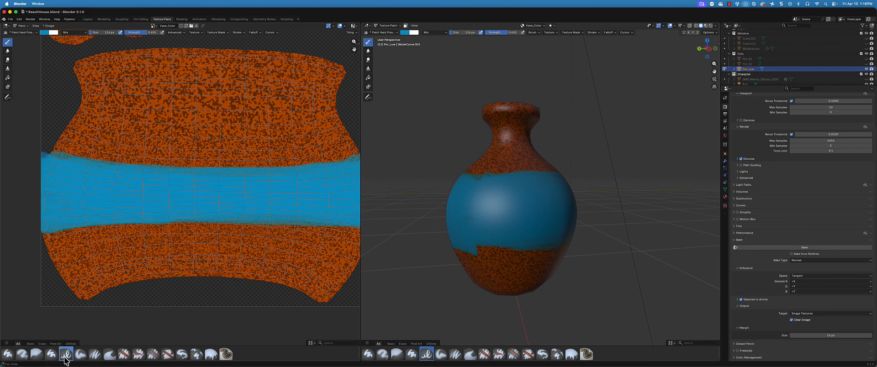
# Select the Erase Hard brush, try an erasing stroke above the blue band, and undo that stroke.
pyautogui.click(42, 344)
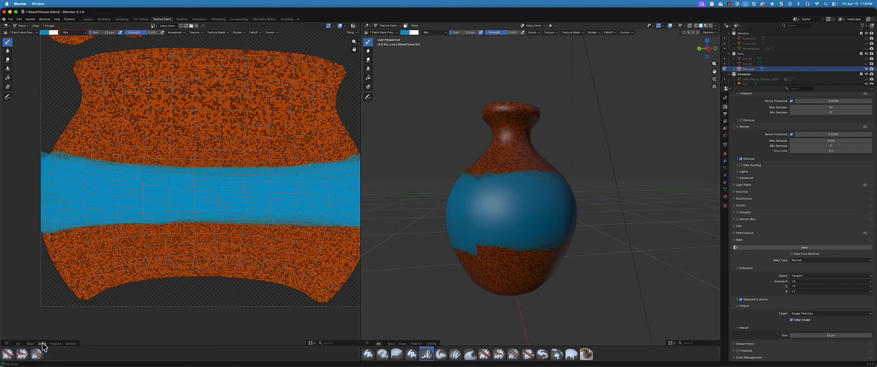
pyautogui.click(14, 350)
pyautogui.moveTo(60, 137); pyautogui.dragTo(109, 155)
pyautogui.hotkey('ctrl', 'z')
pyautogui.moveTo(230, 144); pyautogui.dragTo(197, 148, button='middle')
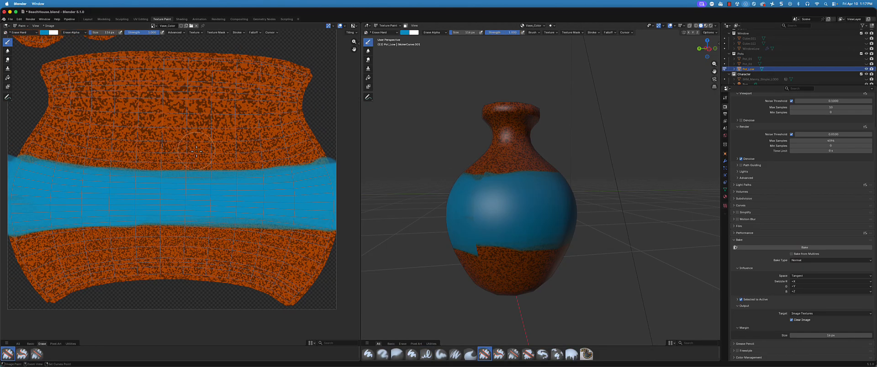
# Undo every blue band stroke on the Vase_Color image, and look over the brush's texture and advanced settings.
pyautogui.hotkey('ctrl', 'z')
pyautogui.hotkey('ctrl', 'z')
pyautogui.hotkey('ctrl', 'z')
pyautogui.hotkey('ctrl', 'z')
pyautogui.hotkey('ctrl', 'z')
pyautogui.hotkey('ctrl', 'z')
pyautogui.hotkey('ctrl', 'z')
pyautogui.hotkey('ctrl', 'z')
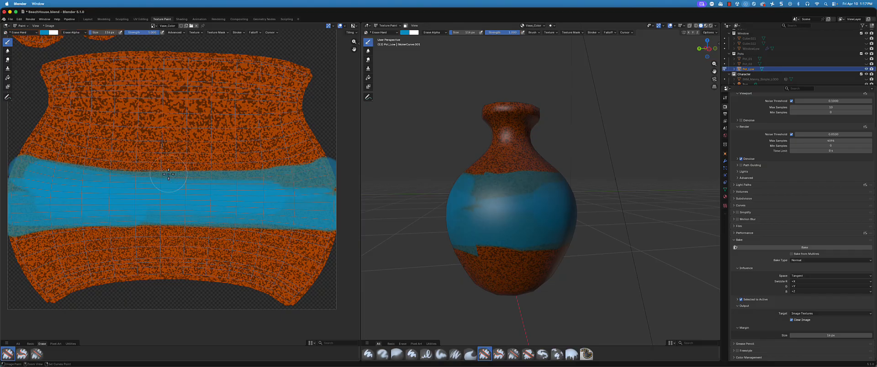
pyautogui.click(200, 34)
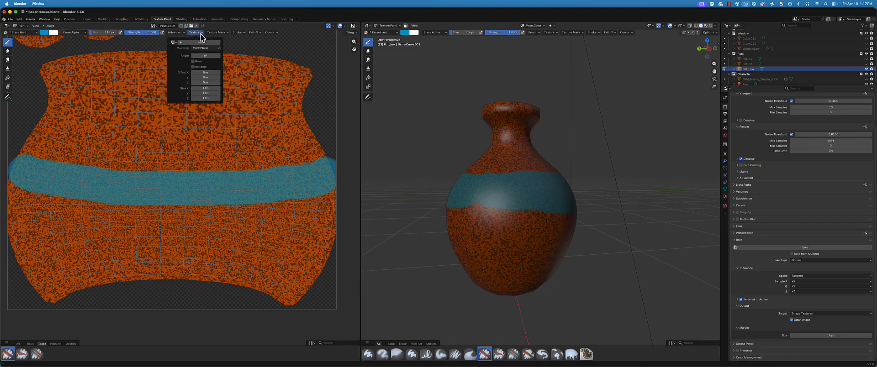
pyautogui.moveTo(215, 34)
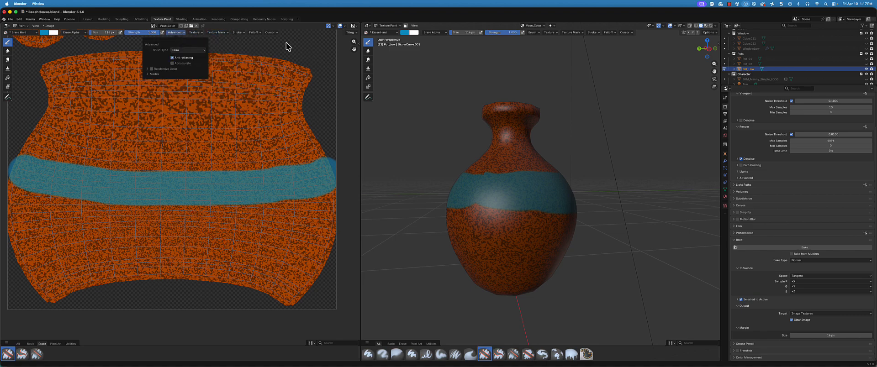
pyautogui.press('super+z')
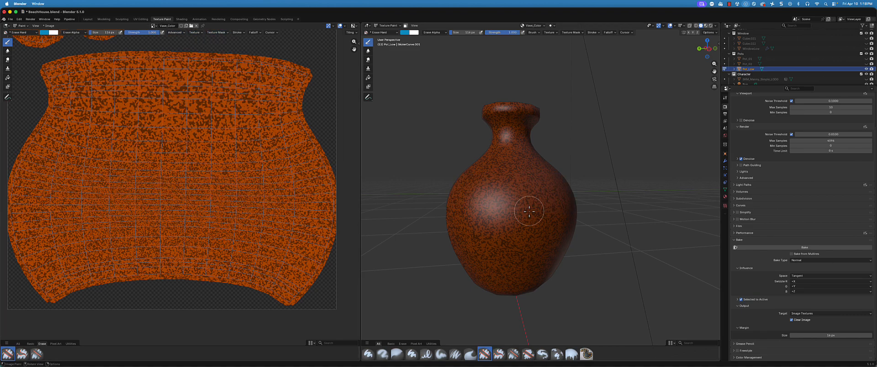
# Set the 3D view to Material Preview shading and browse the Basic and Erase brush sets.
pyautogui.press('z')
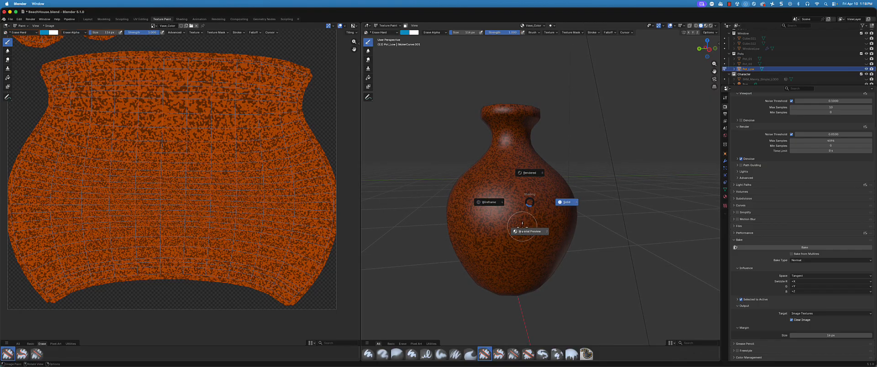
pyautogui.click(523, 228)
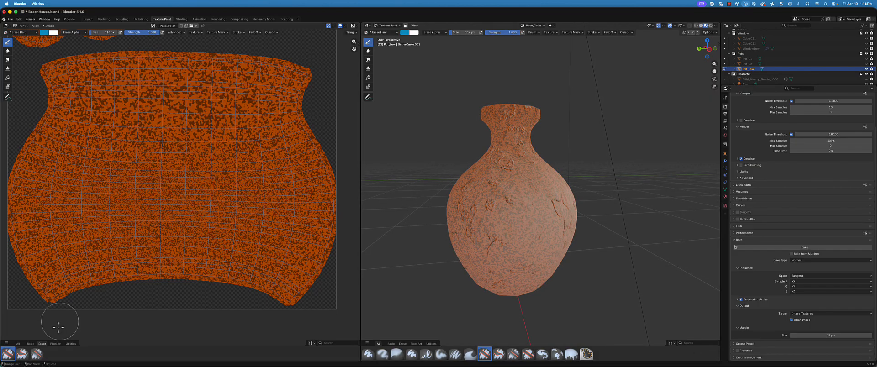
pyautogui.click(29, 344)
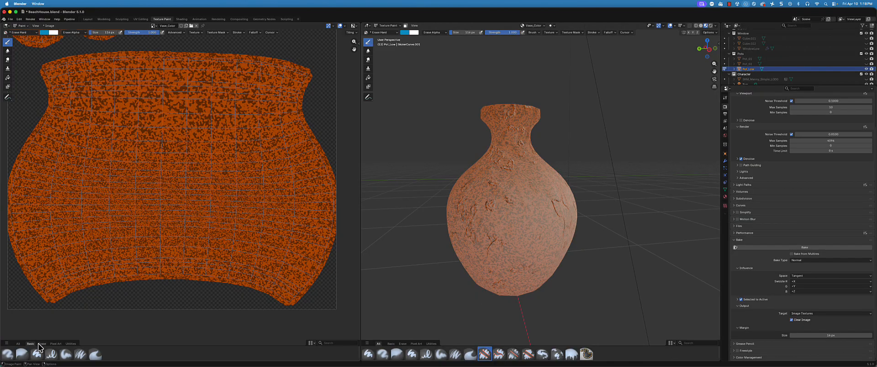
pyautogui.click(41, 343)
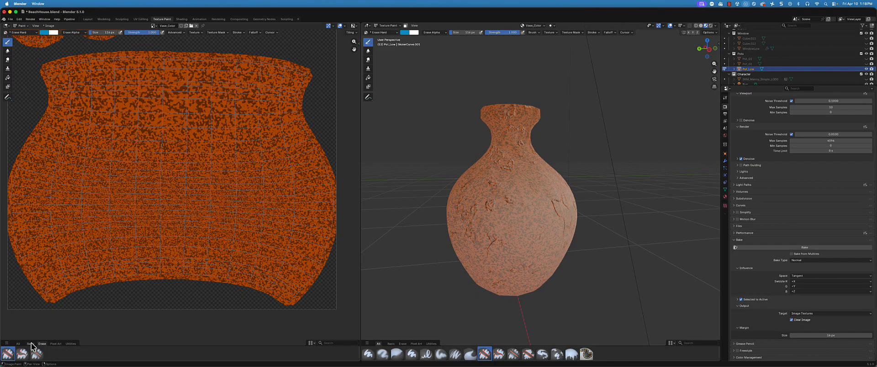
# Browse the Basic, Erase and Pixel Art brush sets, try the Blur brush, and select the Paint Hard brush.
pyautogui.click(31, 344)
pyautogui.click(7, 354)
pyautogui.click(27, 355)
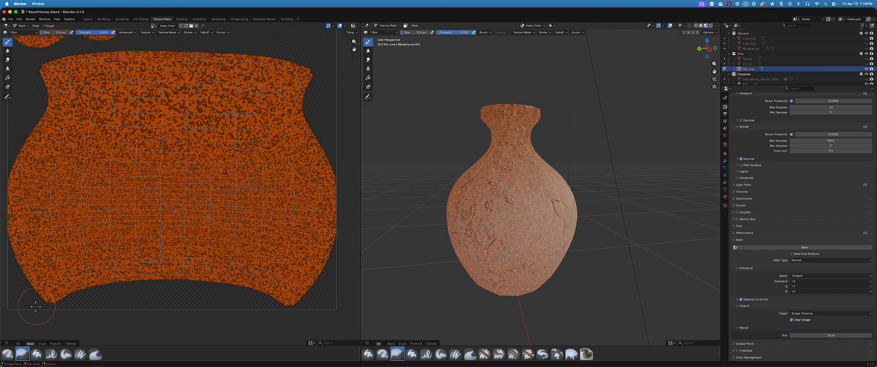
pyautogui.click(58, 343)
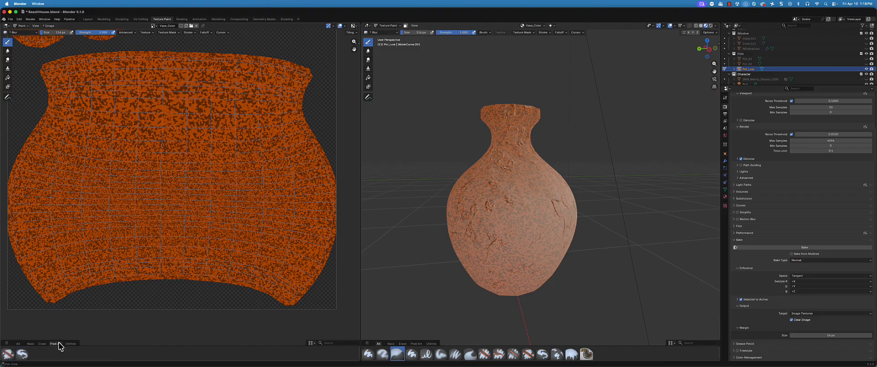
pyautogui.click(18, 344)
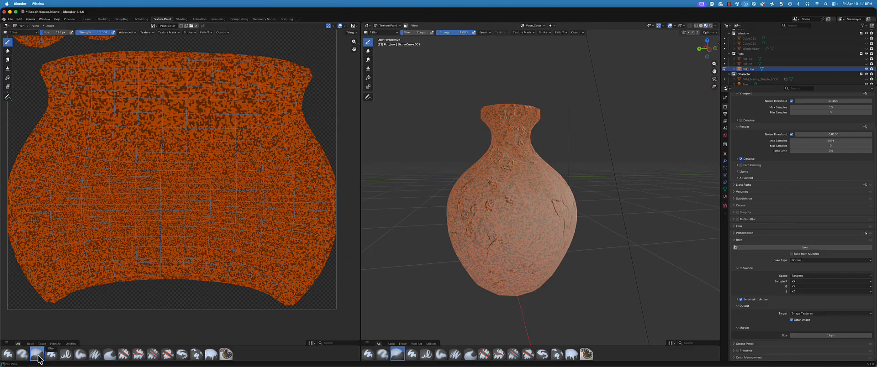
pyautogui.click(52, 355)
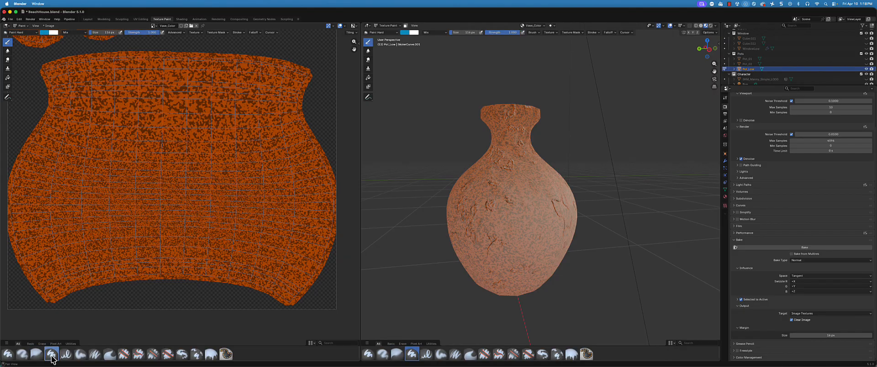
# Paint a light blue band straight across the vase body's UV island on Vase_Color and undo the stray stroke below it.
pyautogui.moveTo(14, 196); pyautogui.dragTo(357, 192)
pyautogui.moveTo(587, 221); pyautogui.dragTo(540, 223, button='middle')
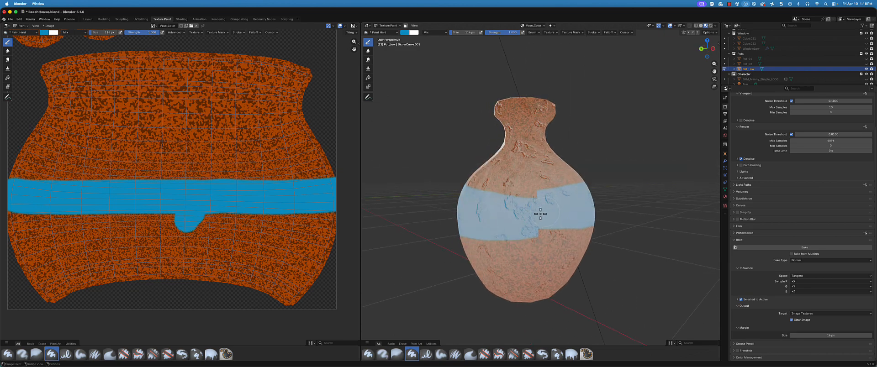
pyautogui.hotkey('ctrl', 'z')
pyautogui.moveTo(316, 210); pyautogui.dragTo(288, 210, button='middle')
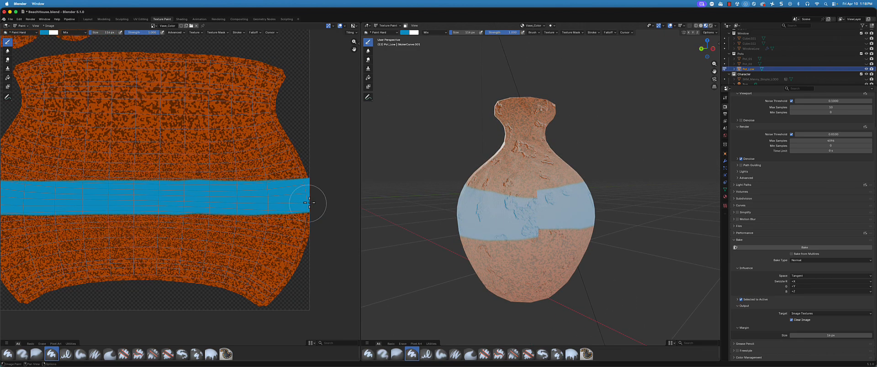
# Inspect how the blue band meets at the seam on the vase model in Material Preview shading.
pyautogui.moveTo(549, 221); pyautogui.dragTo(571, 226, button='middle')
pyautogui.press('z')
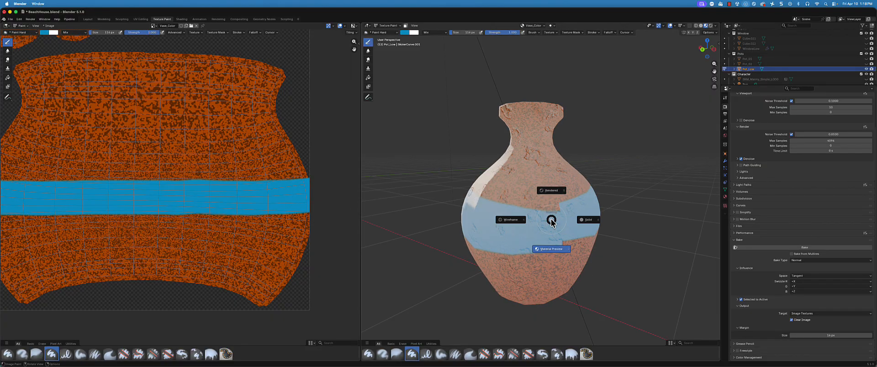
pyautogui.click(549, 249)
pyautogui.moveTo(552, 245); pyautogui.dragTo(538, 229, button='middle')
pyautogui.press('z')
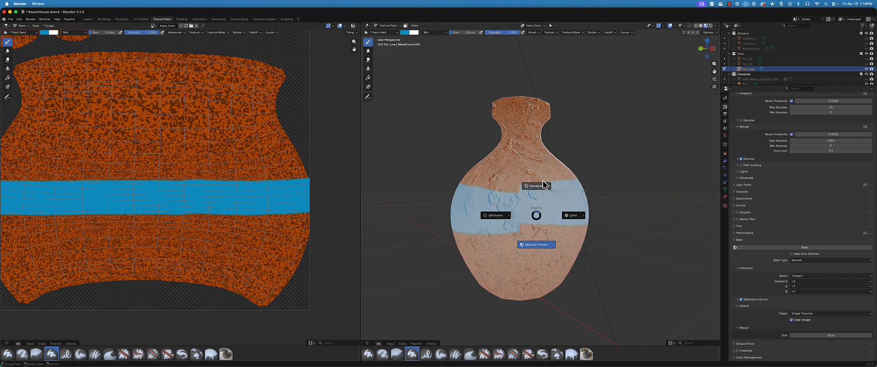
pyautogui.press('Escape')
# Switch the texture slot mode from Material to Single Image and restore it to Material.
pyautogui.click(544, 26)
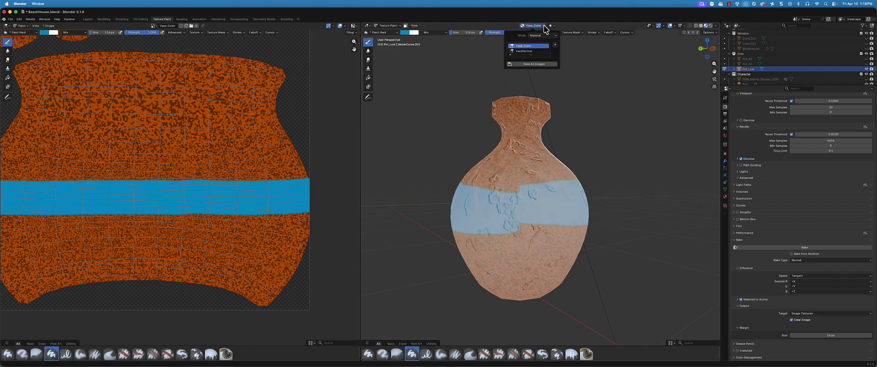
pyautogui.click(511, 55)
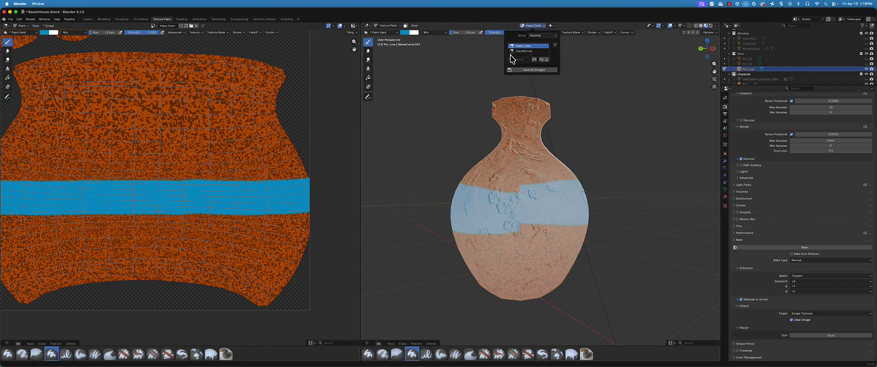
pyautogui.click(552, 35)
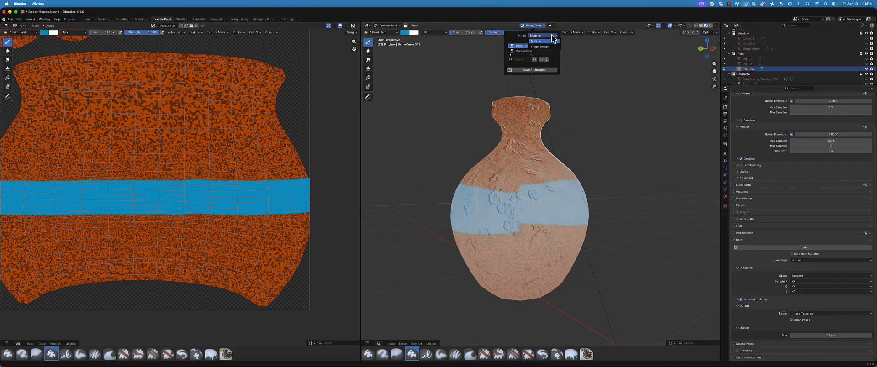
pyautogui.click(541, 46)
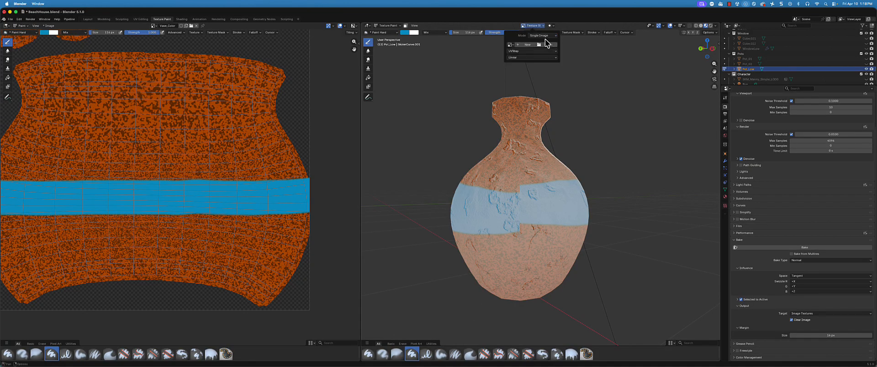
pyautogui.click(543, 35)
pyautogui.click(540, 41)
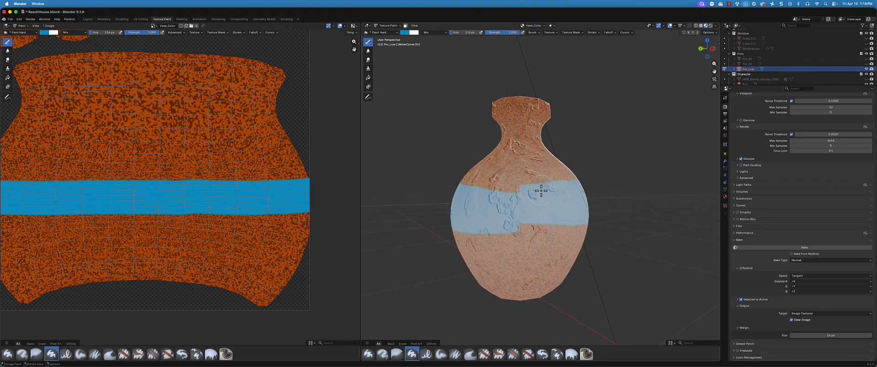
# Try a light blue stroke directly on the model at the band's seam and undo it.
pyautogui.moveTo(514, 216)
pyautogui.mouseDown()
pyautogui.moveTo(533, 218)
pyautogui.moveTo(526, 227)
pyautogui.mouseUp()
pyautogui.moveTo(525, 209)
pyautogui.mouseDown(button='middle')
pyautogui.moveTo(529, 217)
pyautogui.moveTo(503, 118)
pyautogui.mouseUp(button='middle')
pyautogui.press('super+z')
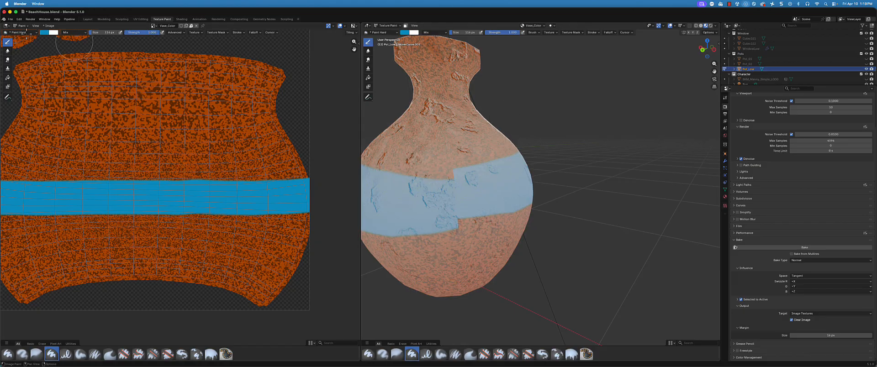
# Reduce the brush size to 59 px and extend the blue band's lower edge at the side seams of the UV island.
pyautogui.moveTo(277, 215); pyautogui.dragTo(219, 198, button='middle')
pyautogui.scroll(1, 266, 206)
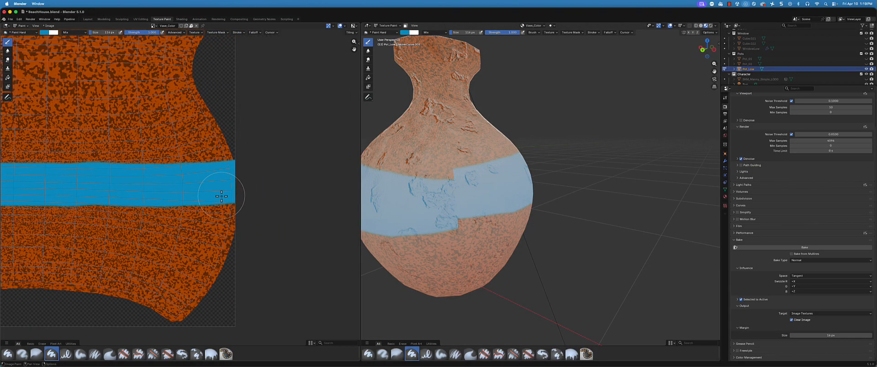
pyautogui.press('[')
pyautogui.press('[')
pyautogui.press('[')
pyautogui.press('[')
pyautogui.press('[')
pyautogui.press('[')
pyautogui.moveTo(234, 200); pyautogui.dragTo(86, 201)
pyautogui.moveTo(69, 198); pyautogui.dragTo(148, 196, button='middle')
pyautogui.moveTo(105, 209); pyautogui.dragTo(155, 205)
pyautogui.moveTo(536, 213); pyautogui.dragTo(523, 203, button='middle')
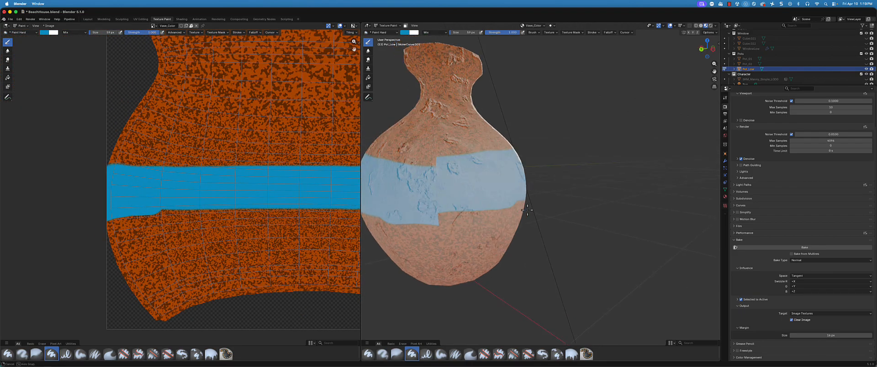
# Widen the blue band's upper edge at both ends of the vase body's UV island and check it on the model.
pyautogui.moveTo(110, 161); pyautogui.dragTo(173, 176)
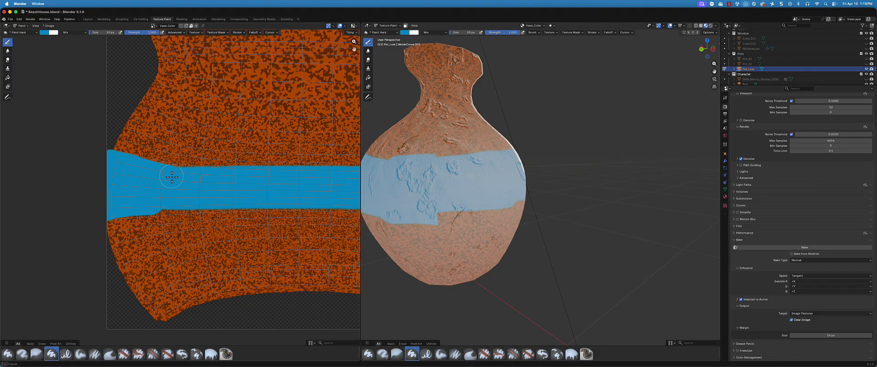
pyautogui.moveTo(269, 181); pyautogui.dragTo(75, 173, button='middle')
pyautogui.moveTo(288, 156)
pyautogui.mouseDown()
pyautogui.moveTo(315, 150)
pyautogui.moveTo(257, 166)
pyautogui.mouseUp()
pyautogui.scroll(-3, 425, 183)
pyautogui.moveTo(426, 183); pyautogui.dragTo(454, 180, button='middle')
pyautogui.scroll(-3, 116, 169)
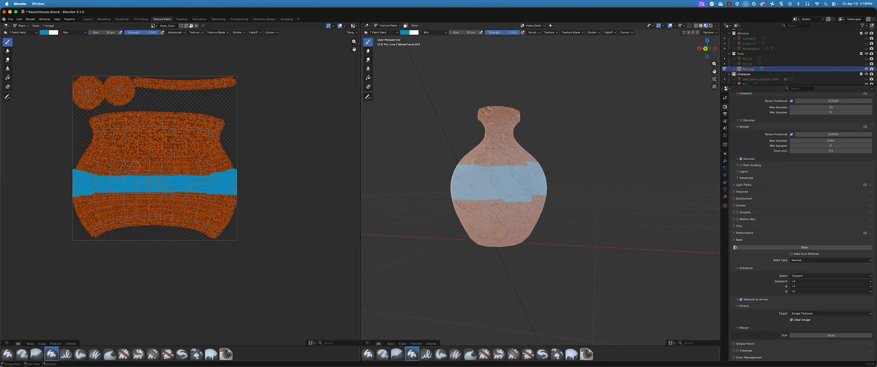
# Fill in the blue band's lower edge at the right end of the UV island so both sides meet at the seam.
pyautogui.moveTo(115, 168); pyautogui.dragTo(168, 167, button='middle')
pyautogui.scroll(1, 132, 202)
pyautogui.scroll(1, 132, 202)
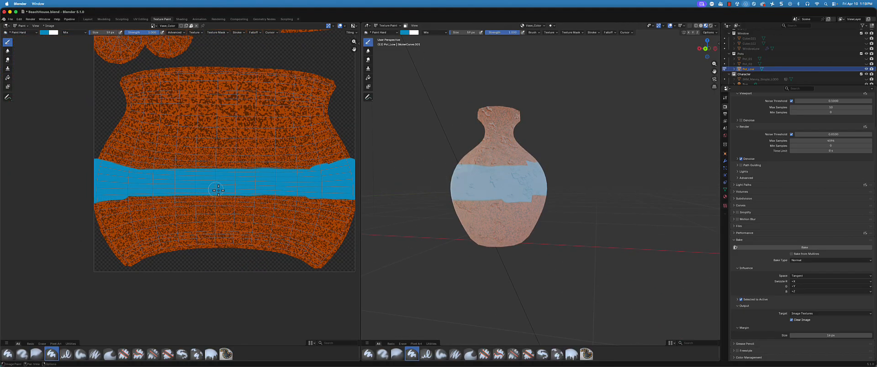
pyautogui.moveTo(307, 195)
pyautogui.mouseDown()
pyautogui.moveTo(349, 201)
pyautogui.moveTo(336, 198)
pyautogui.mouseUp()
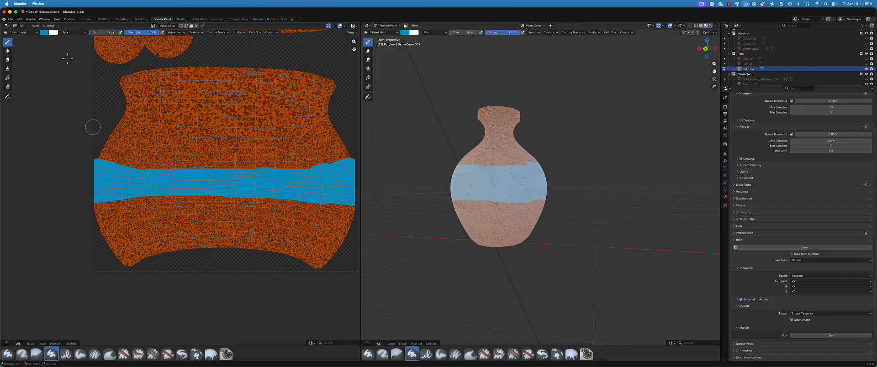
# Set the brush color to dark blue, paint a thin wavy line along the light blue band with a 23 px brush, and inspect it.
pyautogui.click(44, 33)
pyautogui.moveTo(78, 58)
pyautogui.mouseDown()
pyautogui.moveTo(77, 47)
pyautogui.moveTo(86, 55)
pyautogui.mouseUp()
pyautogui.moveTo(97, 184); pyautogui.dragTo(355, 183)
pyautogui.moveTo(585, 181); pyautogui.dragTo(543, 188, button='middle')
pyautogui.scroll(1, 485, 159)
pyautogui.scroll(3, 504, 188)
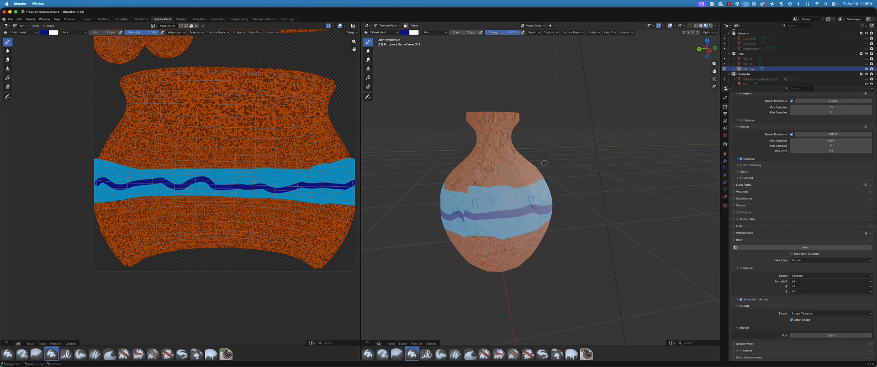
pyautogui.scroll(2, 739, 152)
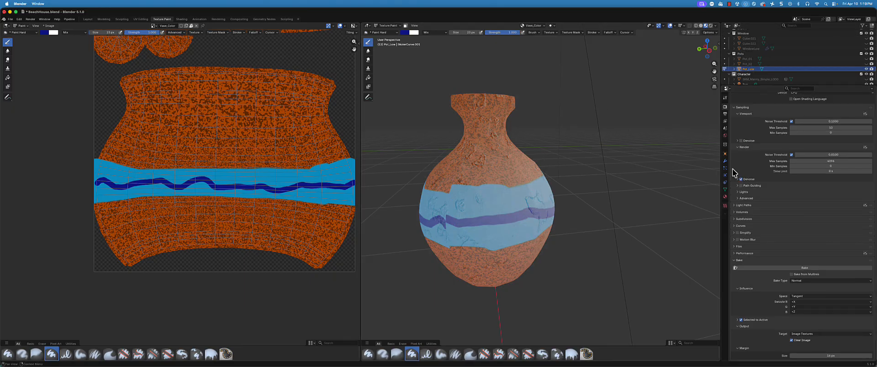
# Replace the VaseNormal input on the Vase_Color material's Normal with a Bump node, after trying a Normal node.
pyautogui.click(725, 197)
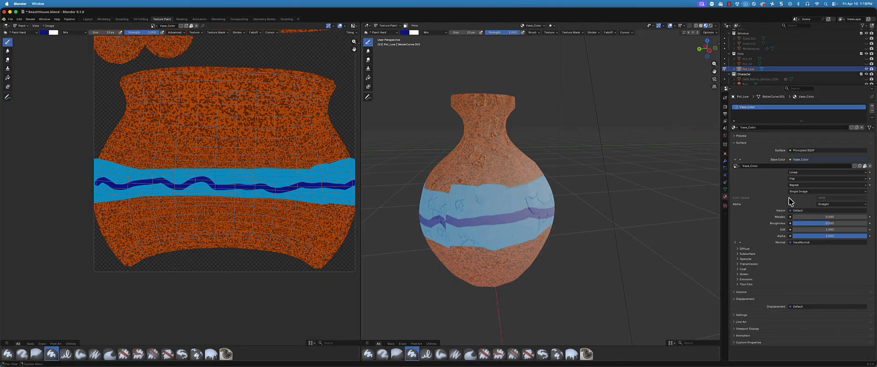
pyautogui.click(810, 243)
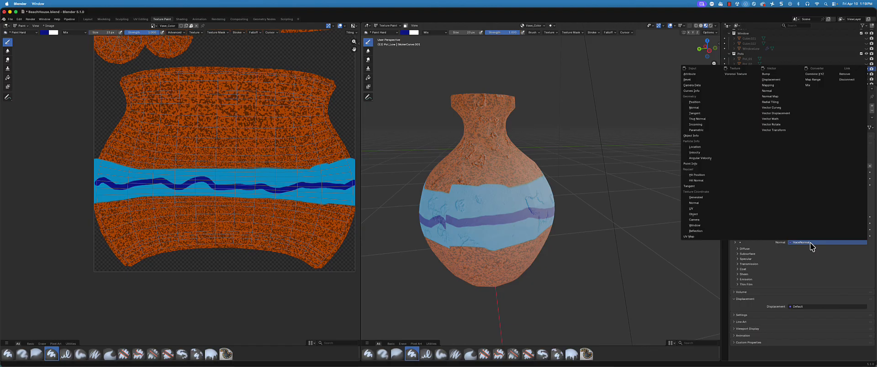
pyautogui.click(810, 243)
pyautogui.click(810, 243)
pyautogui.click(775, 91)
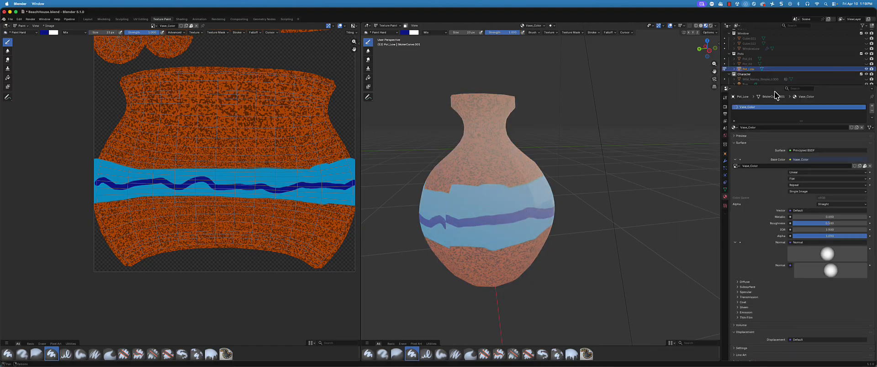
pyautogui.click(805, 242)
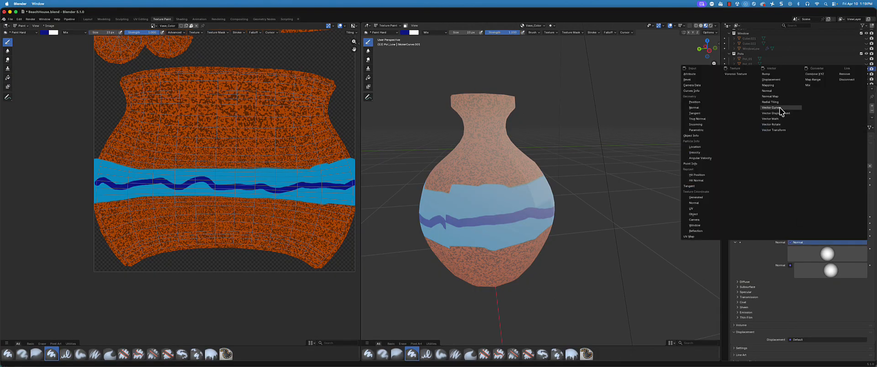
pyautogui.click(771, 74)
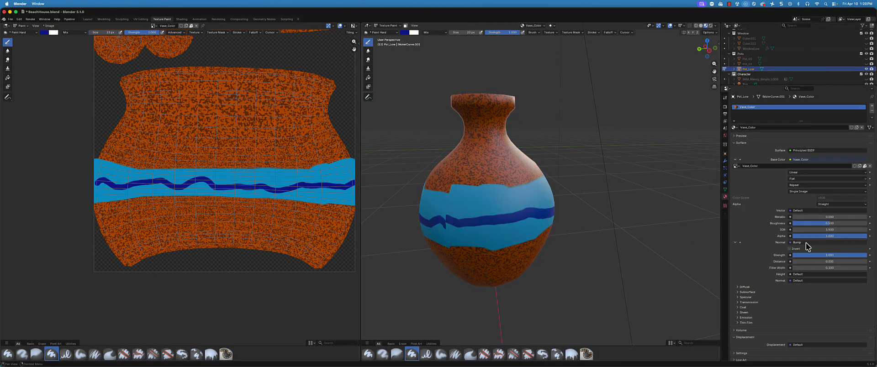
# Try a short dark blue stroke on the model's light blue band, undo it, and inspect the vase from several sides.
pyautogui.moveTo(466, 206)
pyautogui.mouseDown(button='middle')
pyautogui.moveTo(541, 220)
pyautogui.moveTo(509, 228)
pyautogui.mouseUp(button='middle')
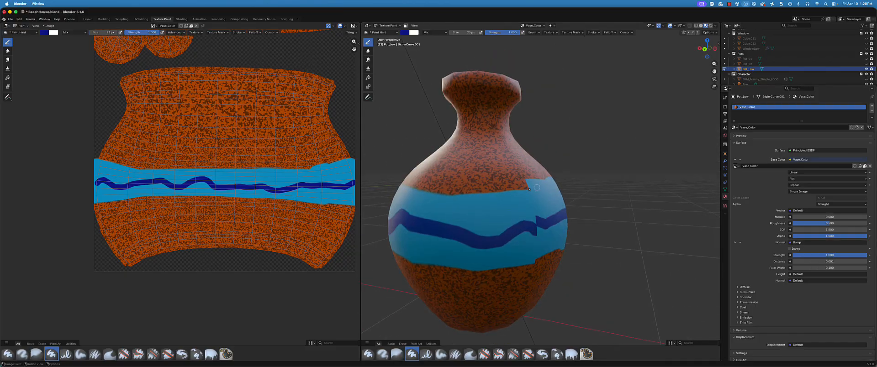
pyautogui.moveTo(537, 187); pyautogui.dragTo(526, 188)
pyautogui.moveTo(545, 226); pyautogui.dragTo(518, 237, button='middle')
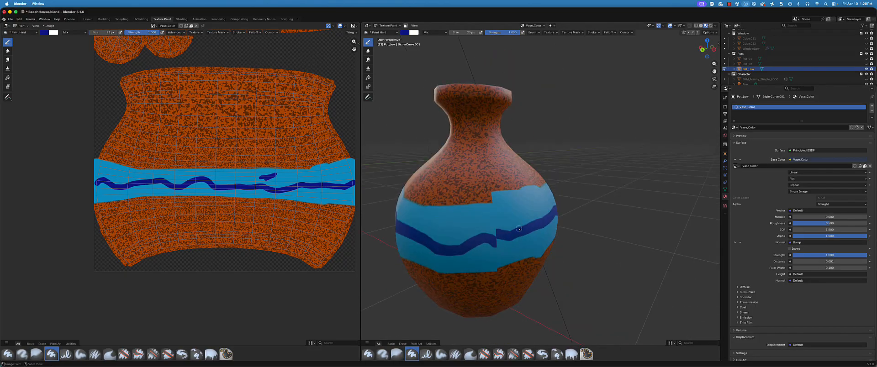
pyautogui.moveTo(545, 215); pyautogui.dragTo(587, 143, button='middle')
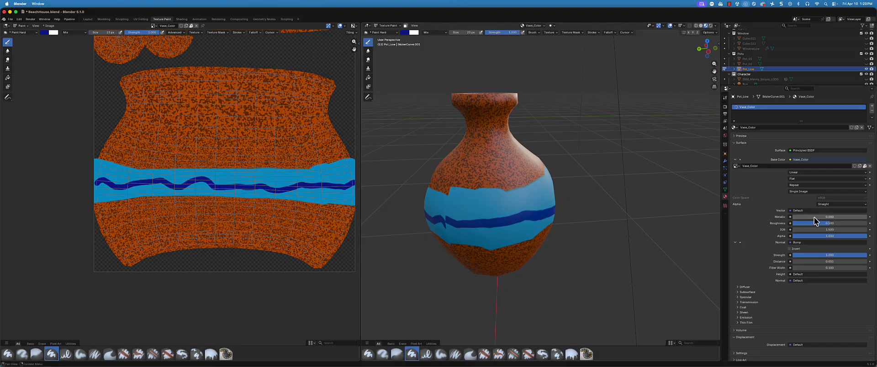
pyautogui.moveTo(457, 204); pyautogui.dragTo(485, 193, button='middle')
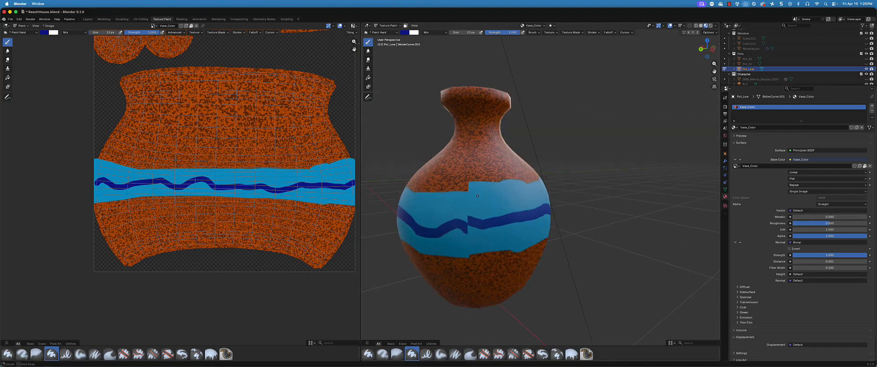
pyautogui.moveTo(430, 195); pyautogui.dragTo(474, 211, button='middle')
# Save the painted Vase_Color image.
pyautogui.scroll(-2, 206, 186)
pyautogui.moveTo(206, 183); pyautogui.dragTo(204, 206, button='middle')
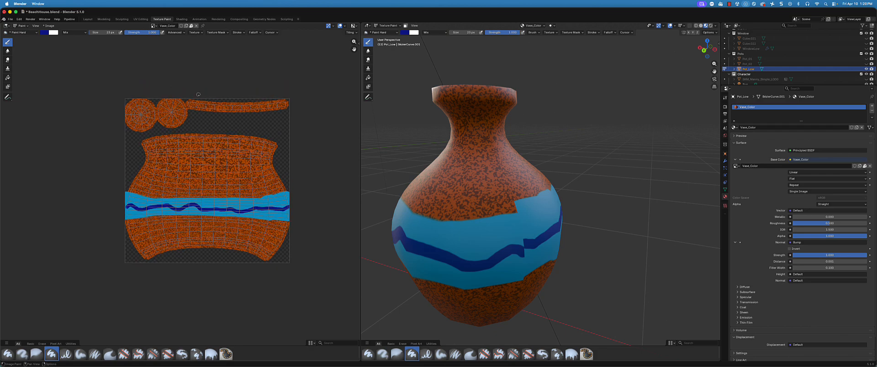
pyautogui.doubleClick(164, 27)
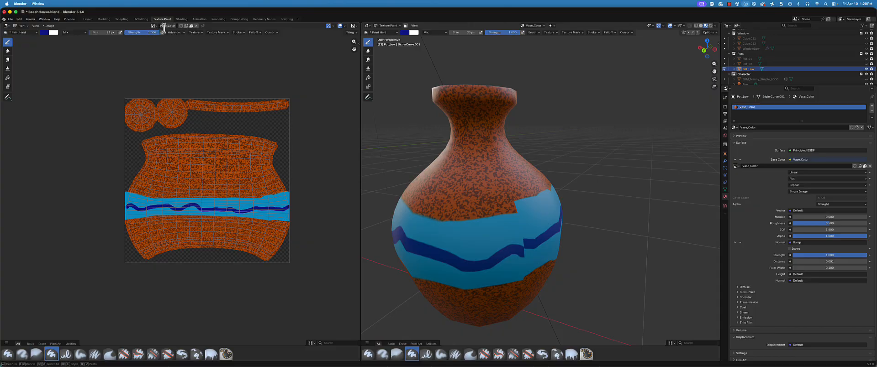
pyautogui.click(53, 27)
pyautogui.click(49, 26)
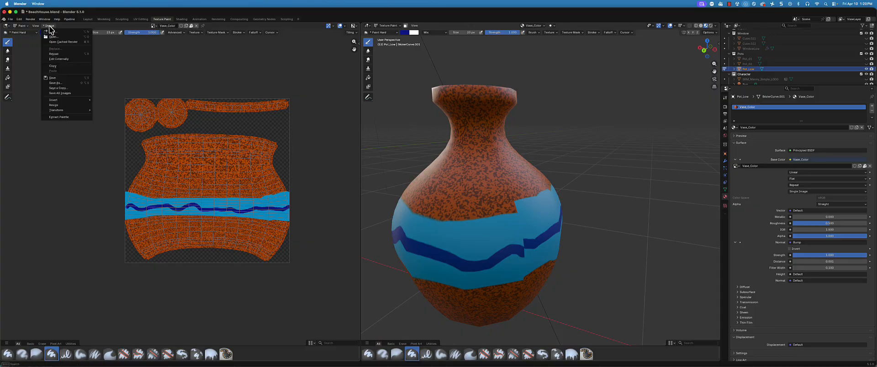
pyautogui.click(54, 78)
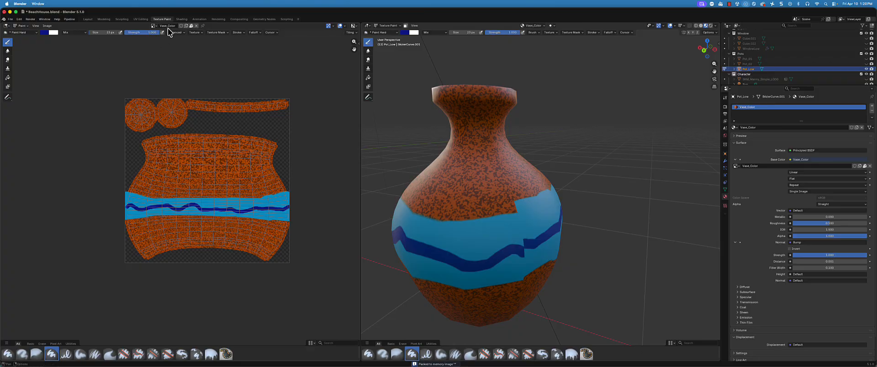
# Show the VaseNormal image and save a copy as VaseNormal.png in the project's Art/Environment folder.
pyautogui.click(154, 25)
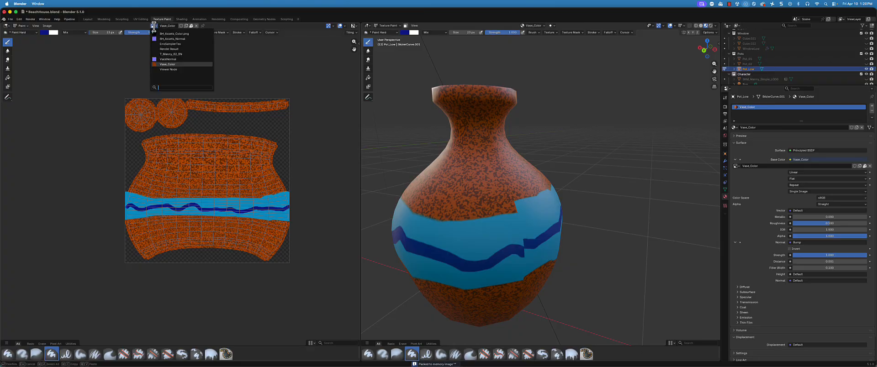
pyautogui.click(168, 59)
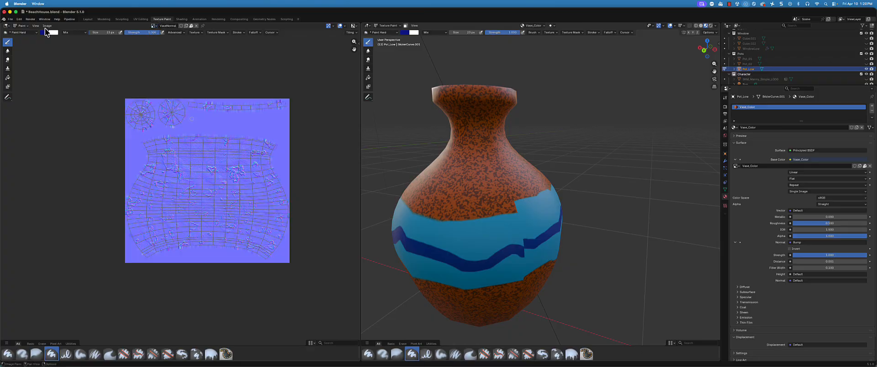
pyautogui.click(47, 26)
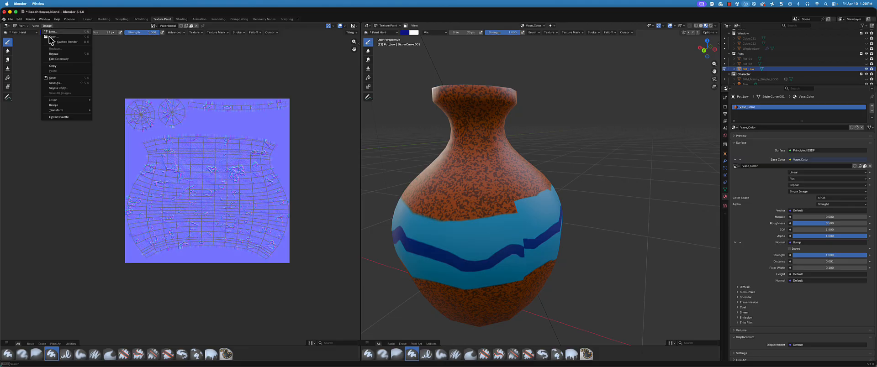
pyautogui.click(60, 83)
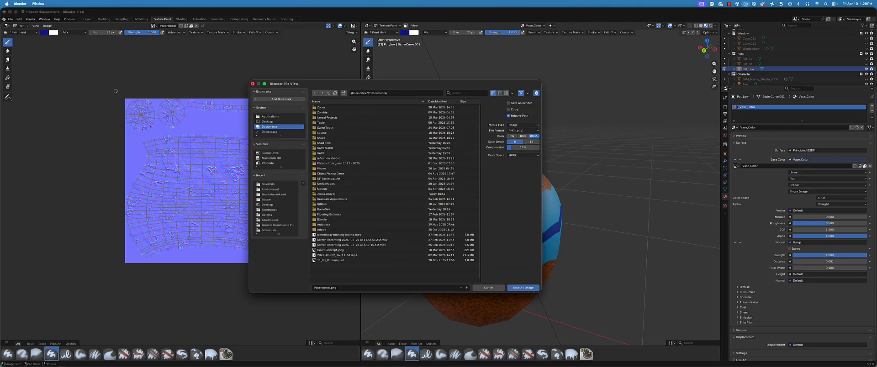
pyautogui.click(271, 122)
pyautogui.doubleClick(335, 175)
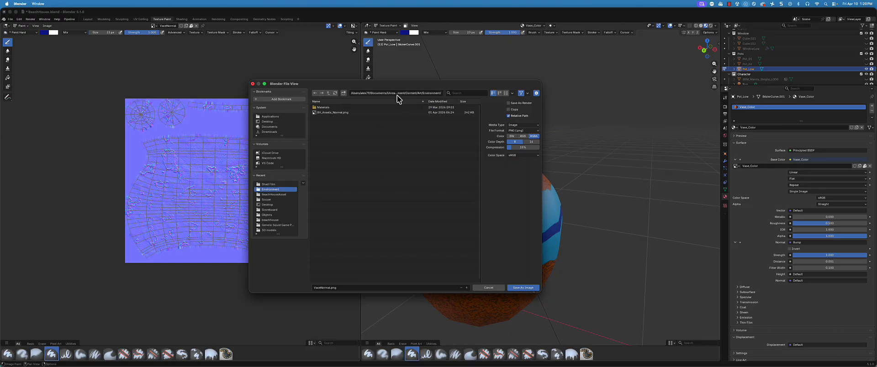
pyautogui.click(516, 287)
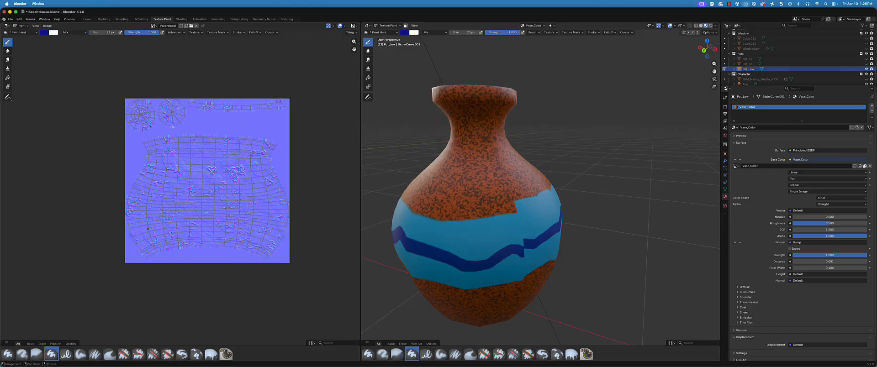
# Show the Vase_Color image again and save it as Vase_Color.png in the same Environment folder.
pyautogui.click(153, 25)
pyautogui.click(168, 64)
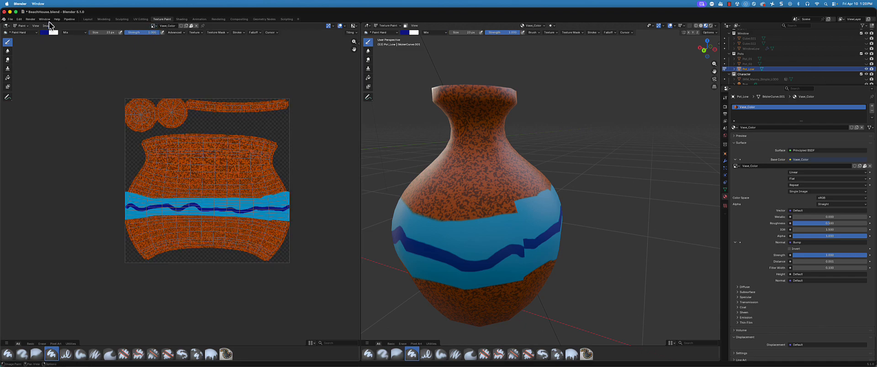
pyautogui.click(47, 25)
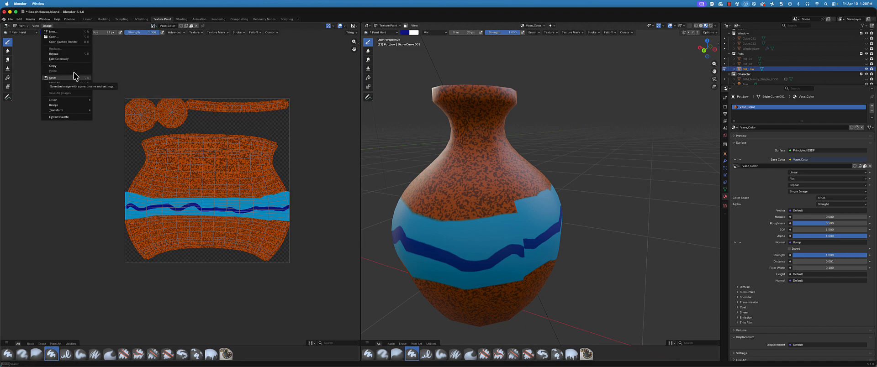
pyautogui.click(68, 84)
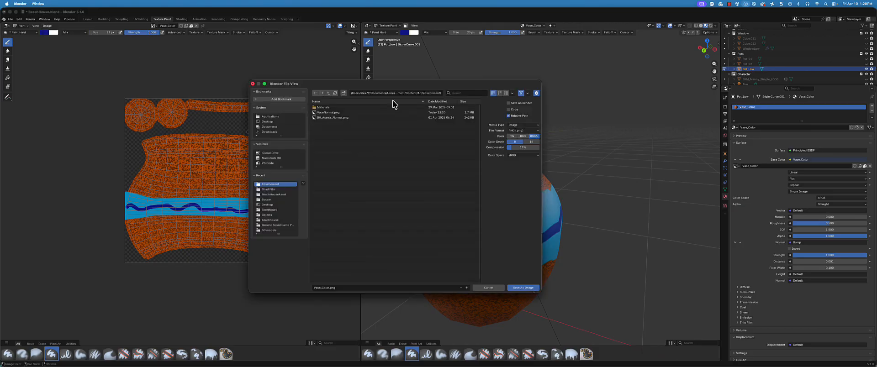
pyautogui.click(512, 289)
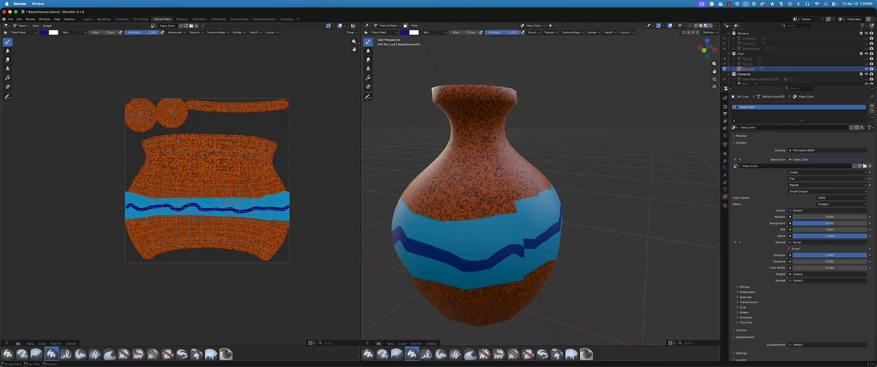
# Switch to the Layout workspace, activate the Move tool, and widen the 3D viewport over most of the node editor.
pyautogui.moveTo(137, 193); pyautogui.dragTo(128, 202, button='middle')
pyautogui.scroll(-5, 479, 163)
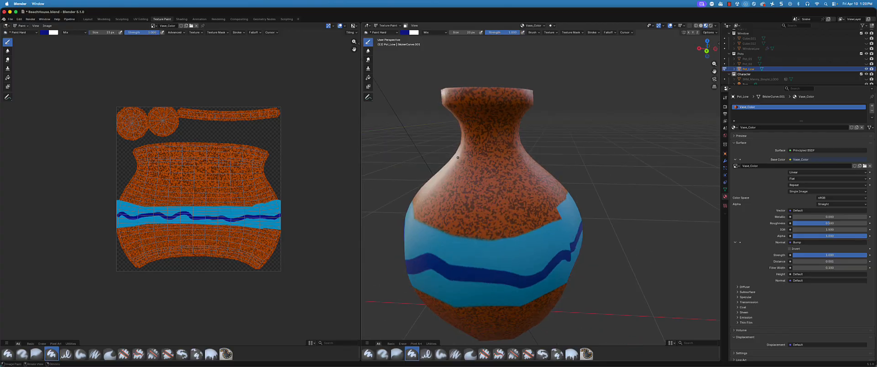
pyautogui.click(88, 19)
pyautogui.scroll(-2, 243, 166)
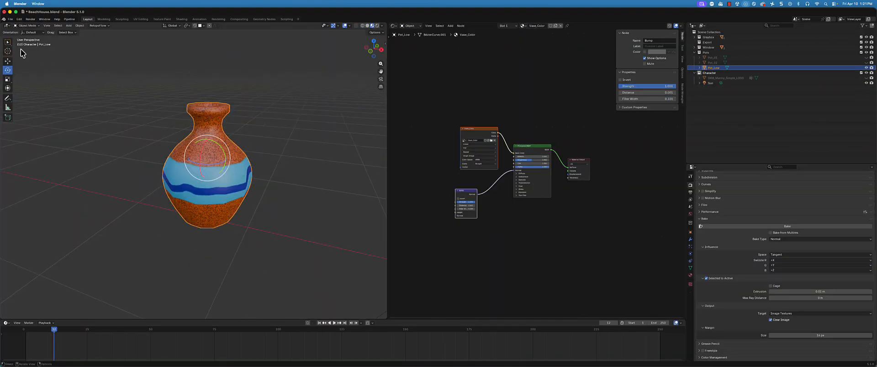
pyautogui.click(9, 62)
pyautogui.scroll(-3, 224, 146)
pyautogui.keyDown('shift'); pyautogui.moveTo(291, 166); pyautogui.dragTo(212, 170, button='middle'); pyautogui.keyUp('shift')
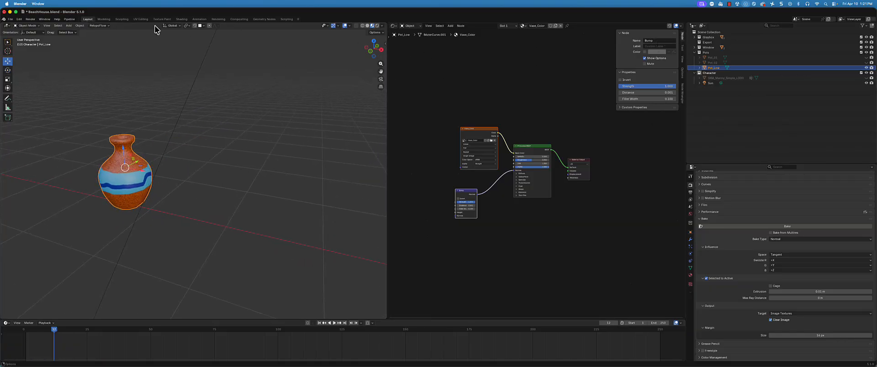
pyautogui.moveTo(387, 82); pyautogui.dragTo(661, 91)
pyautogui.scroll(-6, 366, 176)
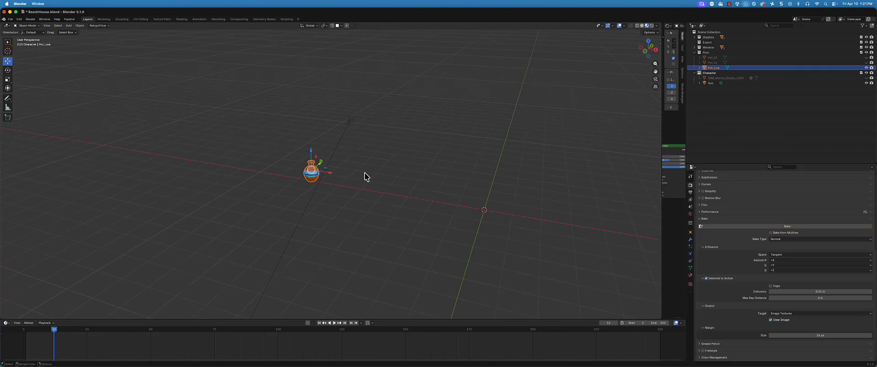
pyautogui.keyDown('shift'); pyautogui.moveTo(434, 181); pyautogui.dragTo(210, 194, button='middle'); pyautogui.keyUp('shift')
pyautogui.moveTo(582, 90); pyautogui.dragTo(564, 103, button='middle')
pyautogui.keyDown('shift'); pyautogui.moveTo(291, 172); pyautogui.dragTo(248, 175, button='middle'); pyautogui.keyUp('shift')
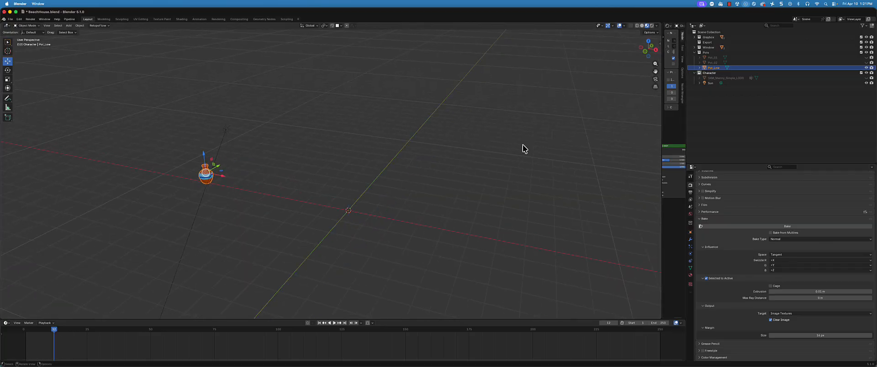
# Set Pot_Low's X and Z location to 0 m to bring it to the world origin.
pyautogui.press('n')
pyautogui.click(628, 52)
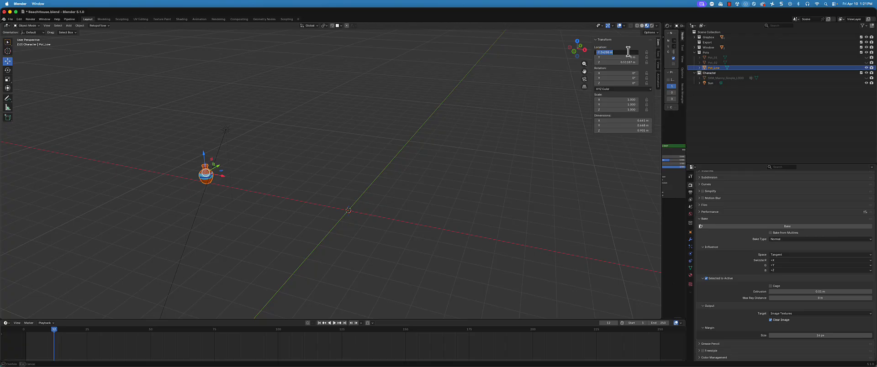
pyautogui.write('0')
pyautogui.press('Tab')
pyautogui.press('Tab')
pyautogui.write('0')
pyautogui.press('Return')
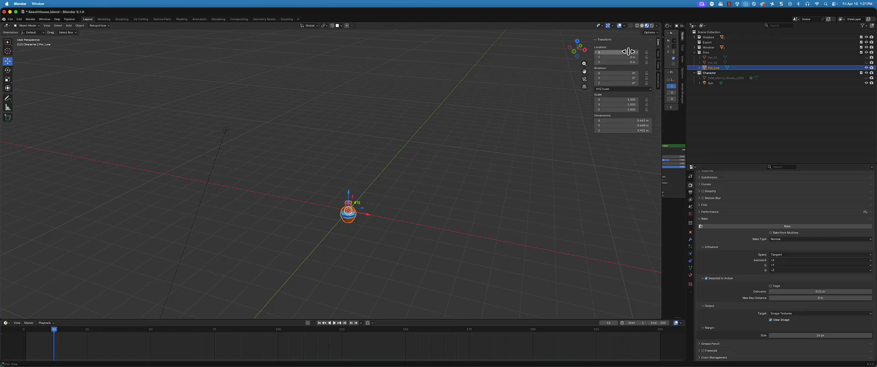
# In front view, move the vase up along Z until its base sits on the ground line.
pyautogui.moveTo(236, 227); pyautogui.dragTo(331, 213, button='middle')
pyautogui.scroll(4, 375, 217)
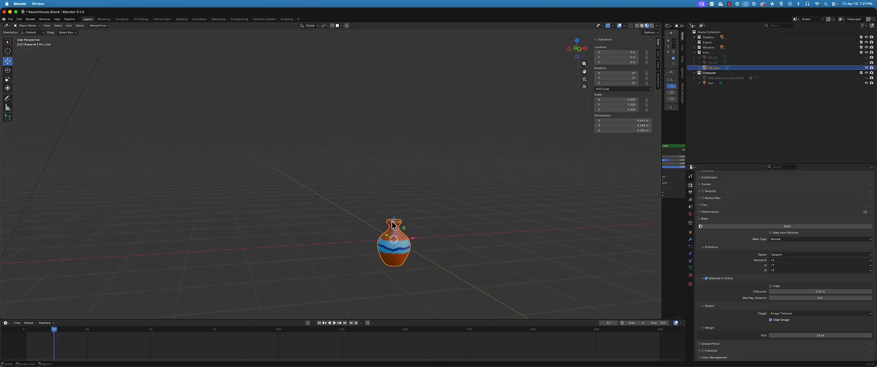
pyautogui.keyDown('shift'); pyautogui.moveTo(394, 221); pyautogui.dragTo(353, 188, button='middle'); pyautogui.keyUp('shift')
pyautogui.press('KP_1')
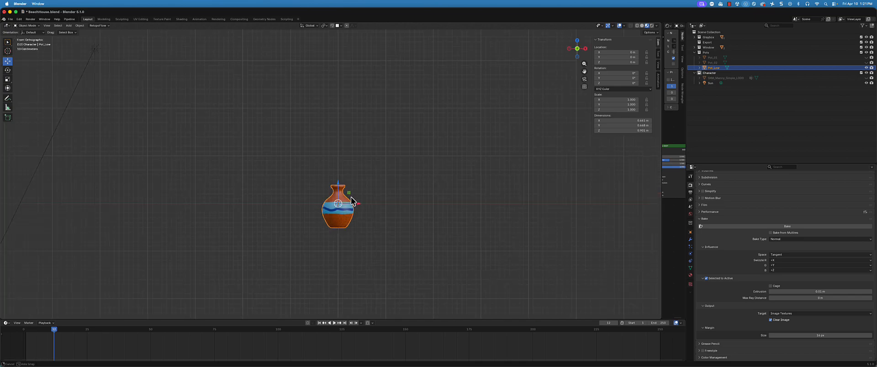
pyautogui.scroll(4, 361, 192)
pyautogui.press('g')
pyautogui.press('z')
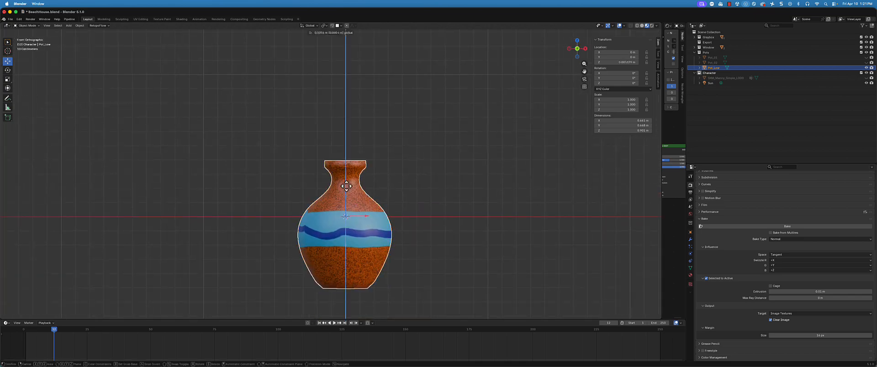
pyautogui.click(362, 133)
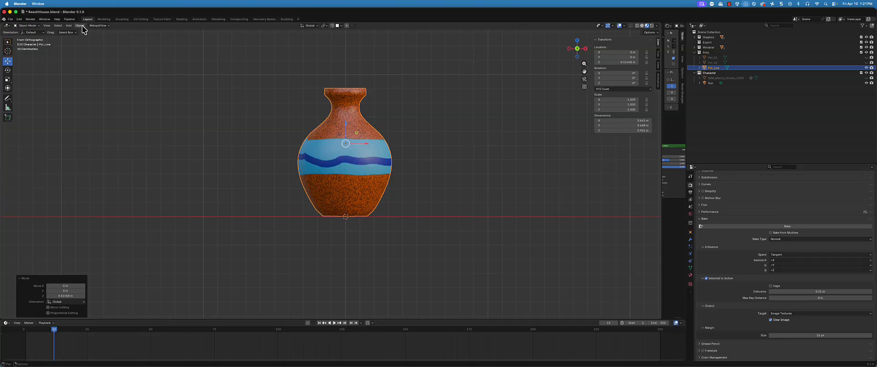
# Set the vase's origin to the 3D cursor at its base.
pyautogui.moveTo(362, 227); pyautogui.dragTo(360, 210, button='middle')
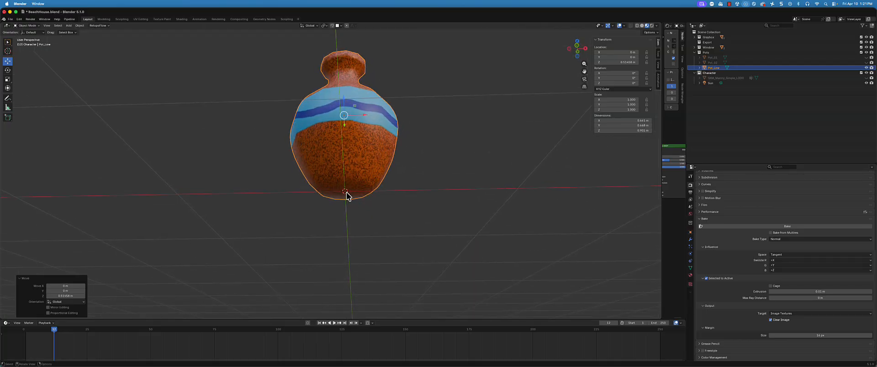
pyautogui.click(80, 26)
pyautogui.moveTo(91, 36)
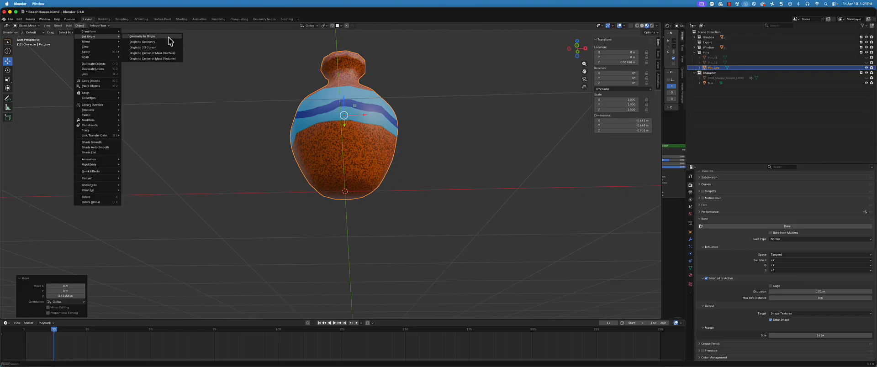
pyautogui.click(167, 48)
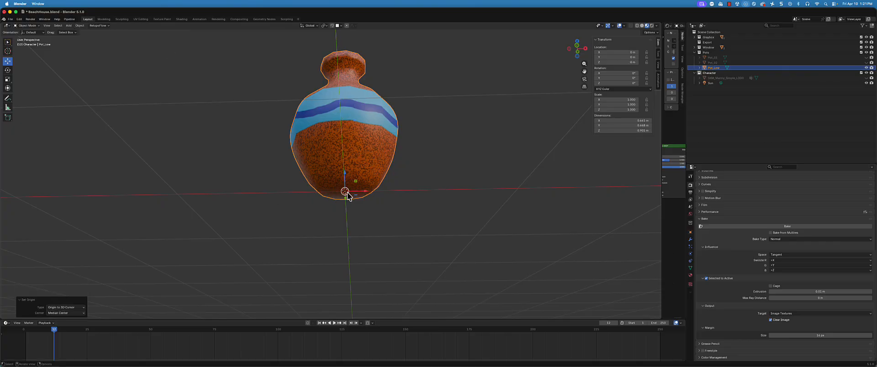
pyautogui.moveTo(347, 193); pyautogui.dragTo(366, 206, button='middle')
pyautogui.scroll(-3, 363, 227)
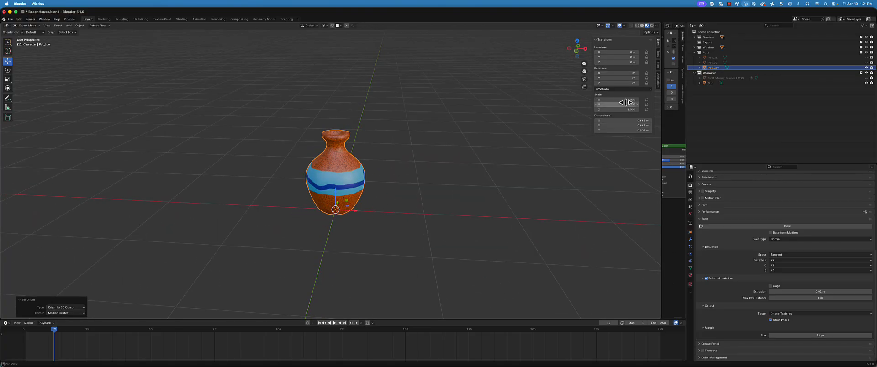
pyautogui.moveTo(394, 172); pyautogui.dragTo(380, 180, button='middle')
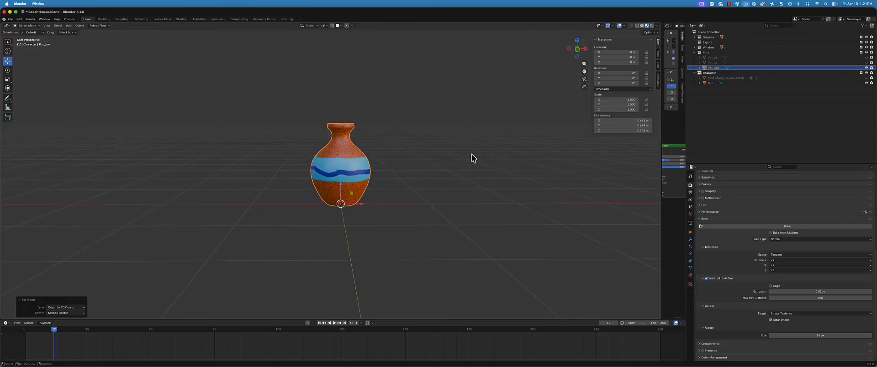
# Place the 3D cursor beside the vase, save BeachHouse.blend, and snap the cursor back to the world origin.
pyautogui.keyDown('shift'); pyautogui.rightClick(471, 183); pyautogui.keyUp('shift')
pyautogui.press('super+s')
pyautogui.hotkey('shift', 's')
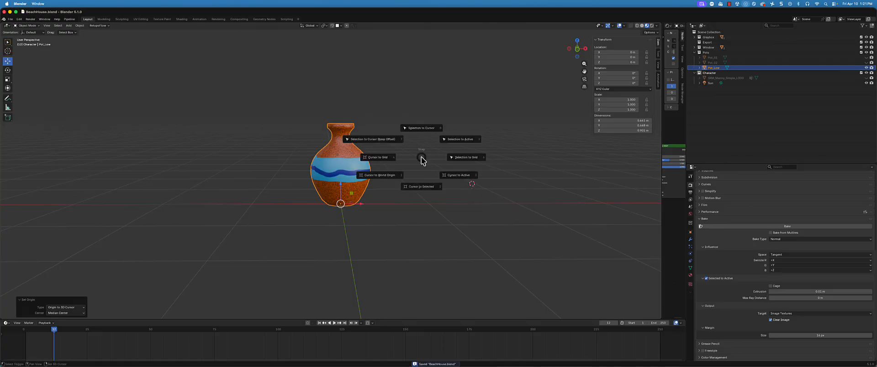
pyautogui.click(388, 181)
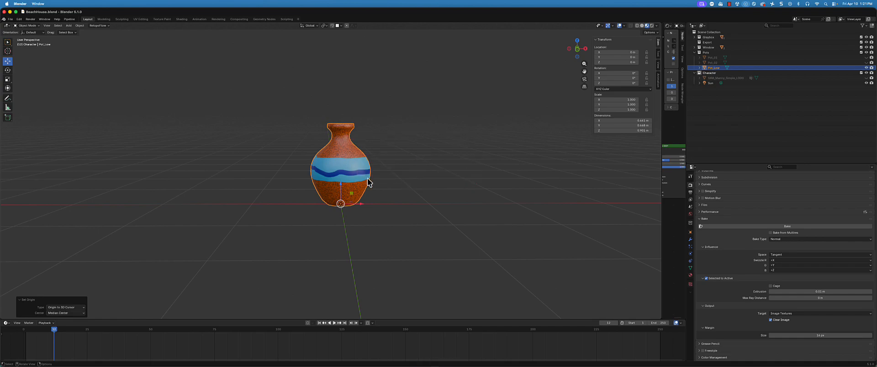
# Snap the vase to the 3D cursor with Selection to Cursor and reselect it.
pyautogui.click(361, 177)
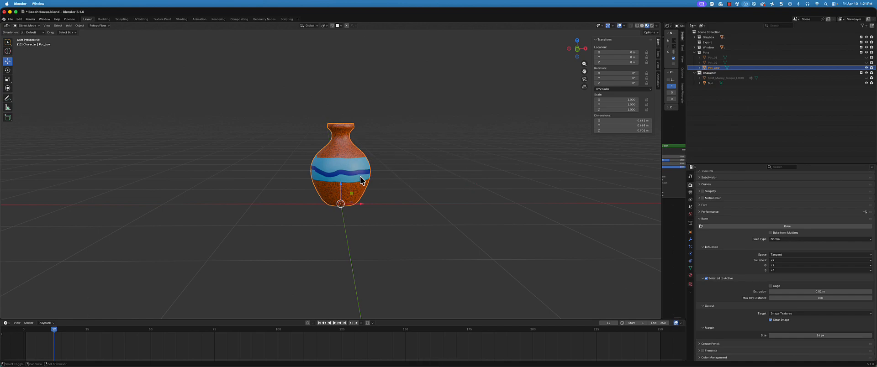
pyautogui.hotkey('shift', 's')
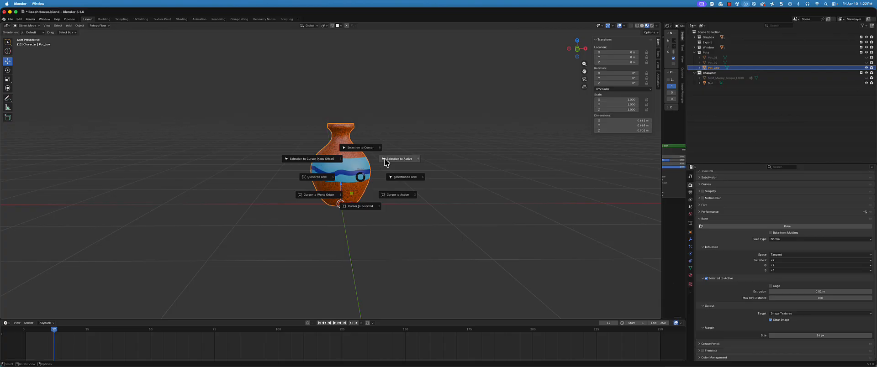
pyautogui.click(360, 147)
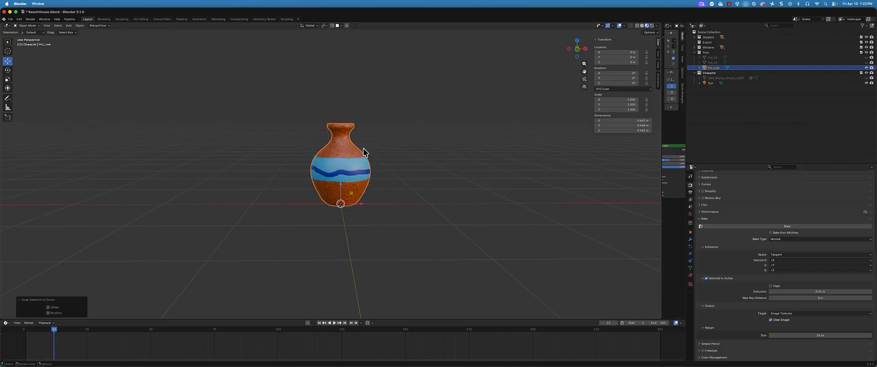
pyautogui.click(396, 165)
pyautogui.click(355, 177)
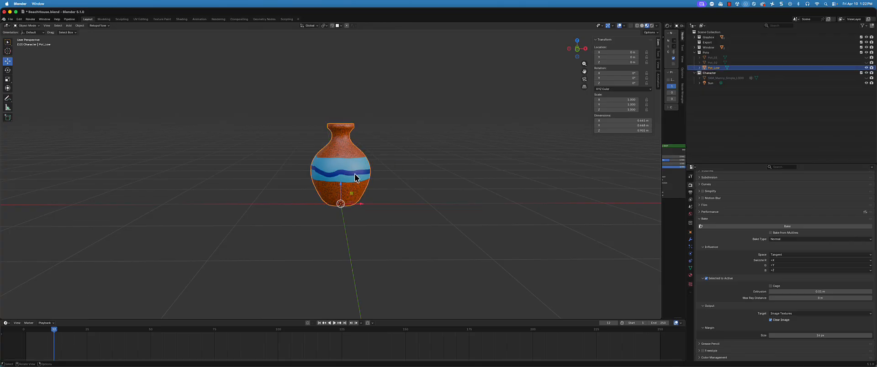
# Try Geometry to Origin on the vase and undo it.
pyautogui.click(79, 25)
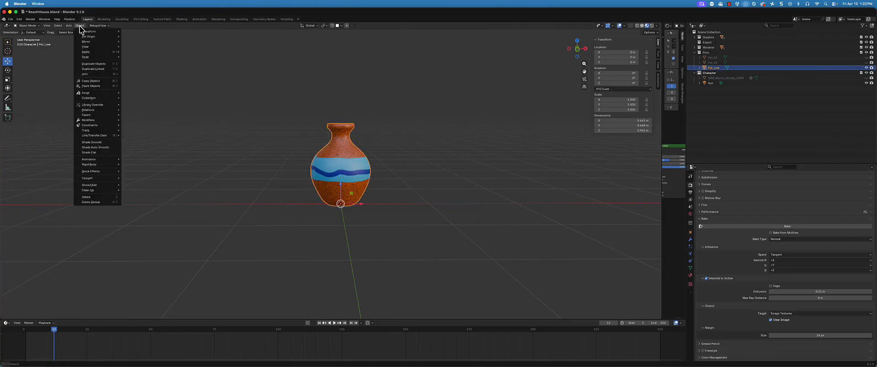
pyautogui.moveTo(92, 37)
pyautogui.click(147, 39)
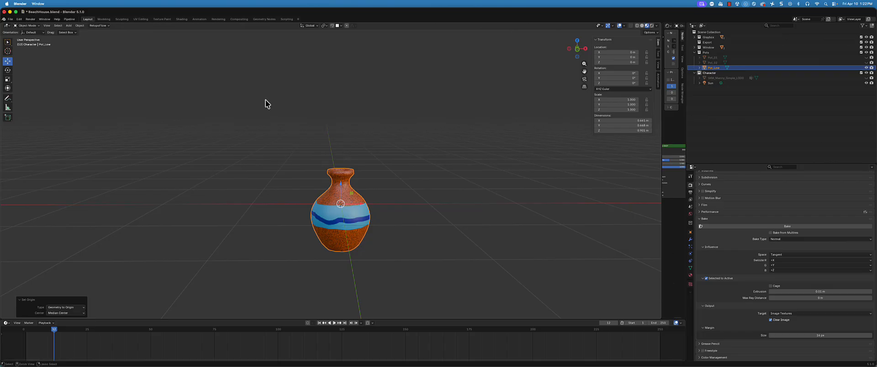
pyautogui.press('super+z')
# Try moving the vase's origin to its geometry and snapping the vase to the 3D cursor.
pyautogui.click(83, 25)
pyautogui.moveTo(90, 36)
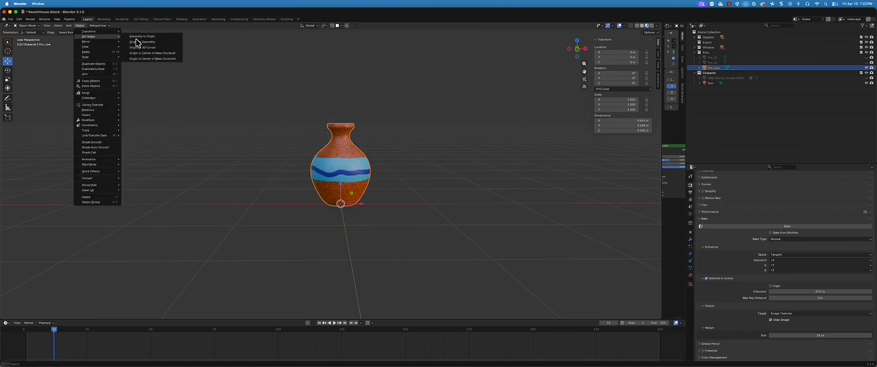
pyautogui.click(146, 41)
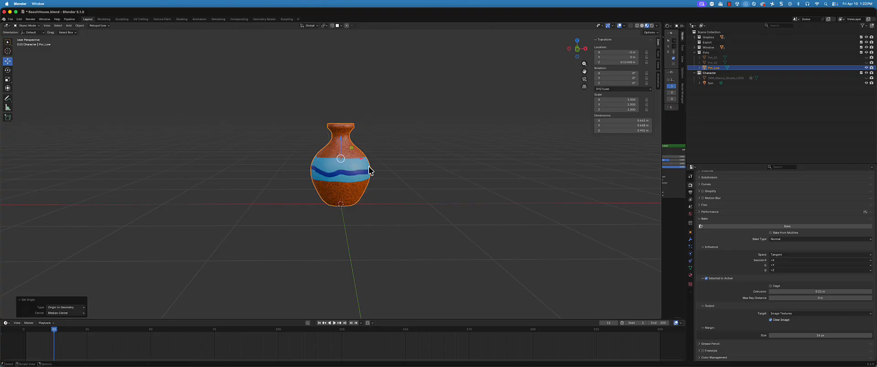
pyautogui.moveTo(371, 170); pyautogui.dragTo(373, 166, button='middle')
pyautogui.hotkey('shift', 's')
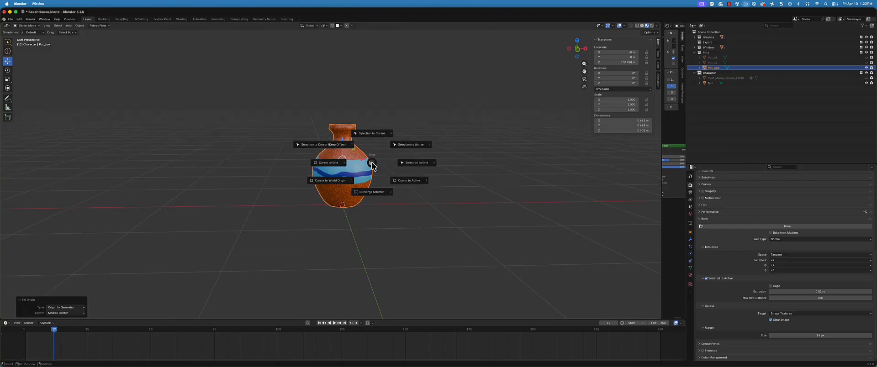
pyautogui.click(372, 133)
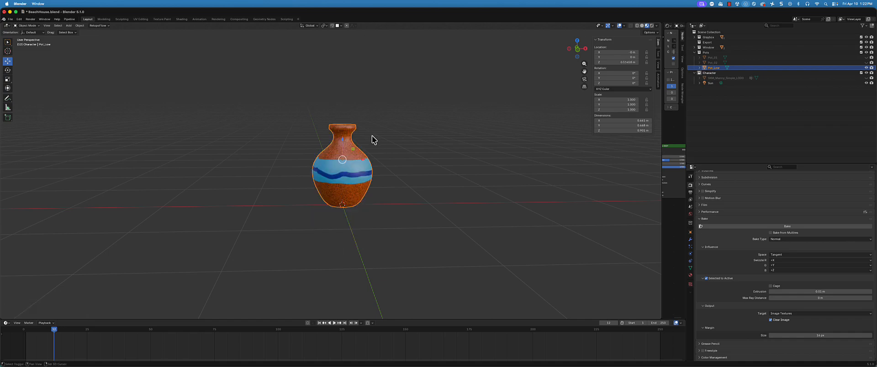
pyautogui.hotkey('shift', 's')
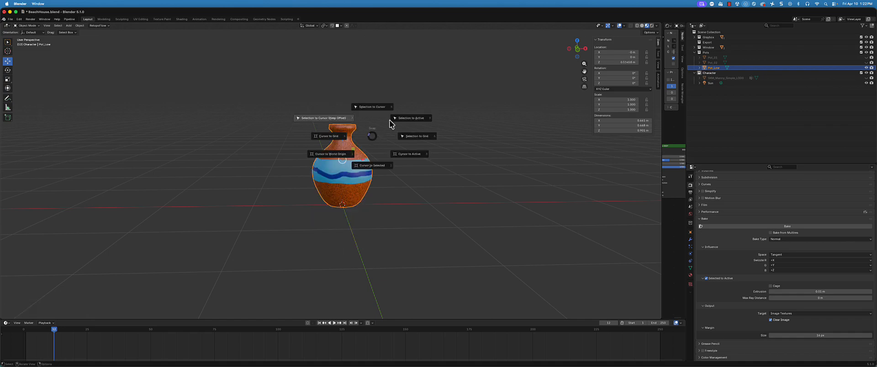
pyautogui.press('Escape')
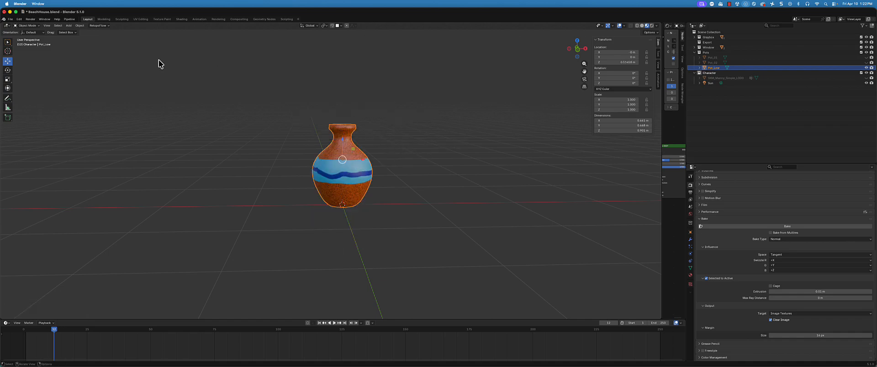
# Set the vase's origin to the 3D cursor at the world origin.
pyautogui.click(80, 25)
pyautogui.moveTo(91, 37)
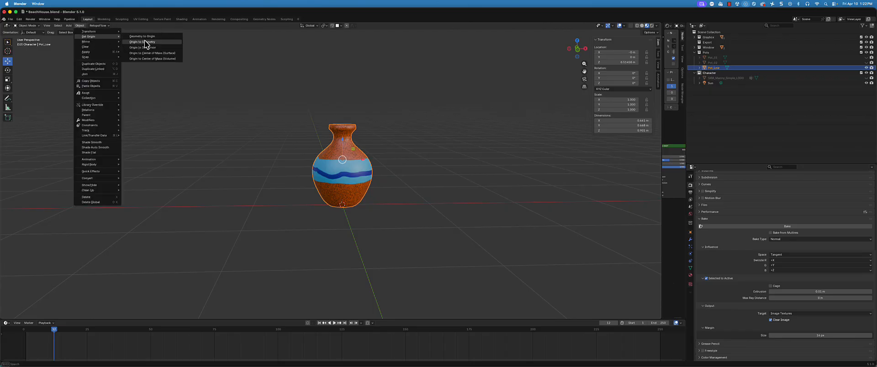
pyautogui.click(142, 47)
pyautogui.moveTo(393, 146); pyautogui.dragTo(372, 190, button='middle')
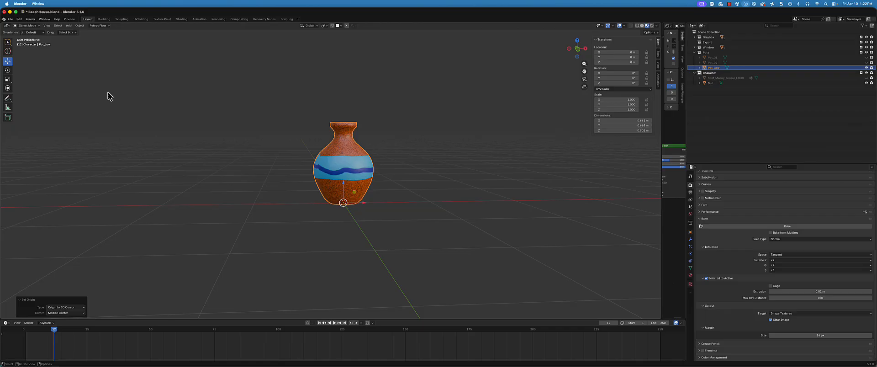
# Start an FBX export and choose the Unreal project's Art/Environment folder as its destination.
pyautogui.click(10, 19)
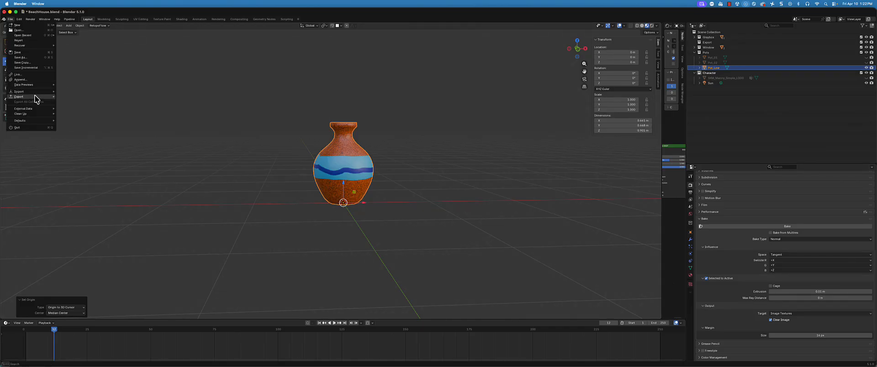
pyautogui.moveTo(35, 95)
pyautogui.click(92, 138)
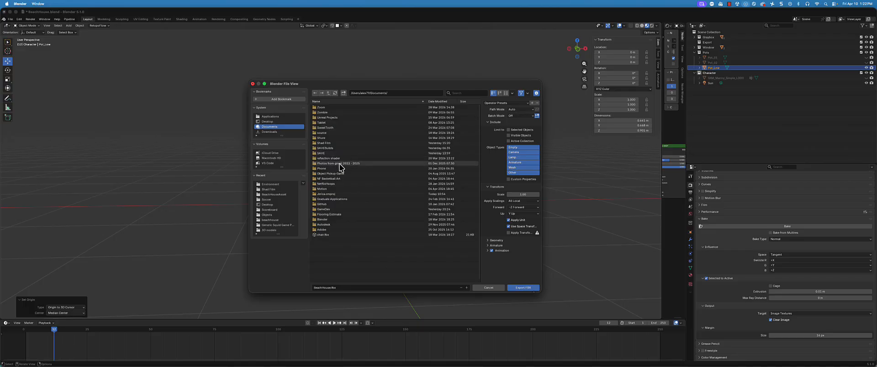
pyautogui.click(267, 121)
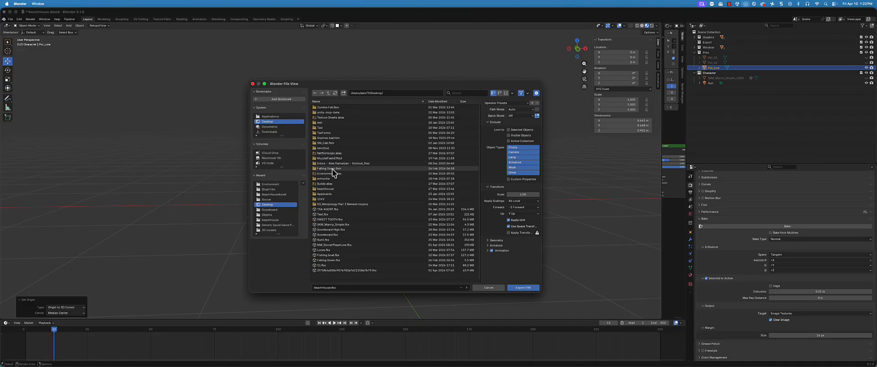
pyautogui.click(332, 175)
pyautogui.doubleClick(332, 175)
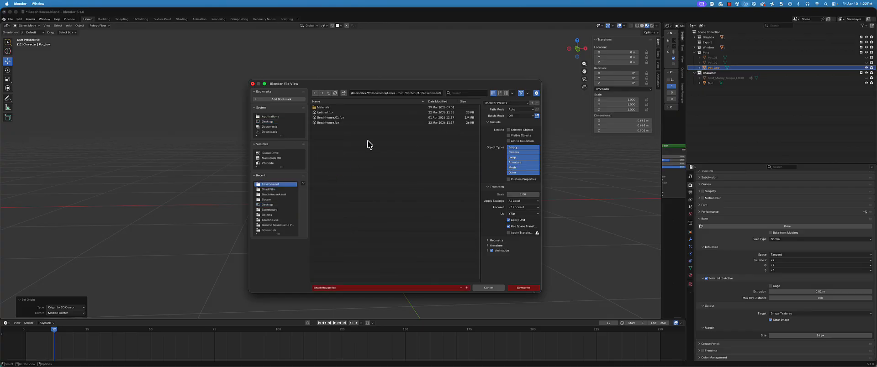
# Name the export file Vace_01 and limit the export to selected objects.
pyautogui.click(358, 288)
pyautogui.write('Vase_01')
pyautogui.press('Return')
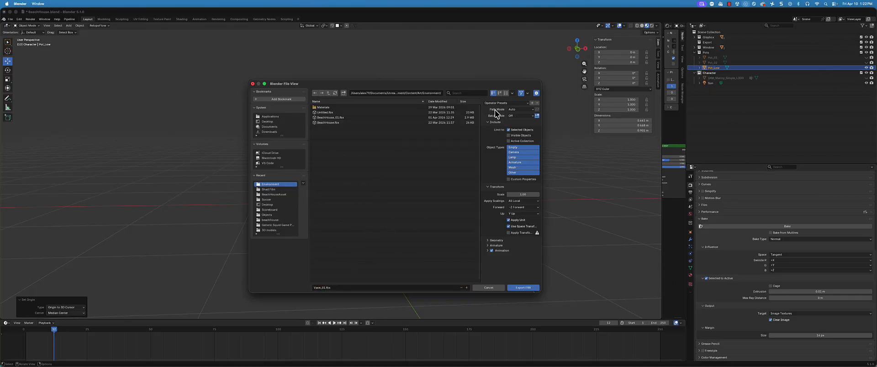
# Set the path mode to Copy with embedded textures and export the vase as FBX.
pyautogui.click(528, 109)
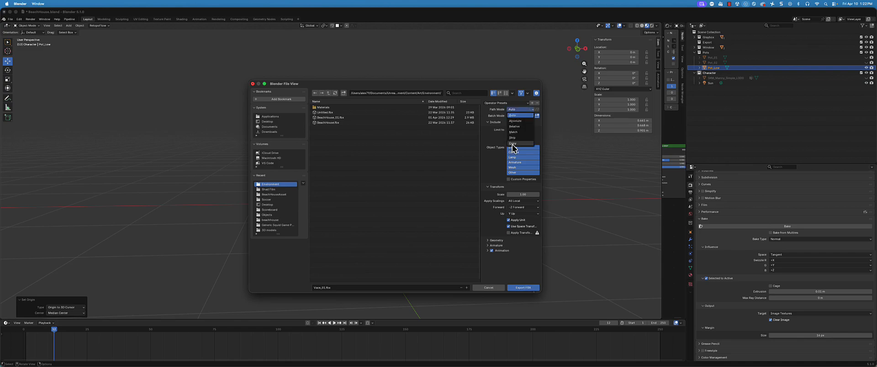
pyautogui.click(512, 145)
pyautogui.click(537, 110)
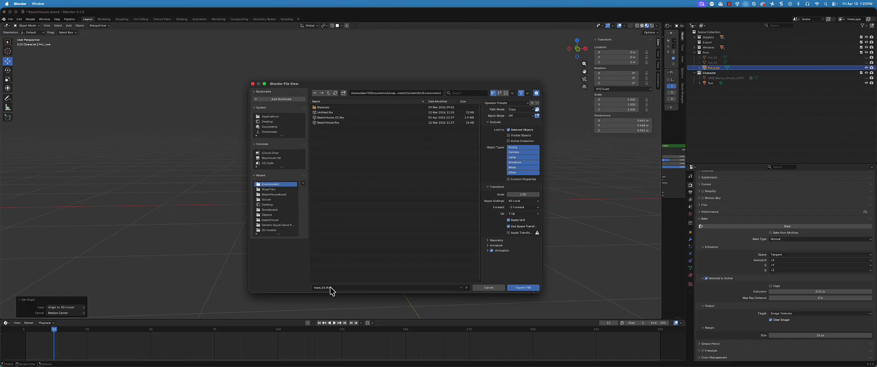
pyautogui.click(521, 288)
pyautogui.moveTo(365, 239); pyautogui.dragTo(373, 244, button='middle')
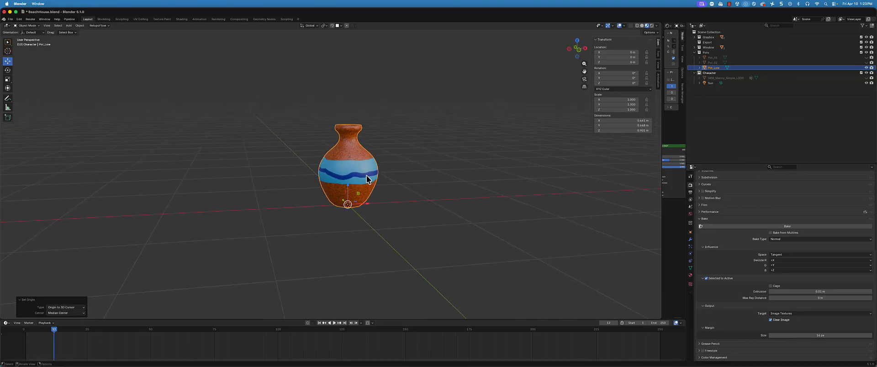
pyautogui.moveTo(395, 184); pyautogui.dragTo(313, 190, button='middle')
# Switch to Unreal Editor, accept the changed source files, review the import categories, and import the vase FBX with the current pipeline settings.
pyautogui.press('super+Tab')
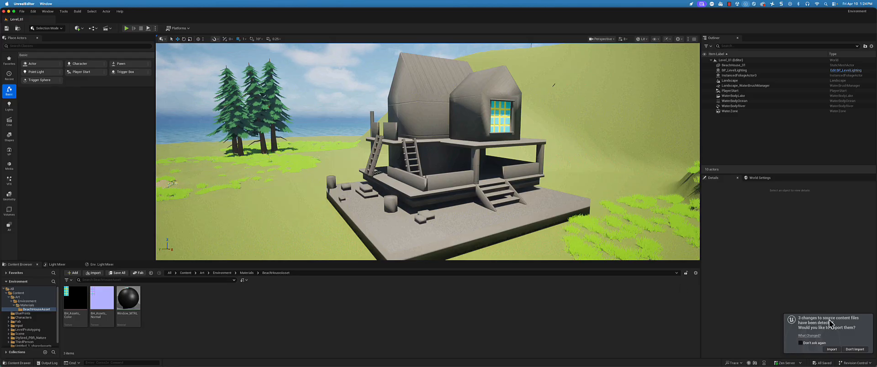
pyautogui.click(832, 350)
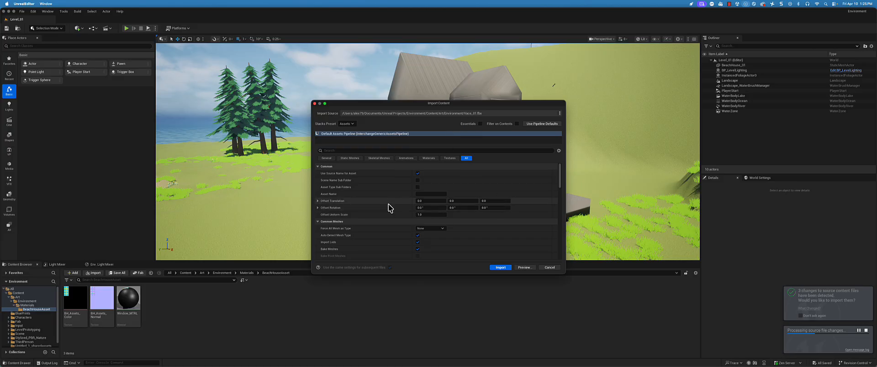
pyautogui.click(430, 159)
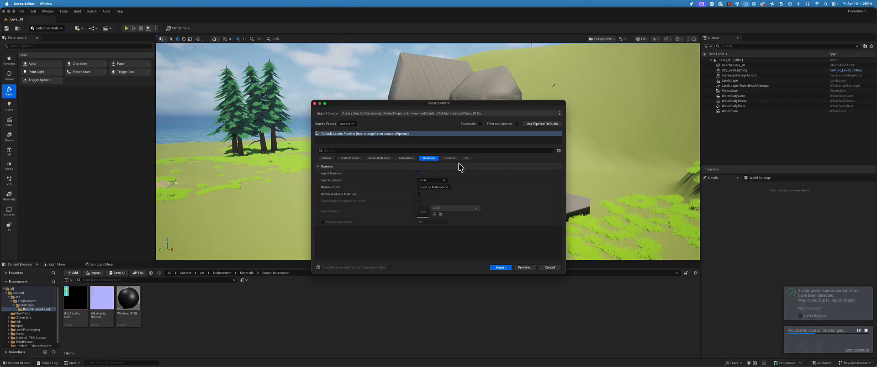
pyautogui.click(372, 160)
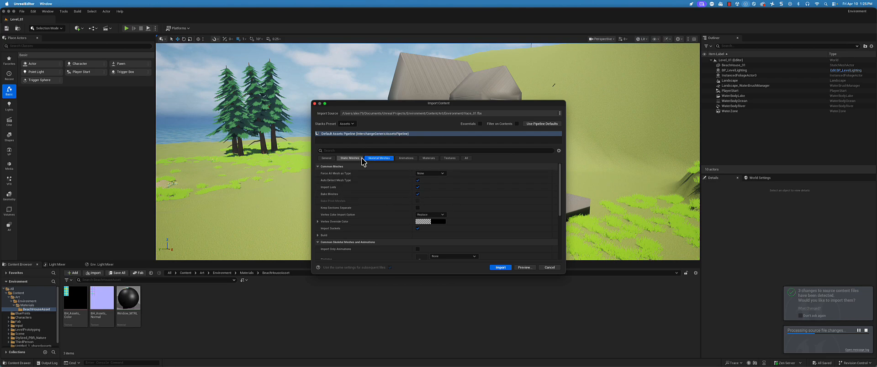
pyautogui.click(355, 160)
pyautogui.click(327, 158)
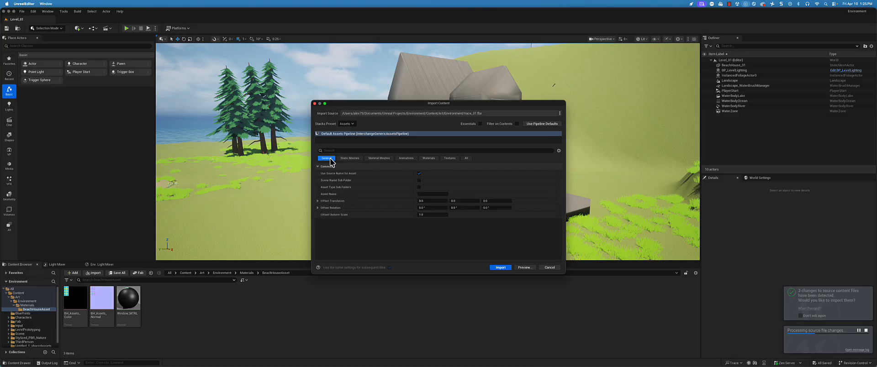
pyautogui.click(500, 268)
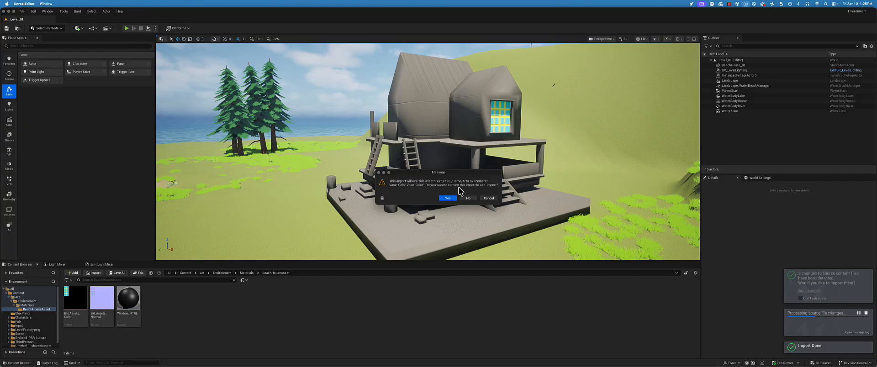
# Convert the Vase_Color texture import to a re-import and accept importing the remaining changed source file.
pyautogui.click(447, 198)
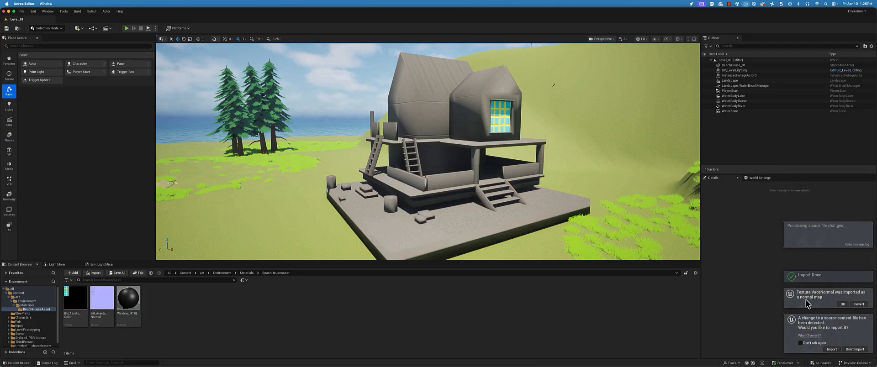
pyautogui.click(832, 349)
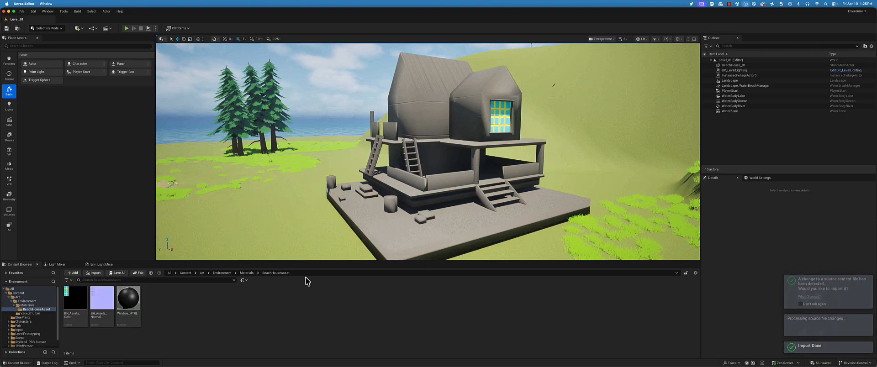
# Open the Environment content folder and check the imported vase mesh, textures and material.
pyautogui.click(229, 274)
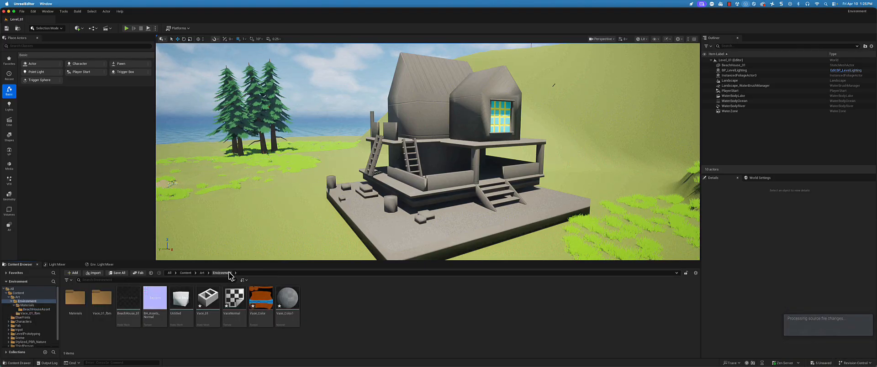
pyautogui.moveTo(213, 306)
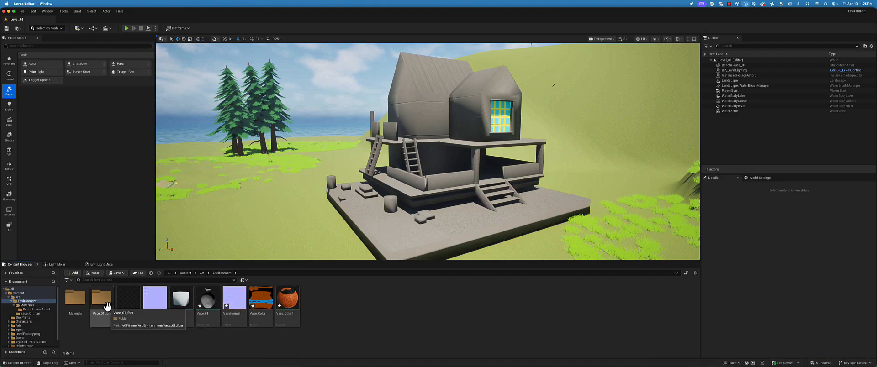
pyautogui.click(206, 305)
pyautogui.click(370, 317)
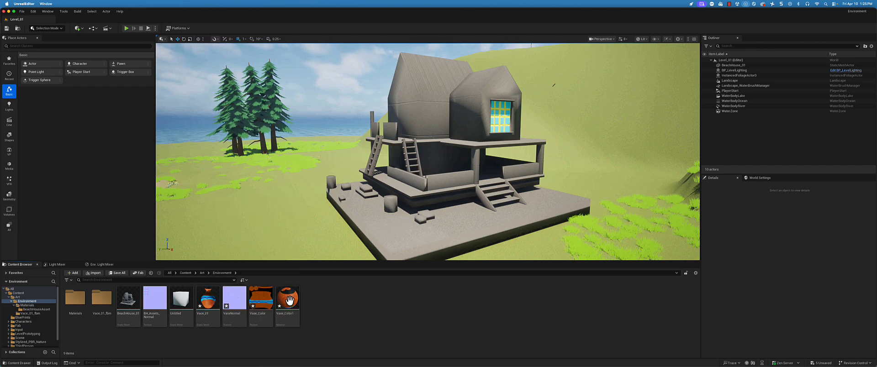
pyautogui.moveTo(287, 301)
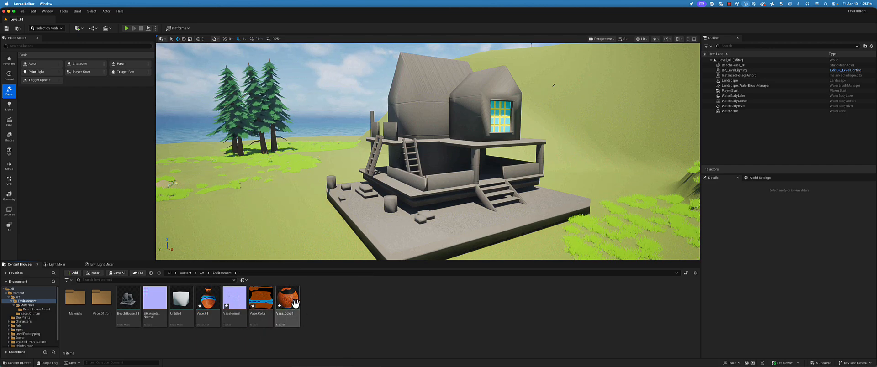
pyautogui.rightClick(323, 306)
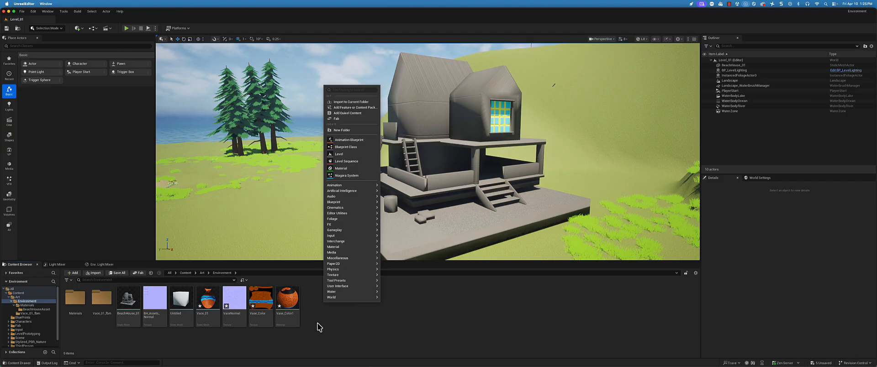
pyautogui.click(483, 170)
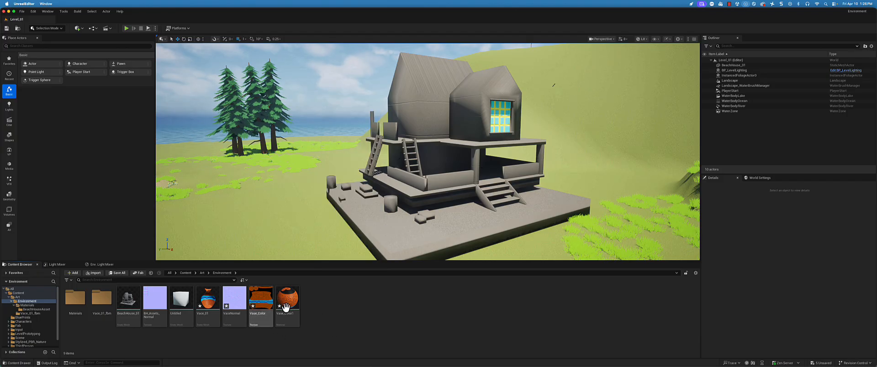
# Open the VaseNormal texture to inspect it, and close its editor.
pyautogui.rightClick(234, 303)
pyautogui.click(245, 220)
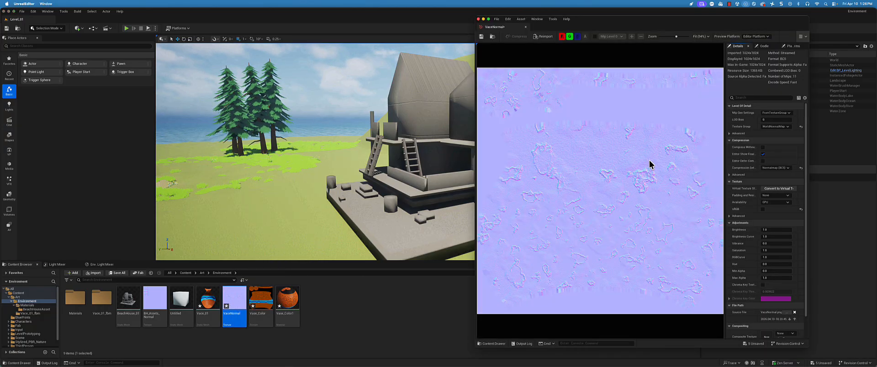
pyautogui.click(479, 19)
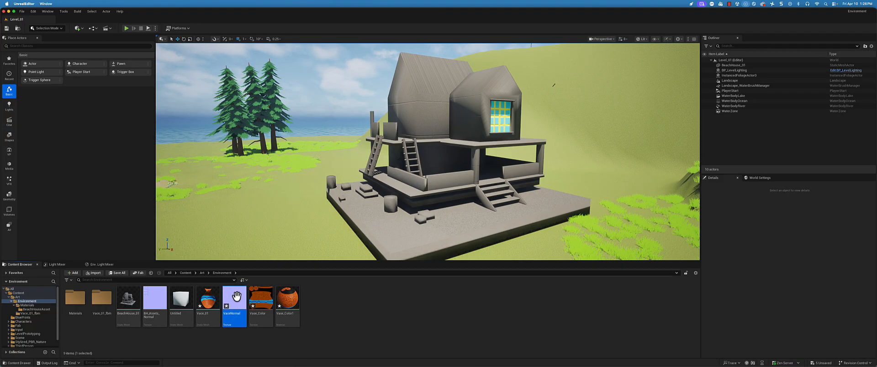
# Place the imported vase mesh on the grass near the beach house and frame it in the view.
pyautogui.moveTo(208, 302); pyautogui.dragTo(320, 205)
pyautogui.press('f')
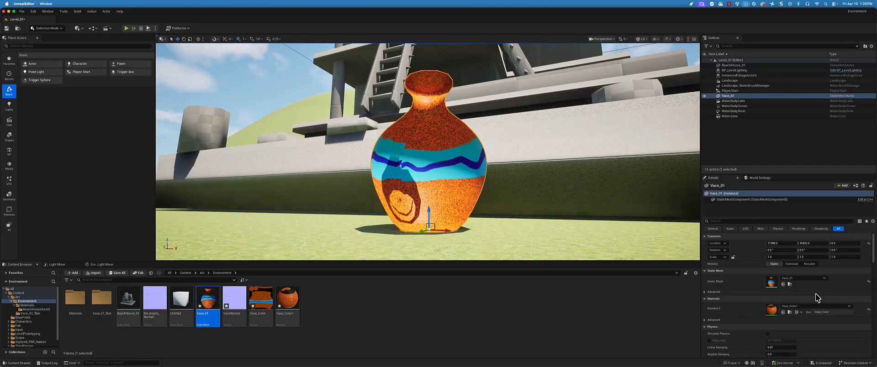
# Open the vase's Vase_Color1 material in the material editor.
pyautogui.scroll(-1, 817, 299)
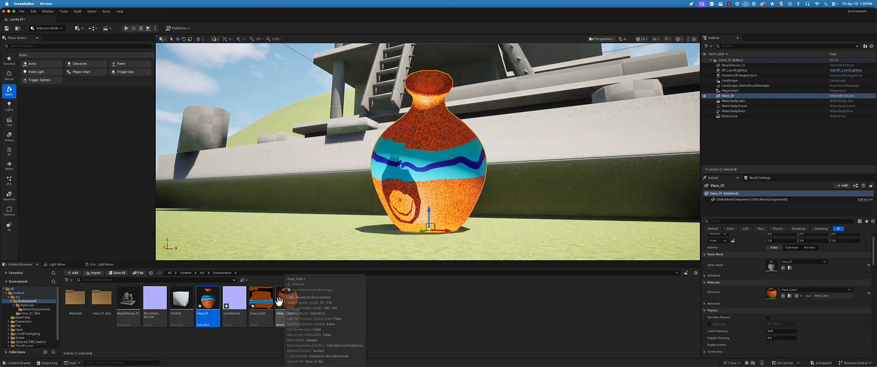
pyautogui.doubleClick(287, 307)
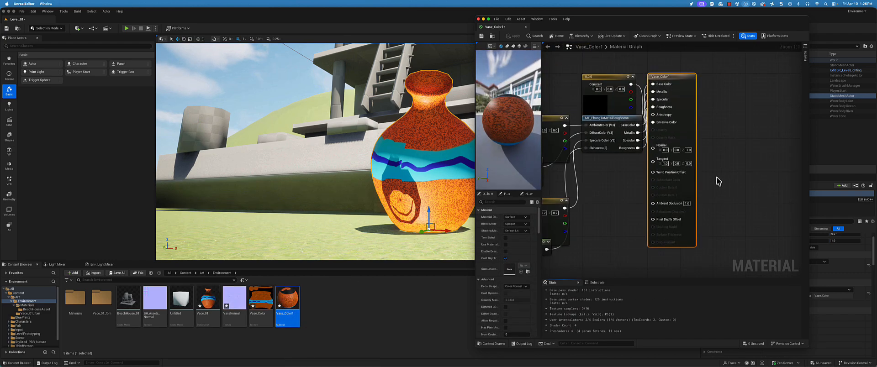
# Spread out the overlapping nodes of the Vase_Color1 graph, including the Phong conversion, result, constant and DiffuseColorMap nodes.
pyautogui.moveTo(618, 123); pyautogui.dragTo(622, 176)
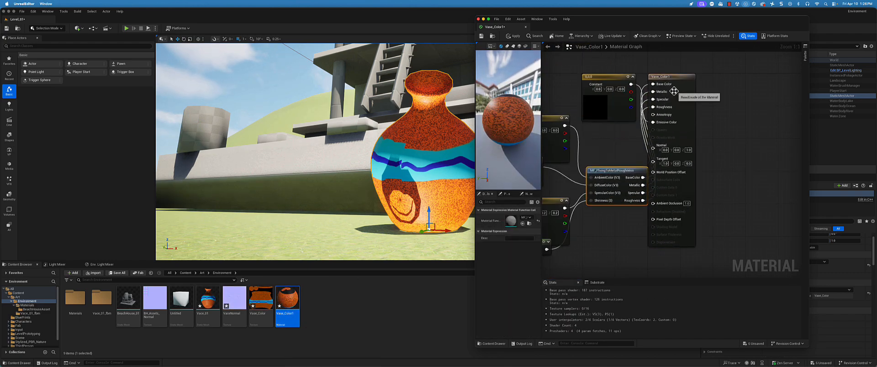
pyautogui.moveTo(671, 76); pyautogui.dragTo(728, 93)
pyautogui.moveTo(599, 146); pyautogui.dragTo(666, 139, button='right')
pyautogui.scroll(-6, 652, 162)
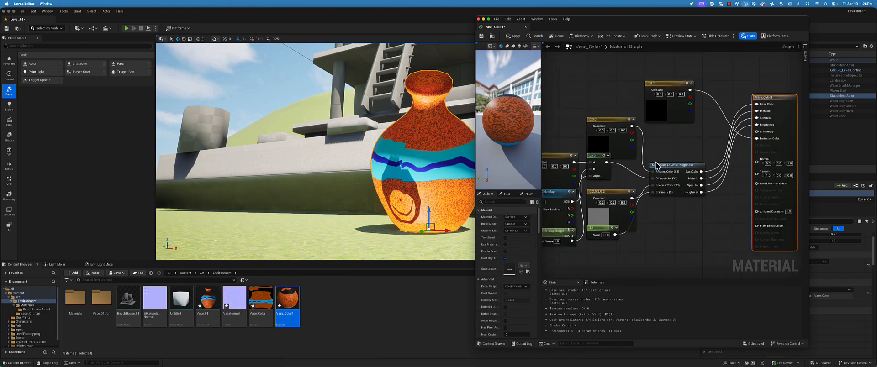
pyautogui.scroll(6, 641, 181)
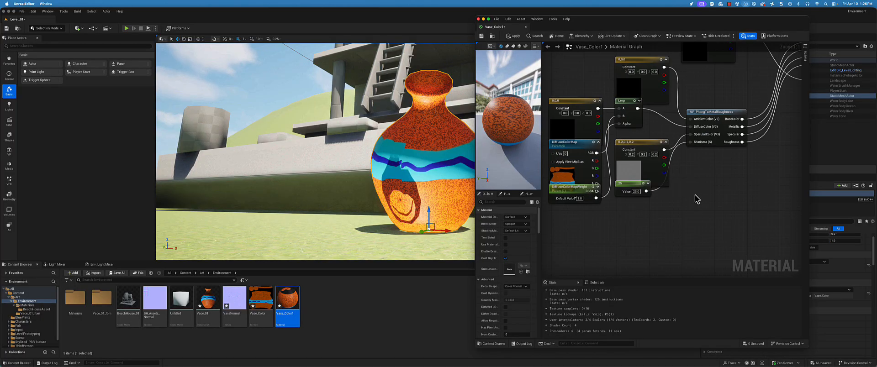
pyautogui.moveTo(697, 199); pyautogui.dragTo(700, 239, button='right')
pyautogui.moveTo(583, 141); pyautogui.dragTo(580, 94)
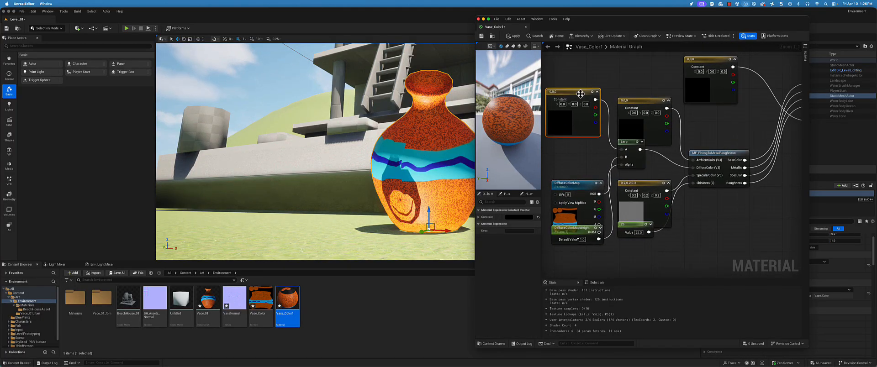
pyautogui.moveTo(578, 186); pyautogui.dragTo(581, 156)
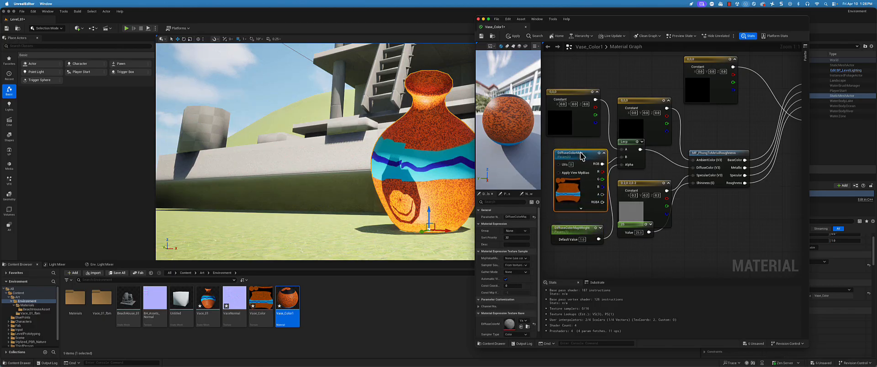
# Delete the Phong conversion, constant, Lerp and weight nodes, keeping only the DiffuseColorMap and the material result node.
pyautogui.scroll(-1, 659, 168)
pyautogui.moveTo(676, 162)
pyautogui.mouseDown(button='right')
pyautogui.moveTo(596, 197)
pyautogui.moveTo(666, 166)
pyautogui.mouseUp(button='right')
pyautogui.moveTo(690, 189); pyautogui.dragTo(640, 84)
pyautogui.press('Delete')
pyautogui.moveTo(624, 244); pyautogui.dragTo(583, 225)
pyautogui.press('Delete')
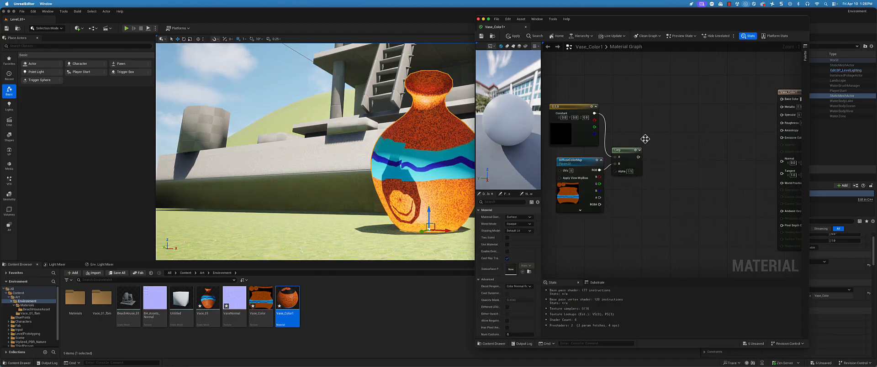
pyautogui.moveTo(640, 136); pyautogui.dragTo(650, 182)
pyautogui.press('Delete')
pyautogui.moveTo(601, 120); pyautogui.dragTo(584, 137)
pyautogui.press('Delete')
# Place the DiffuseColorMap beside the result node, connect its RGB output to Base Color, and apply and save the material.
pyautogui.moveTo(596, 160); pyautogui.dragTo(713, 94)
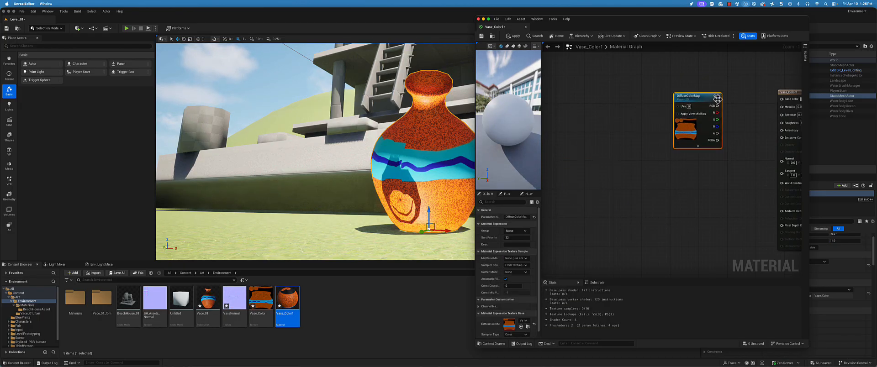
pyautogui.moveTo(772, 93); pyautogui.dragTo(687, 102, button='right')
pyautogui.moveTo(633, 115); pyautogui.dragTo(697, 108)
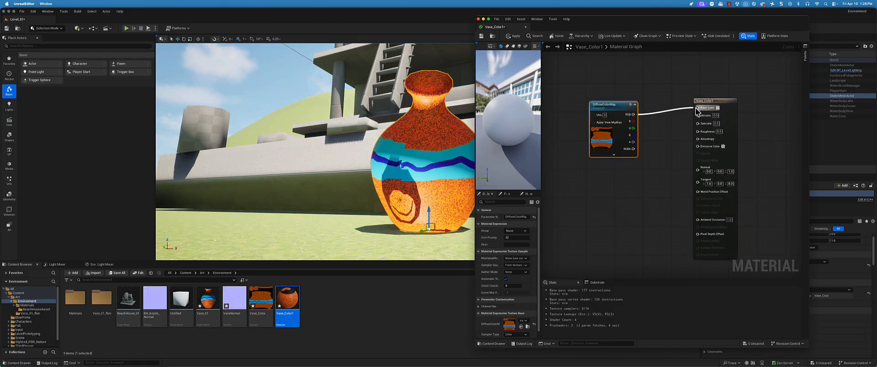
pyautogui.moveTo(612, 104); pyautogui.dragTo(619, 93)
pyautogui.click(515, 36)
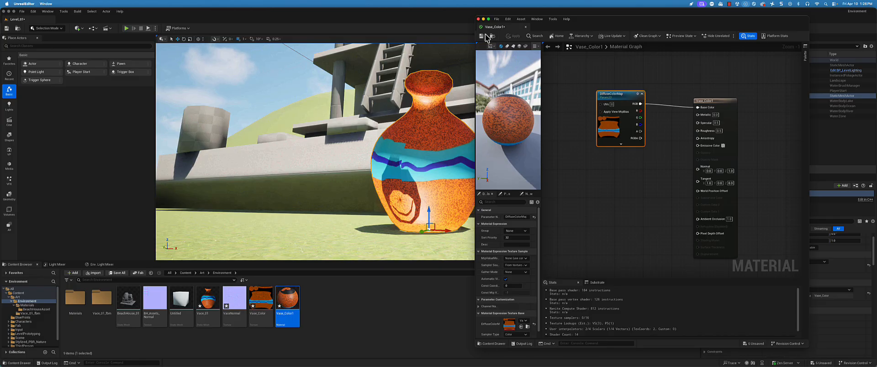
pyautogui.click(481, 35)
# Add the VaseNormal texture to the graph connected to the material's Normal input, and save the material and all modified content.
pyautogui.moveTo(590, 131); pyautogui.dragTo(587, 137, button='right')
pyautogui.moveTo(221, 303); pyautogui.dragTo(695, 175)
pyautogui.moveTo(597, 171); pyautogui.dragTo(608, 168)
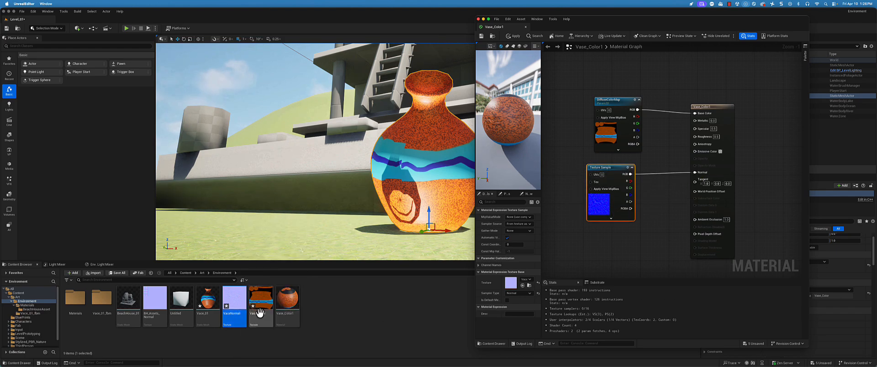
pyautogui.click(481, 36)
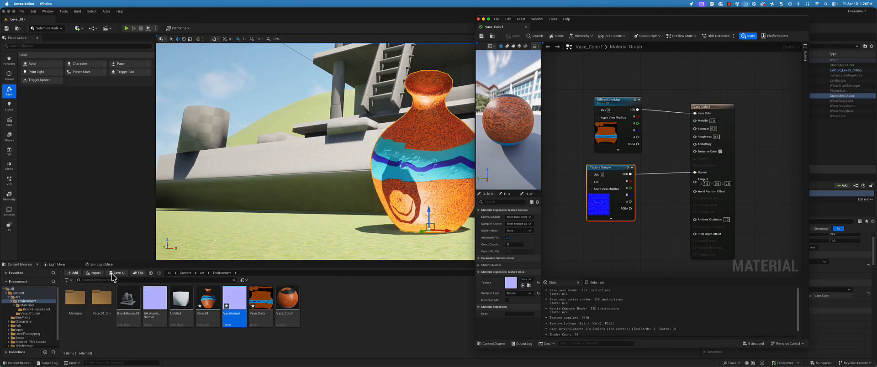
pyautogui.click(116, 273)
pyautogui.click(485, 248)
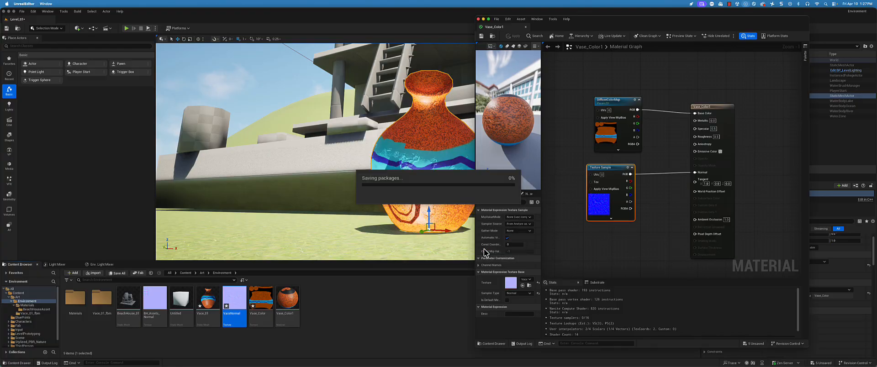
# Frame the vase in the level viewport to inspect its updated material.
pyautogui.scroll(-10, 395, 182)
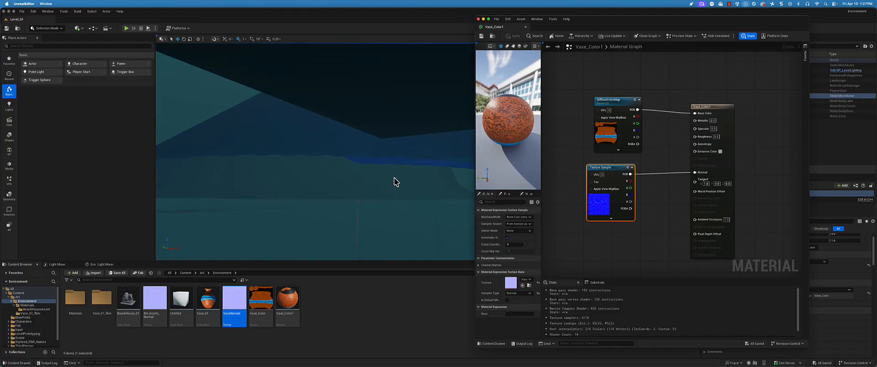
pyautogui.scroll(10, 395, 182)
pyautogui.click(340, 215)
pyautogui.moveTo(340, 215); pyautogui.dragTo(343, 204, button='right')
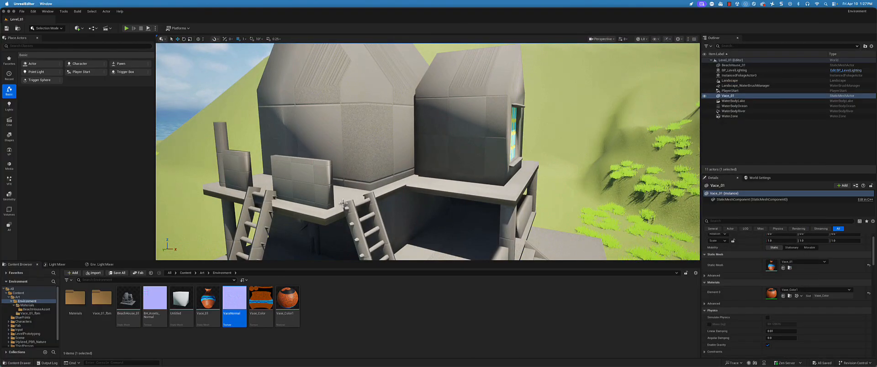
pyautogui.press('f')
pyautogui.scroll(4, 513, 144)
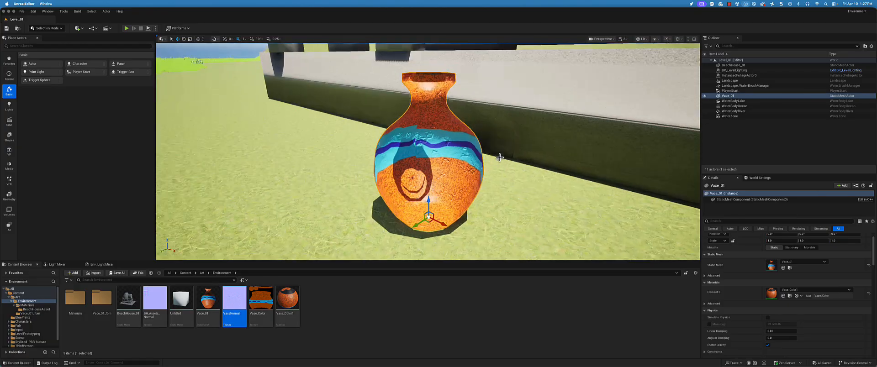
# Switch to Blender and turn on the Face Orientation overlay to check the direction of the vase's faces.
pyautogui.press('super+Tab')
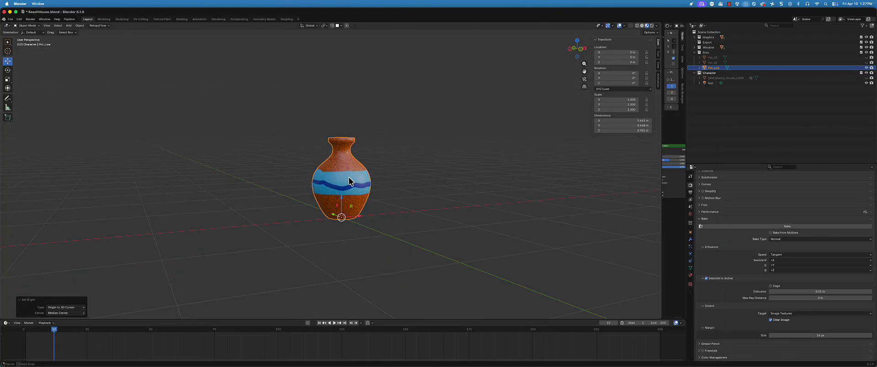
pyautogui.click(602, 26)
pyautogui.click(612, 27)
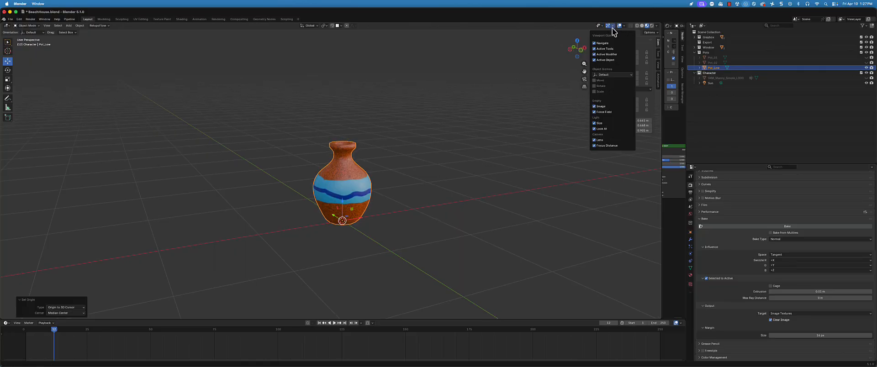
pyautogui.click(626, 26)
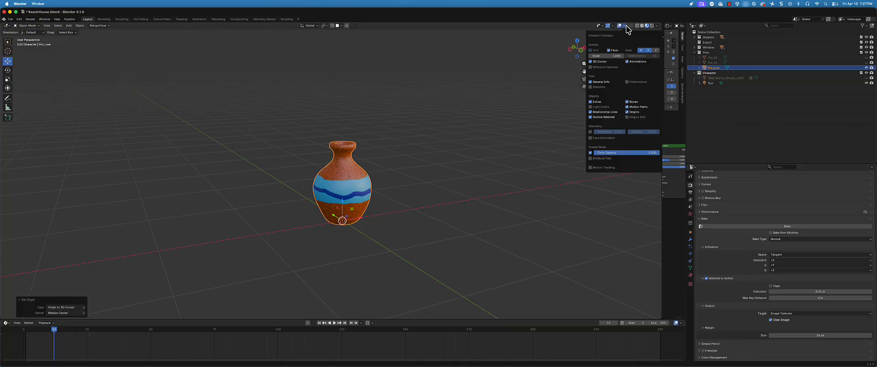
pyautogui.click(589, 138)
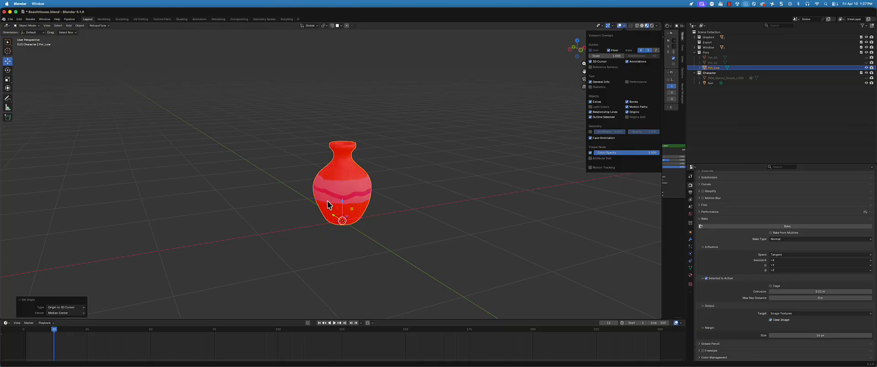
pyautogui.moveTo(404, 157); pyautogui.dragTo(334, 172, button='middle')
pyautogui.click(866, 58)
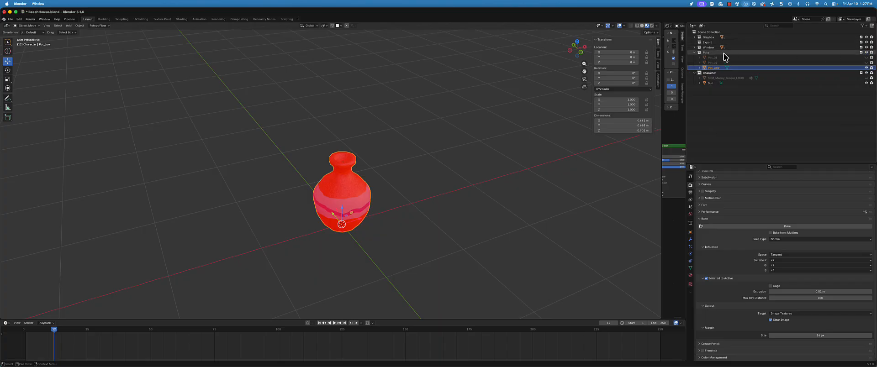
pyautogui.moveTo(407, 191); pyautogui.dragTo(412, 182, button='middle')
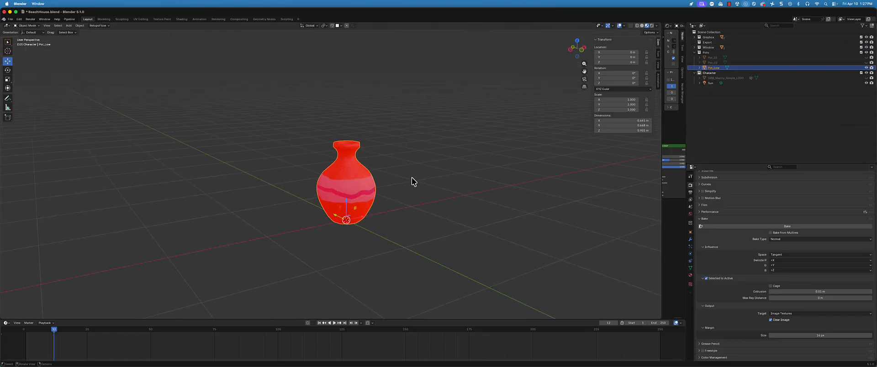
pyautogui.press('KP_Decimal')
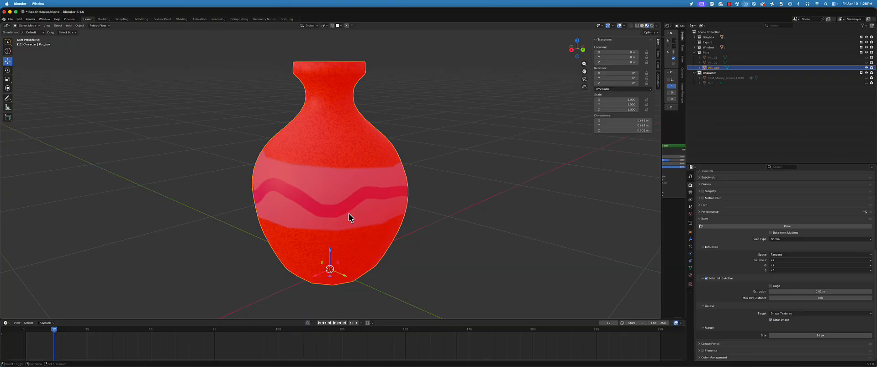
# Unhide all hidden objects in the scene.
pyautogui.hotkey('ctrl', 'h')
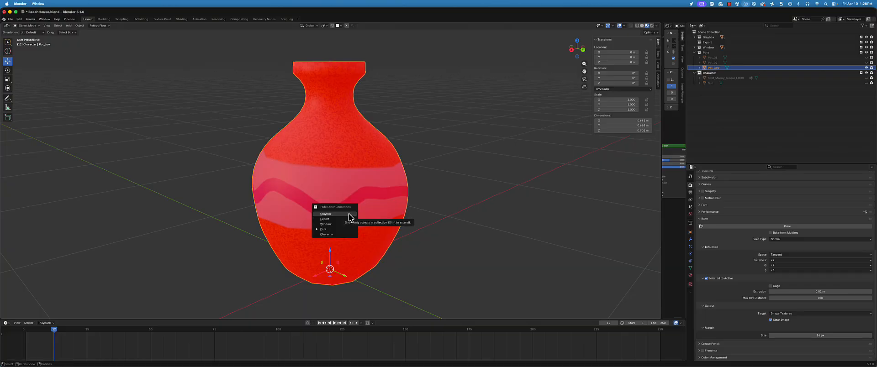
pyautogui.hotkey('alt', 'h')
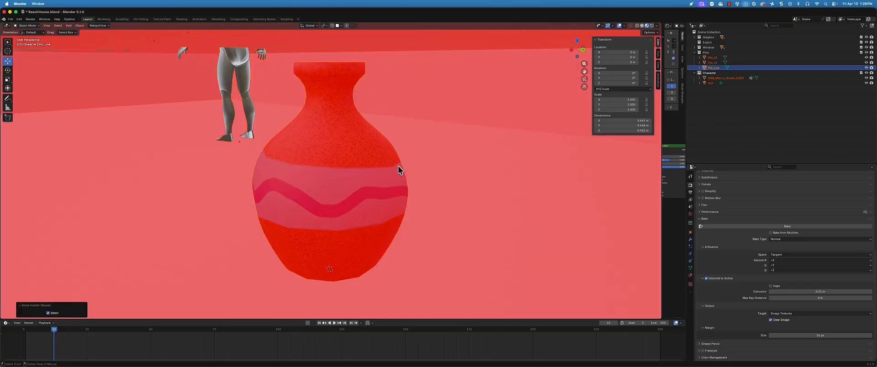
pyautogui.press('KP_Decimal')
# Move the painted vase along the X axis out from under the house to beside the other two pots.
pyautogui.moveTo(339, 185); pyautogui.dragTo(300, 166, button='middle')
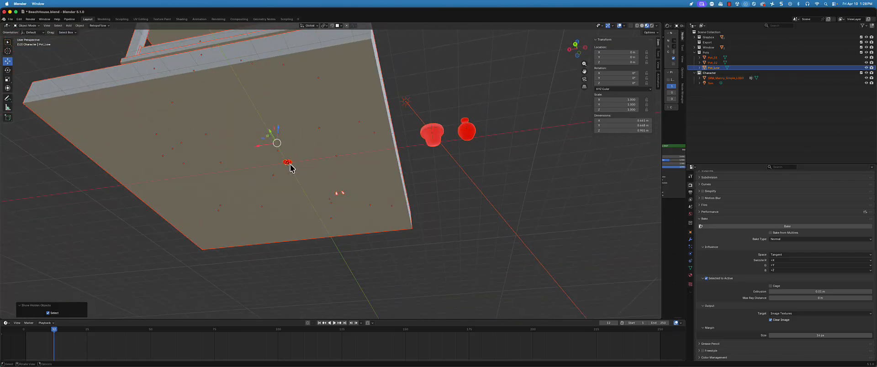
pyautogui.click(289, 164)
pyautogui.moveTo(269, 166); pyautogui.dragTo(496, 153)
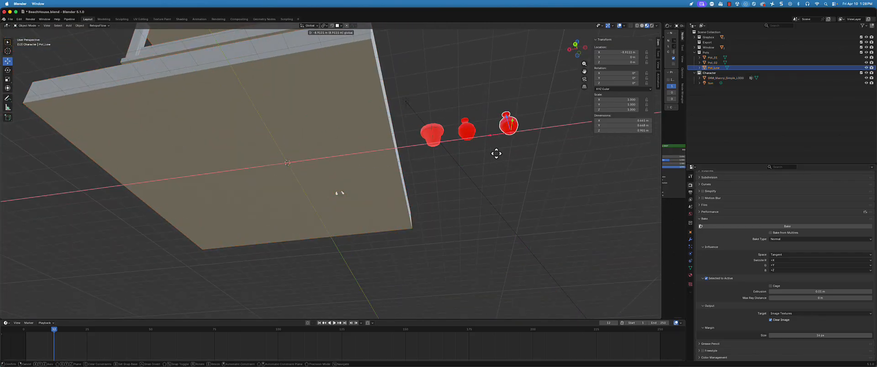
pyautogui.moveTo(495, 153); pyautogui.dragTo(488, 178, button='middle')
pyautogui.keyDown('shift'); pyautogui.moveTo(488, 205); pyautogui.dragTo(402, 185, button='middle'); pyautogui.keyUp('shift')
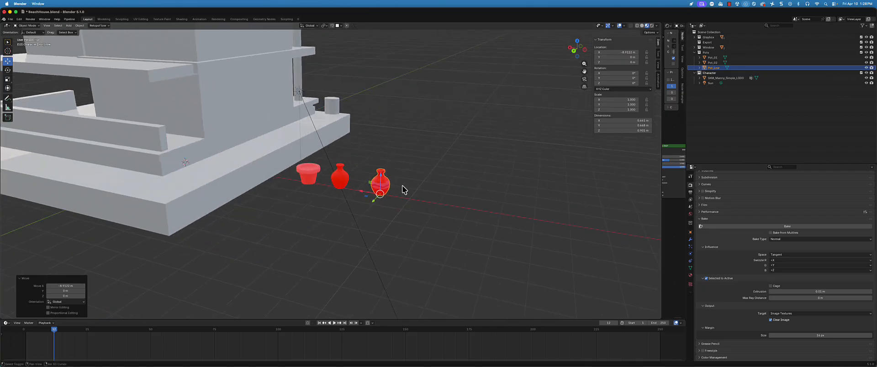
pyautogui.scroll(5, 386, 187)
pyautogui.keyDown('shift'); pyautogui.click(370, 189); pyautogui.keyUp('shift')
pyautogui.keyDown('shift'); pyautogui.click(281, 188); pyautogui.keyUp('shift')
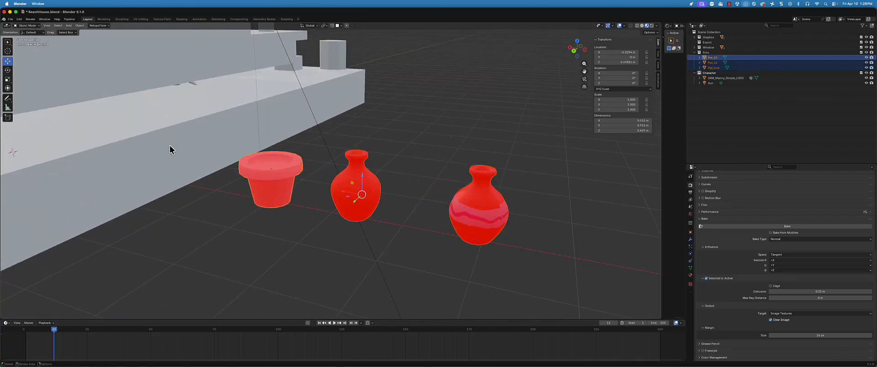
pyautogui.click(79, 25)
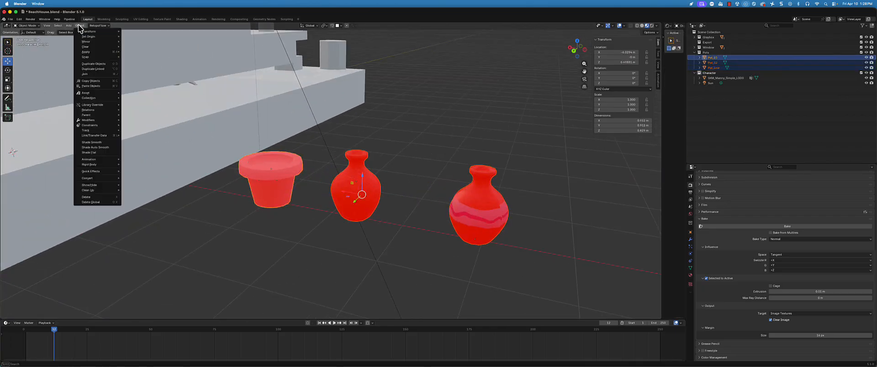
pyautogui.moveTo(82, 32)
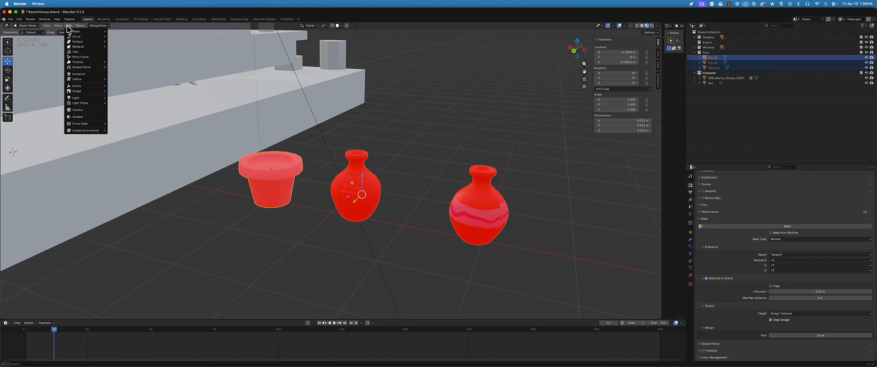
pyautogui.moveTo(62, 25)
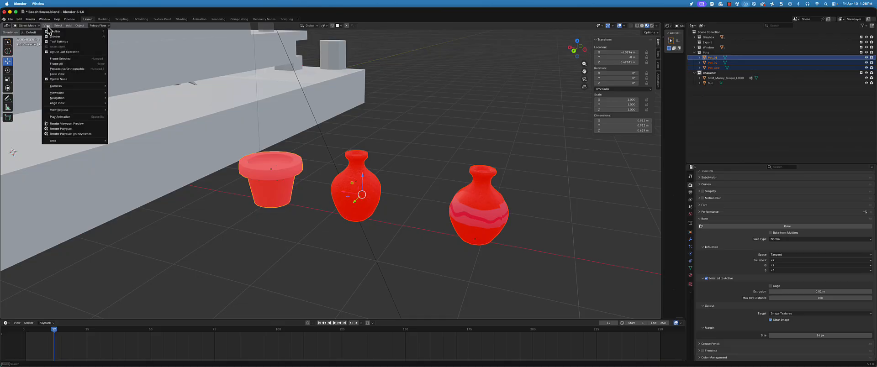
# Select only the painted vase and hide the other two pots.
pyautogui.click(494, 220)
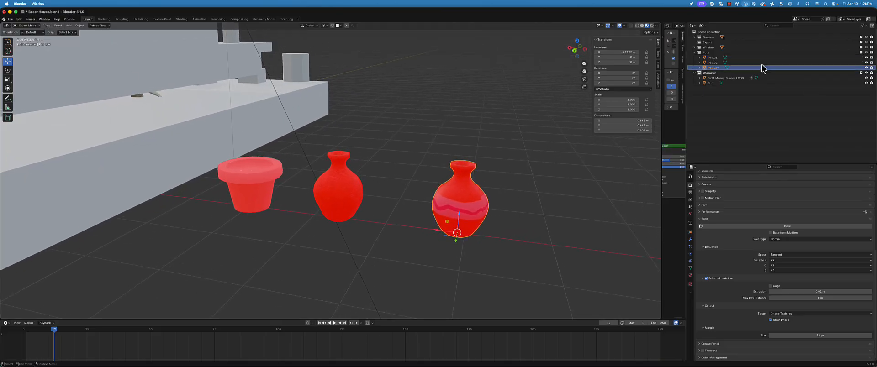
pyautogui.click(866, 58)
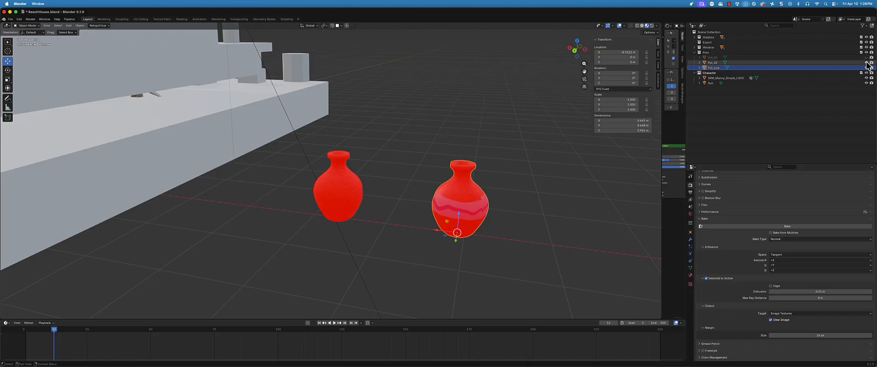
pyautogui.click(866, 63)
pyautogui.scroll(-3, 507, 190)
pyautogui.scroll(-2, 505, 186)
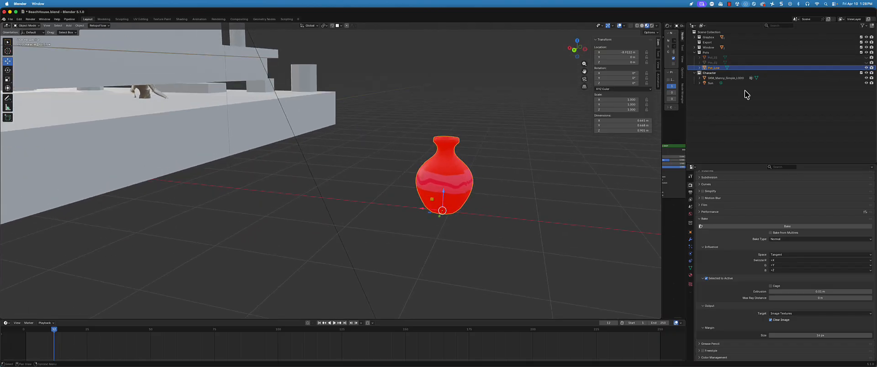
# Flip the normals of all the painted vase's faces in Edit Mode and check them with the selection cleared.
pyautogui.hotkey('ctrl', 'Tab')
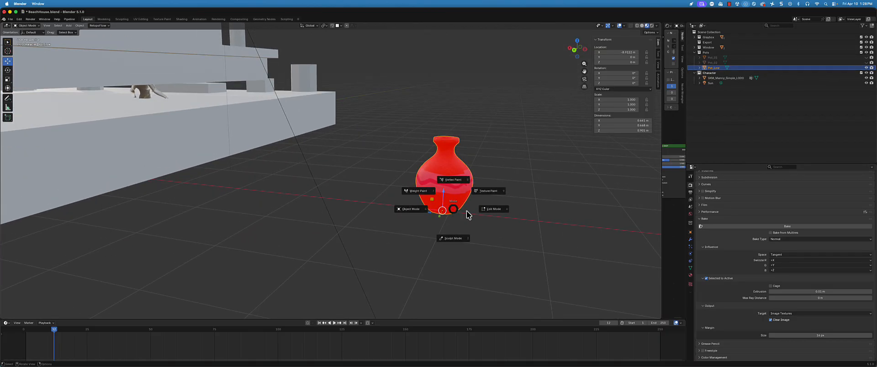
pyautogui.click(486, 213)
pyautogui.press('a')
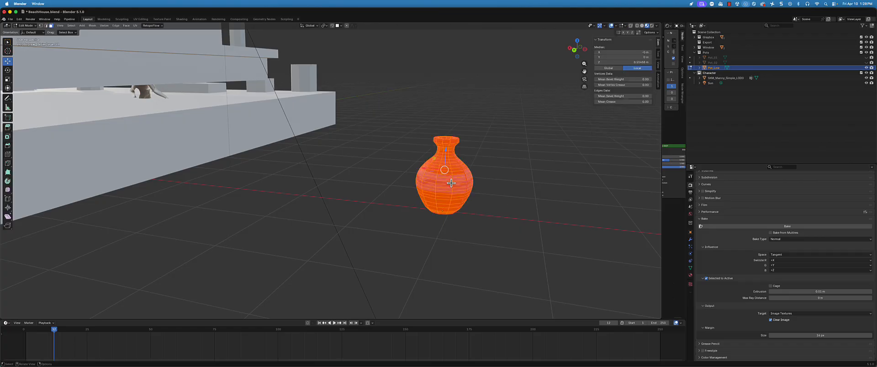
pyautogui.click(93, 25)
pyautogui.moveTo(92, 33)
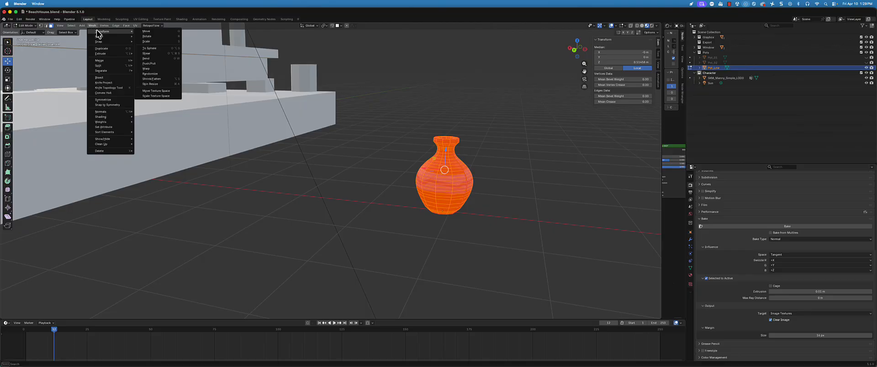
pyautogui.moveTo(121, 112)
pyautogui.click(154, 112)
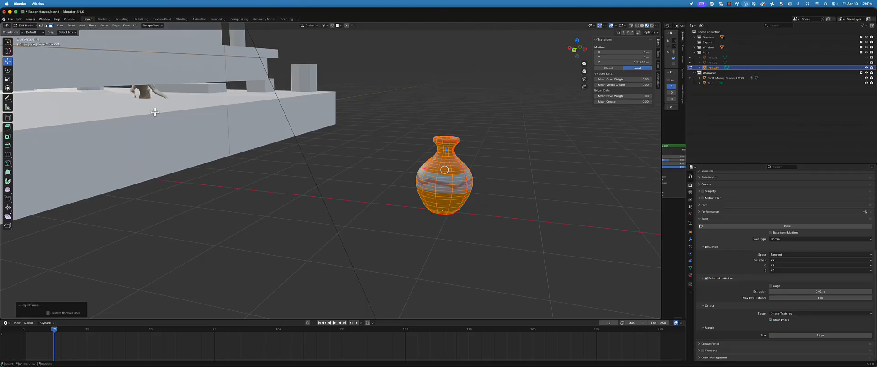
pyautogui.click(364, 115)
pyautogui.moveTo(459, 154); pyautogui.dragTo(446, 166, button='middle')
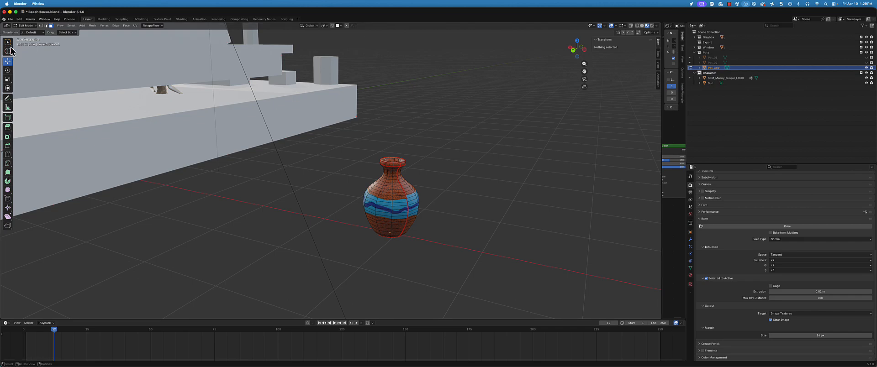
pyautogui.click(386, 191)
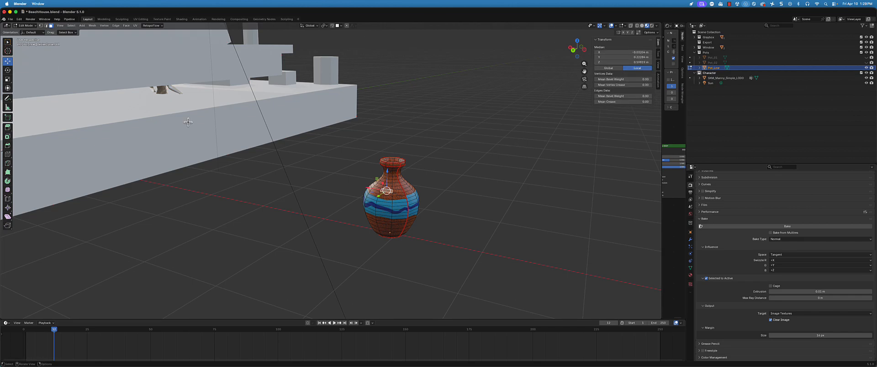
# Return the painted vase to Object Mode and set its X location to 0 m.
pyautogui.press('Tab')
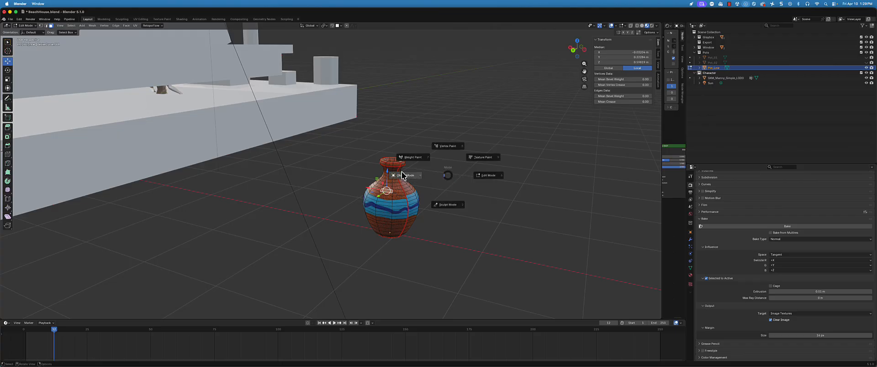
pyautogui.click(425, 176)
pyautogui.click(629, 52)
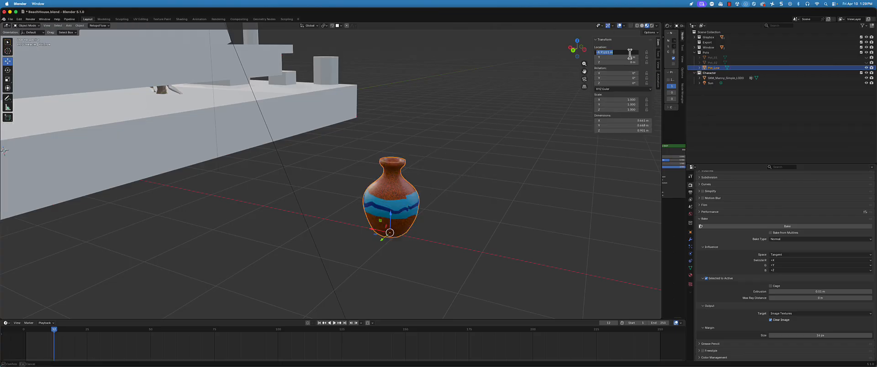
pyautogui.write('0')
pyautogui.press('Return')
pyautogui.moveTo(388, 114); pyautogui.dragTo(91, 69, button='middle')
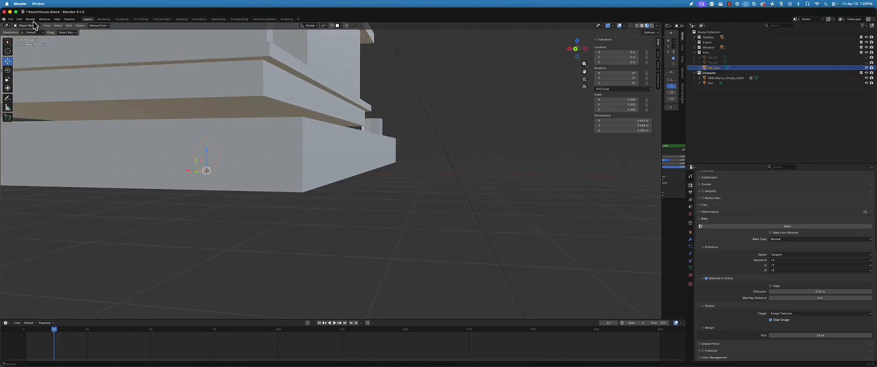
# Export the selected vase as FBX, overwriting Vace_01.fbx in the Environment folder.
pyautogui.click(10, 18)
pyautogui.moveTo(26, 96)
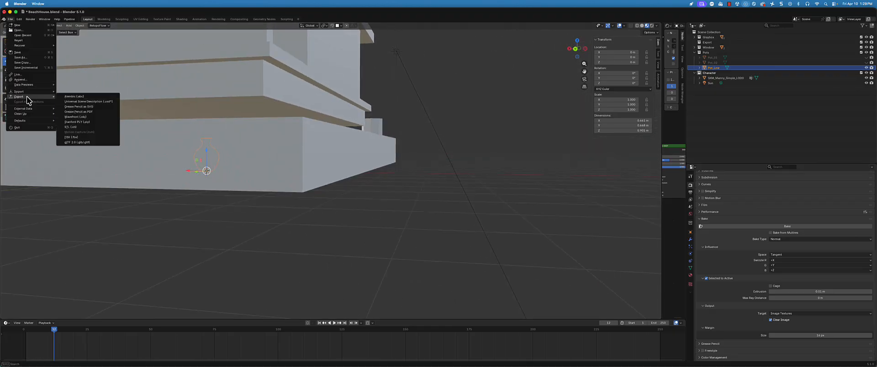
pyautogui.click(81, 137)
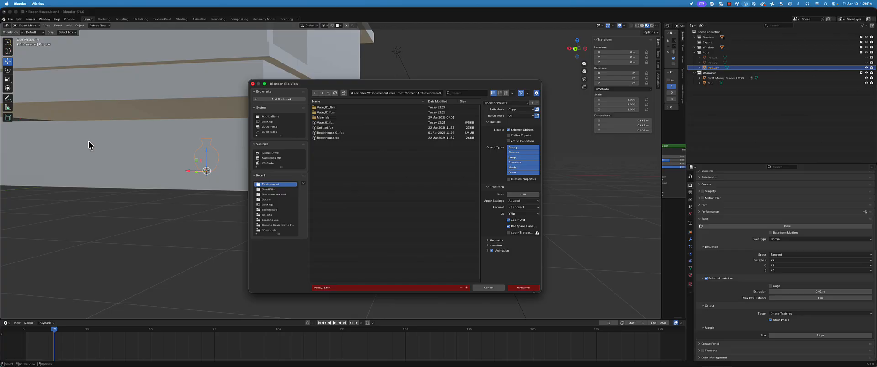
pyautogui.click(324, 123)
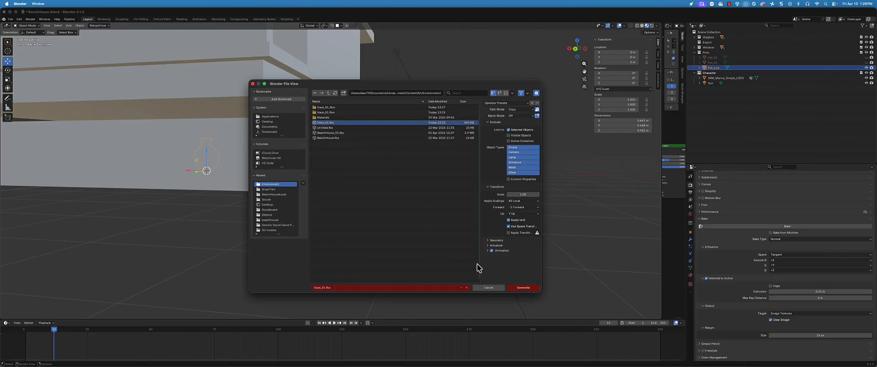
pyautogui.click(523, 288)
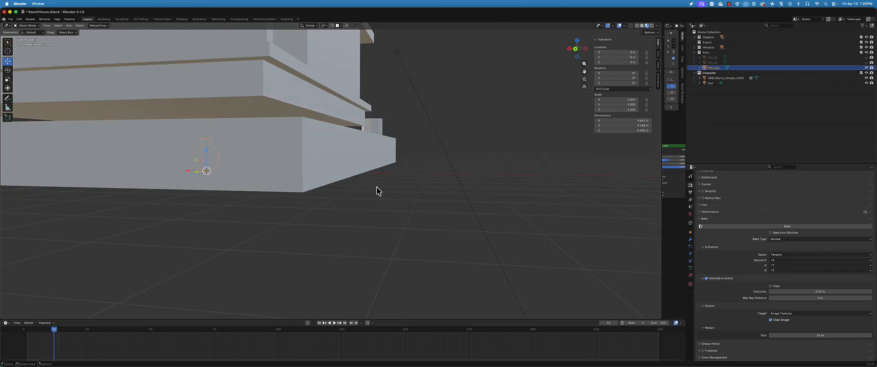
# Switch to Unreal Editor, close the vase's material graph and reimport the changed vase source file.
pyautogui.press('super+Tab')
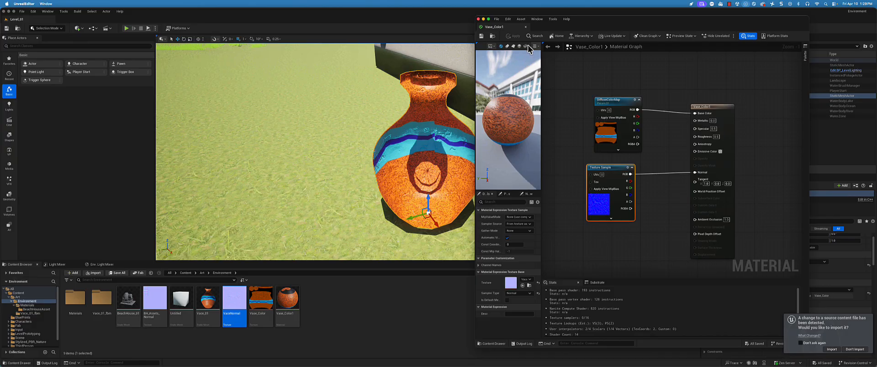
pyautogui.click(478, 18)
pyautogui.click(377, 311)
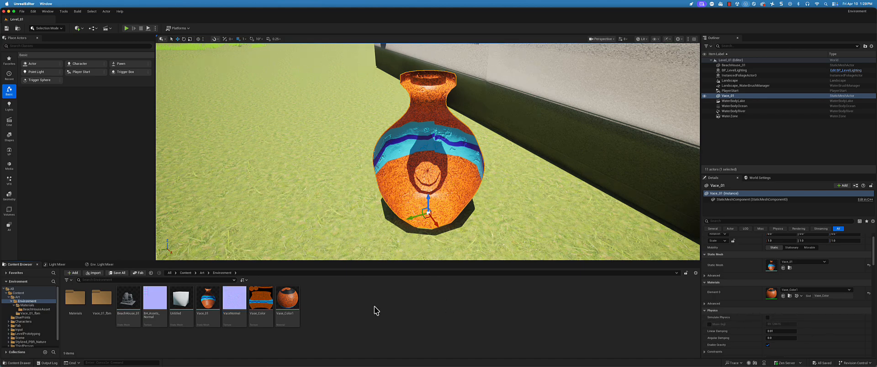
pyautogui.click(832, 349)
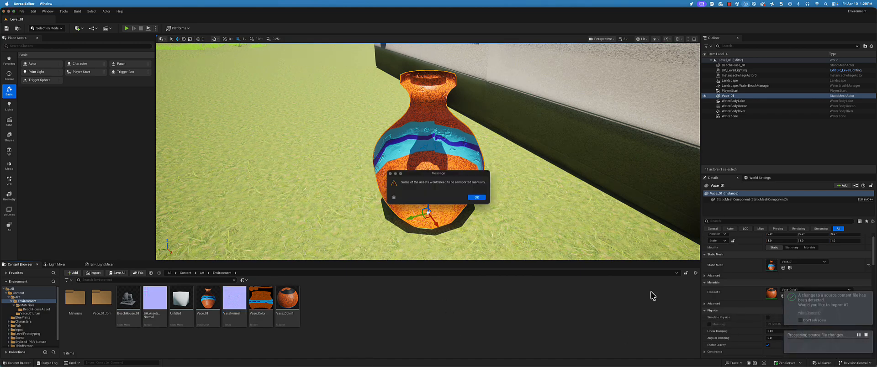
pyautogui.click(475, 198)
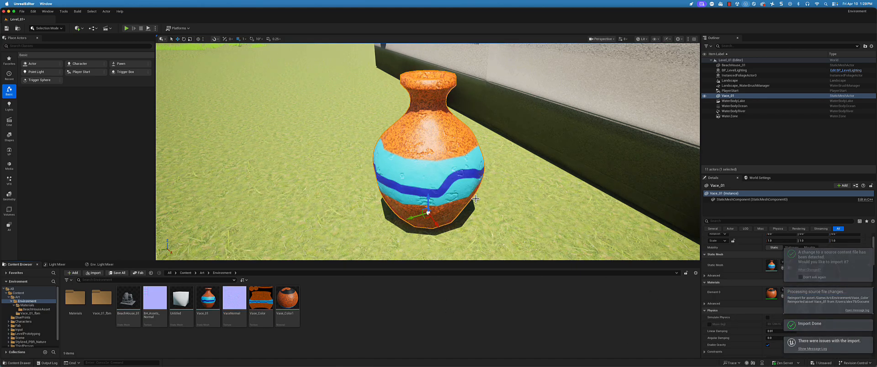
# Duplicate the vase in the level and position the copy on the grass near the original.
pyautogui.scroll(-3, 431, 204)
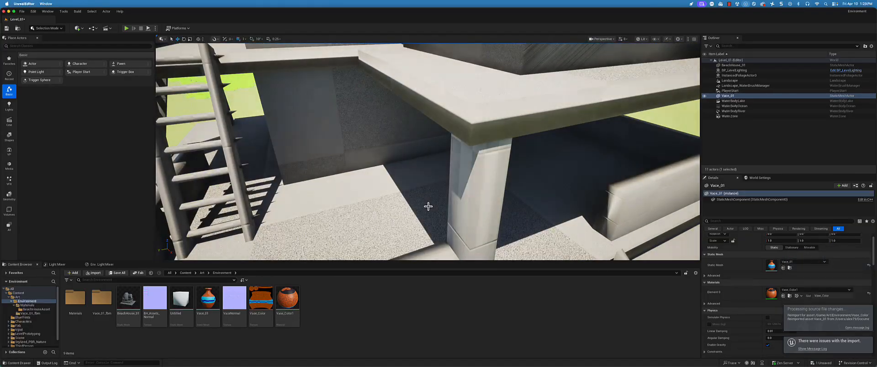
pyautogui.press('f')
pyautogui.scroll(-5, 455, 171)
pyautogui.scroll(5, 454, 170)
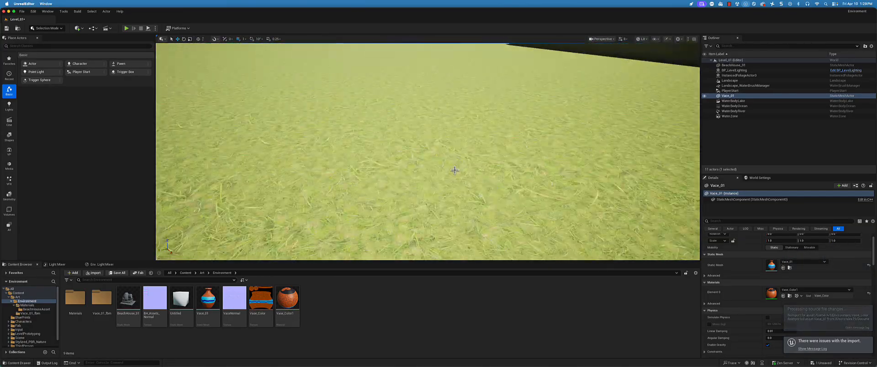
pyautogui.scroll(-3, 425, 185)
pyautogui.keyDown('alt'); pyautogui.moveTo(303, 213); pyautogui.dragTo(381, 202); pyautogui.keyUp('alt')
pyautogui.scroll(-4, 310, 217)
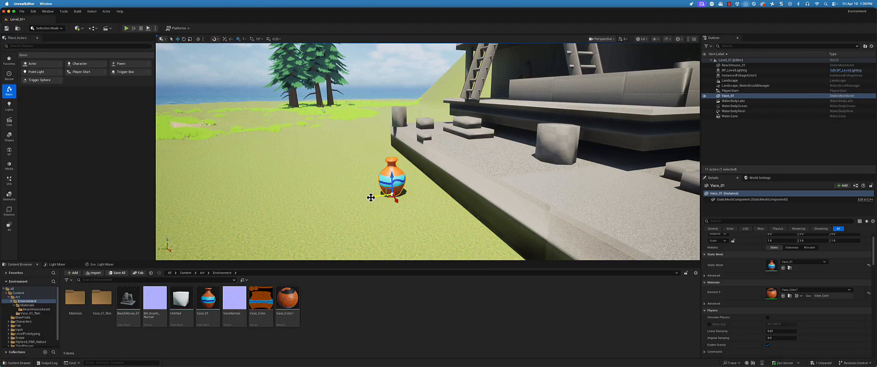
pyautogui.keyDown('alt'); pyautogui.moveTo(371, 195); pyautogui.dragTo(325, 205); pyautogui.keyUp('alt')
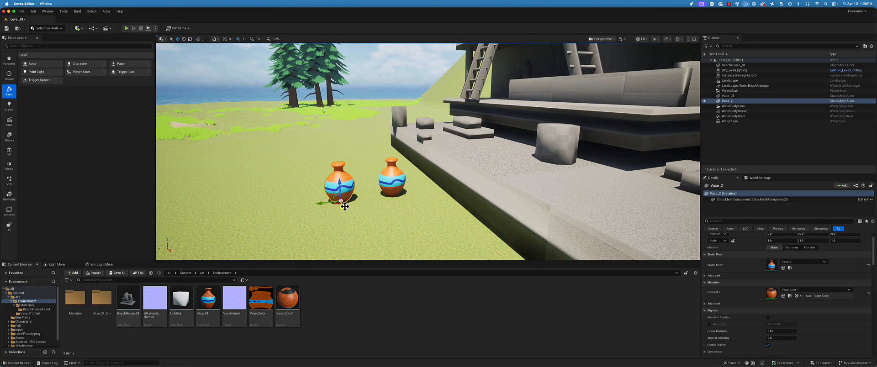
pyautogui.moveTo(320, 178); pyautogui.dragTo(351, 180)
# Examine the duplicated vase's surface up close and both vases beside the beach house from different angles.
pyautogui.scroll(10, 572, 154)
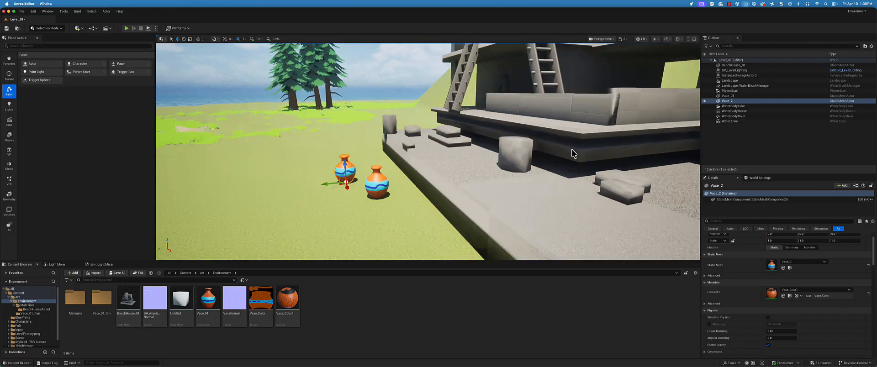
pyautogui.scroll(-5, 573, 153)
pyautogui.moveTo(572, 150); pyautogui.dragTo(572, 150, button='right')
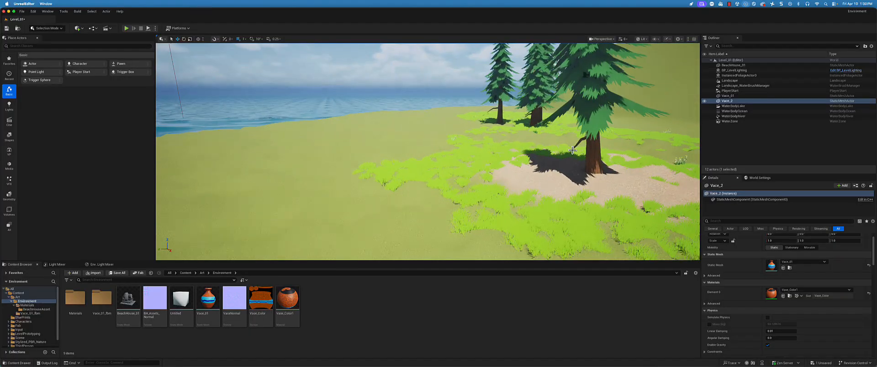
pyautogui.press('f')
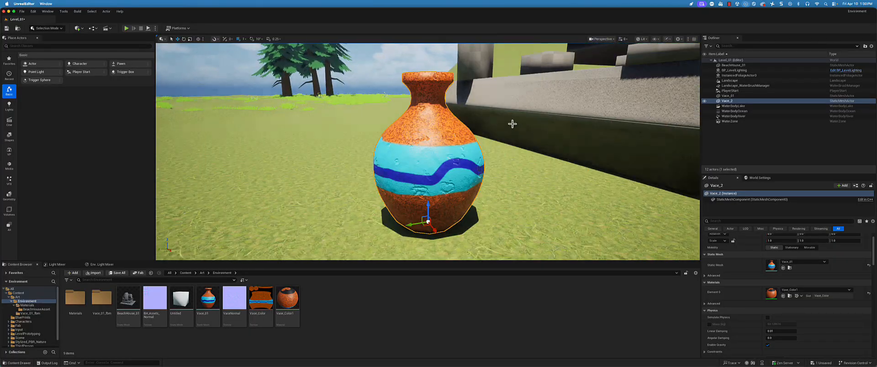
pyautogui.scroll(10, 390, 150)
pyautogui.scroll(-10, 388, 150)
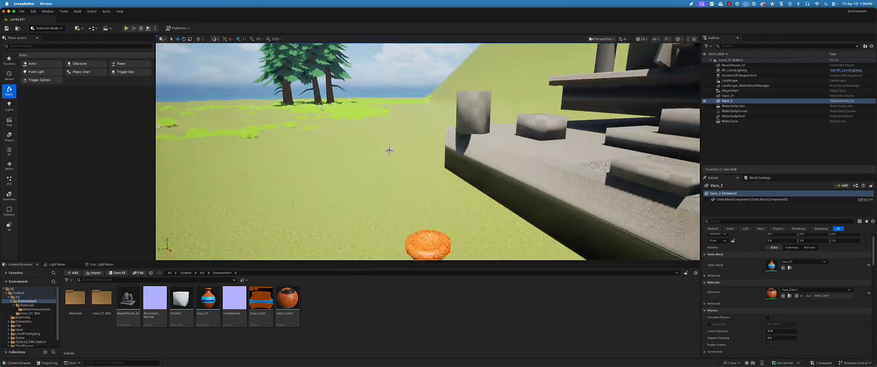
pyautogui.moveTo(388, 155); pyautogui.dragTo(410, 160, button='middle')
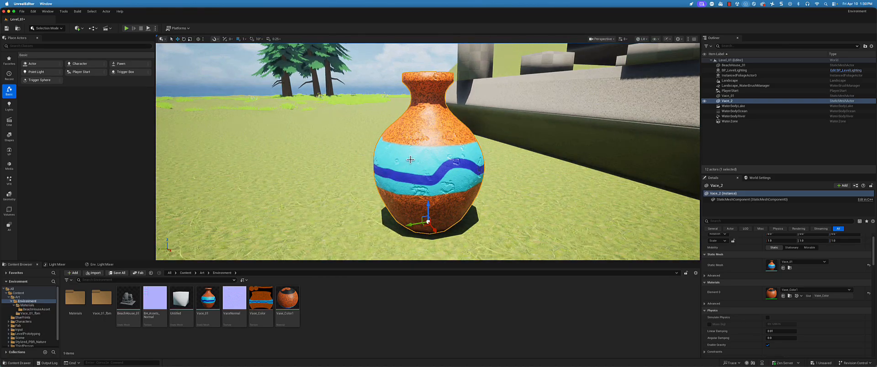
pyautogui.keyDown('alt'); pyautogui.moveTo(367, 167); pyautogui.dragTo(457, 107); pyautogui.keyUp('alt')
pyautogui.scroll(-8, 384, 162)
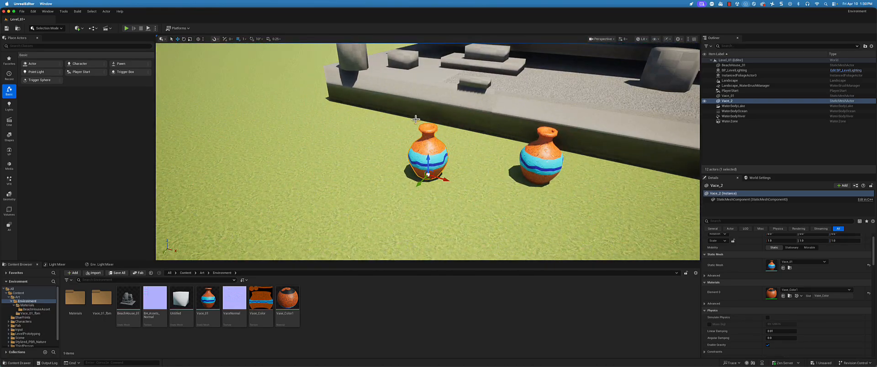